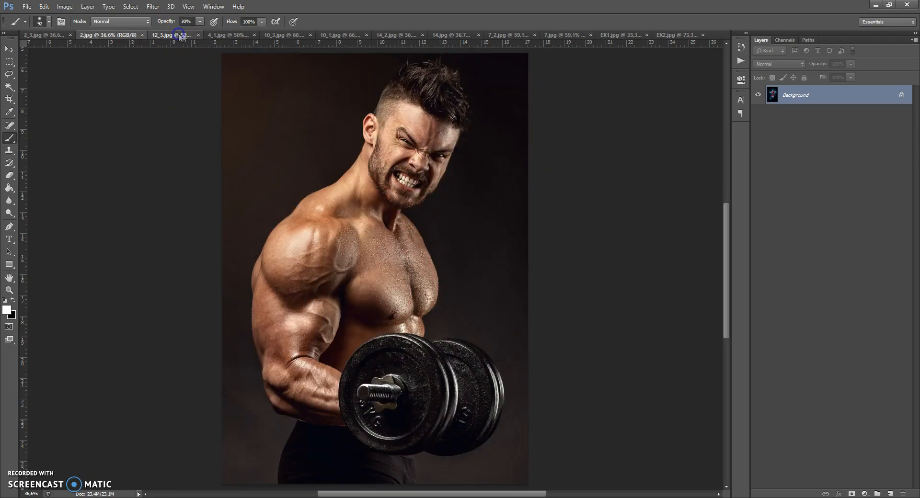
# Look through the open before-and-after example images and bring up EX1.jpg.
pyautogui.click(228, 35)
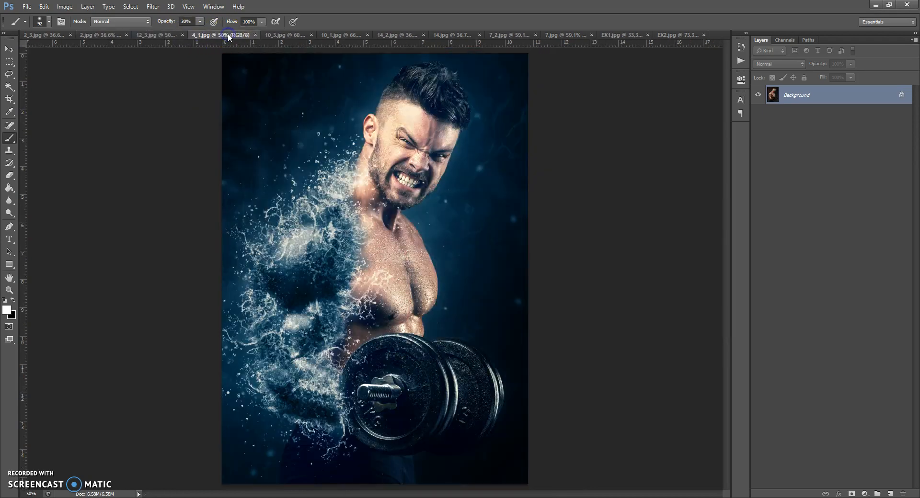
pyautogui.click(282, 34)
pyautogui.click(333, 35)
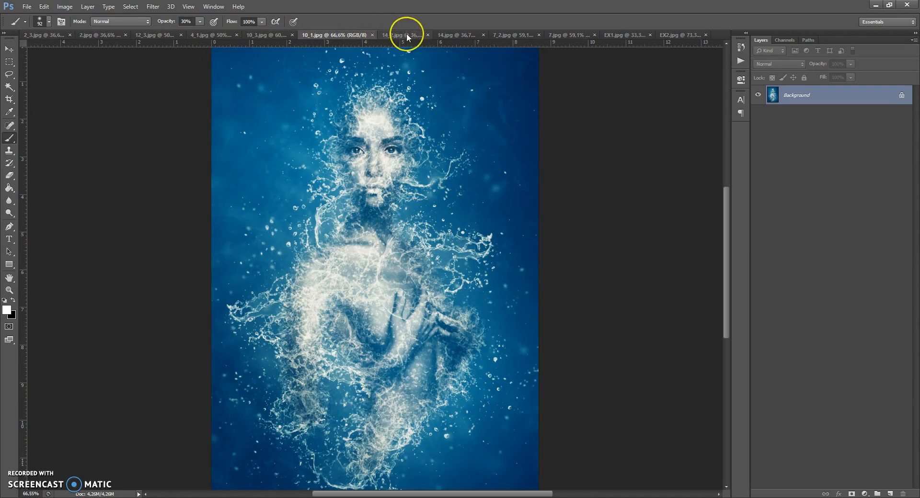
pyautogui.click(407, 34)
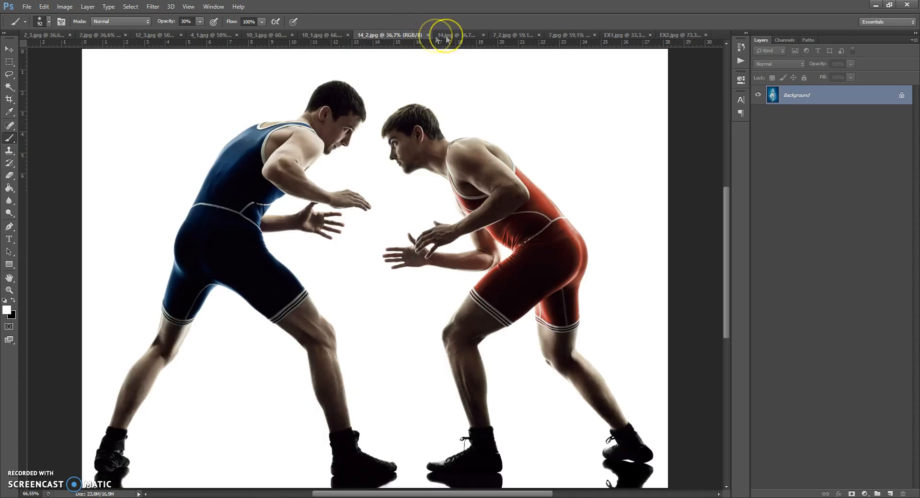
pyautogui.click(458, 35)
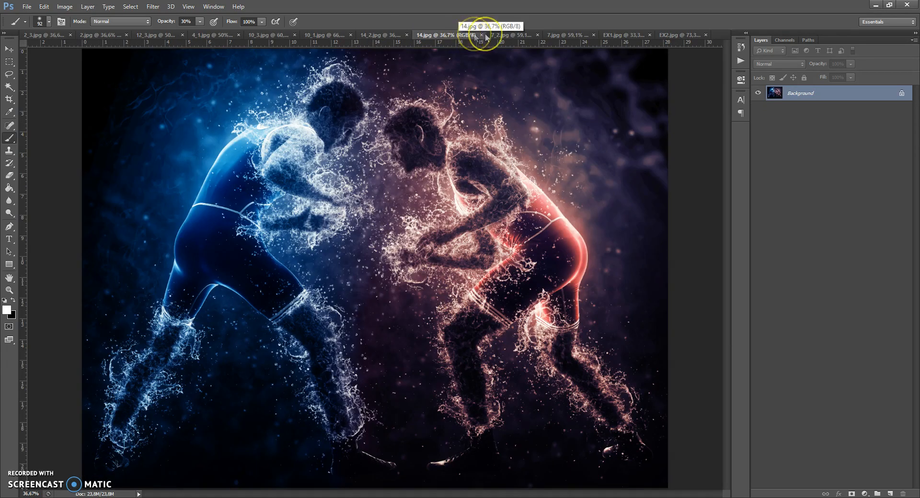
pyautogui.click(507, 35)
pyautogui.click(559, 35)
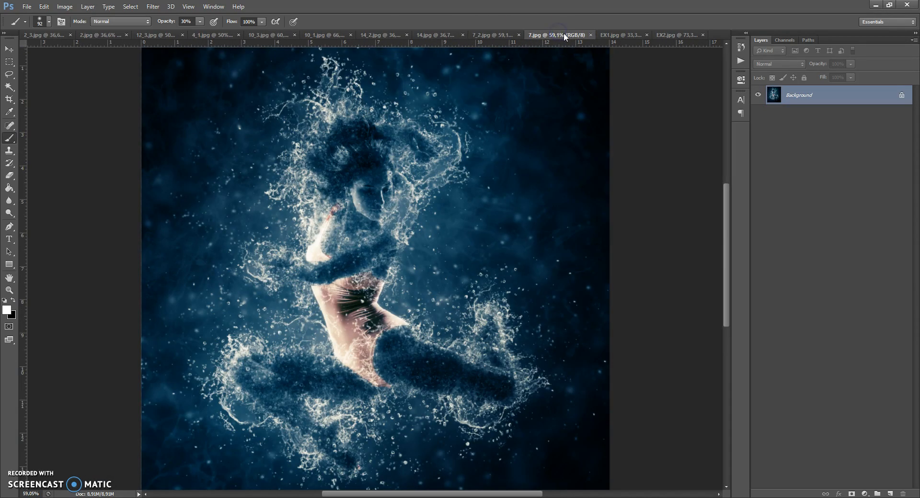
pyautogui.click(606, 34)
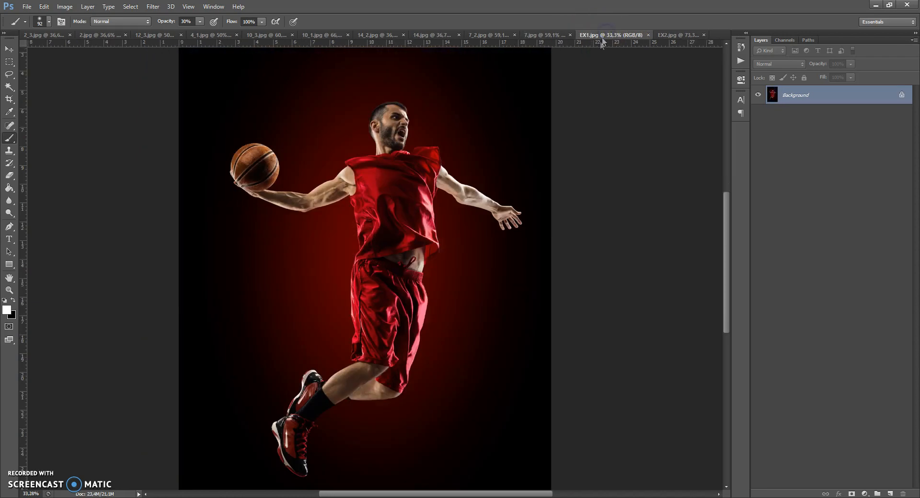
# Check the pixel dimensions and resolution of EX1.jpg in the Image Size settings, leaving them as they are.
pyautogui.click(529, 136)
pyautogui.click(64, 7)
pyautogui.click(76, 77)
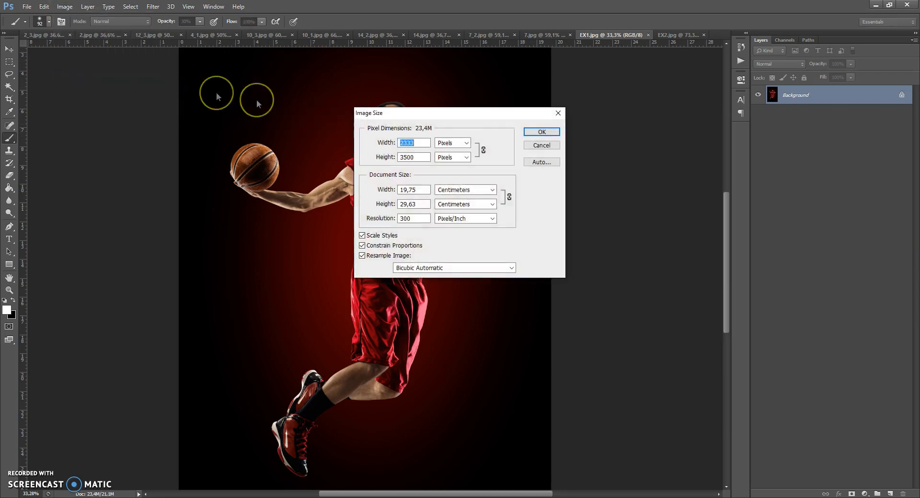
pyautogui.click(378, 158)
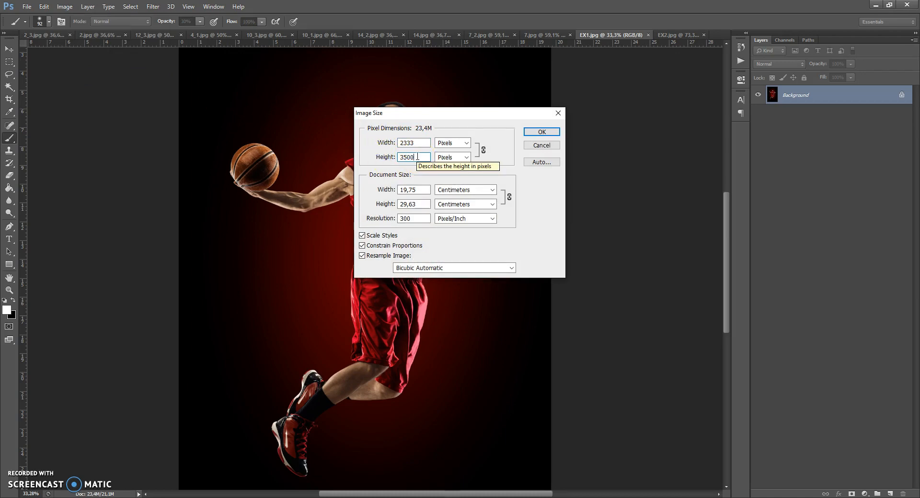
pyautogui.click(531, 132)
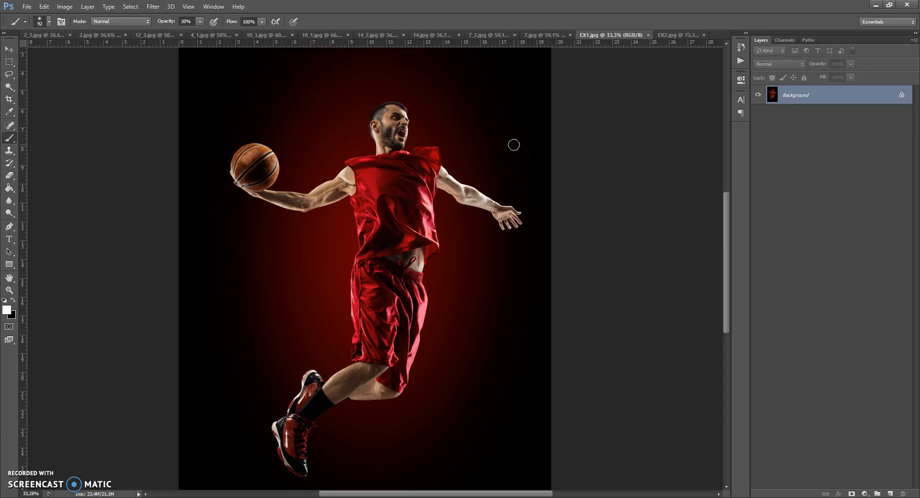
# Check in the interface preferences that the UI language is English.
pyautogui.click(43, 7)
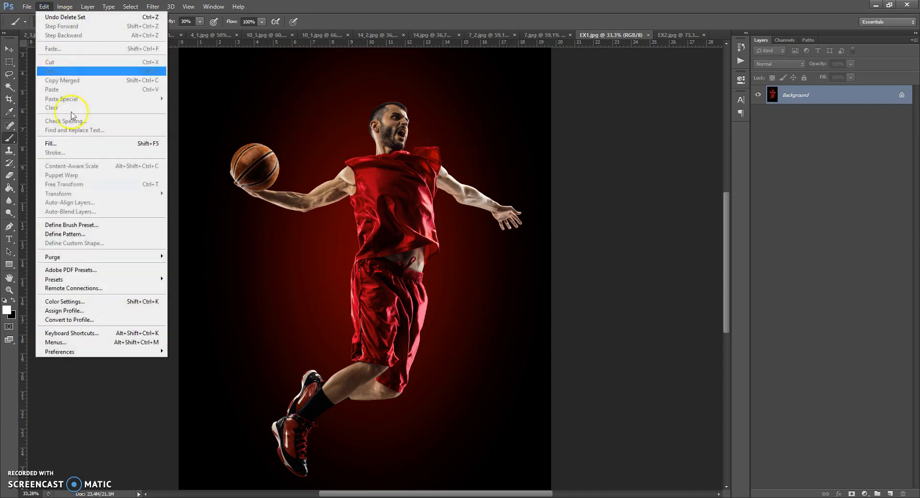
pyautogui.moveTo(79, 352)
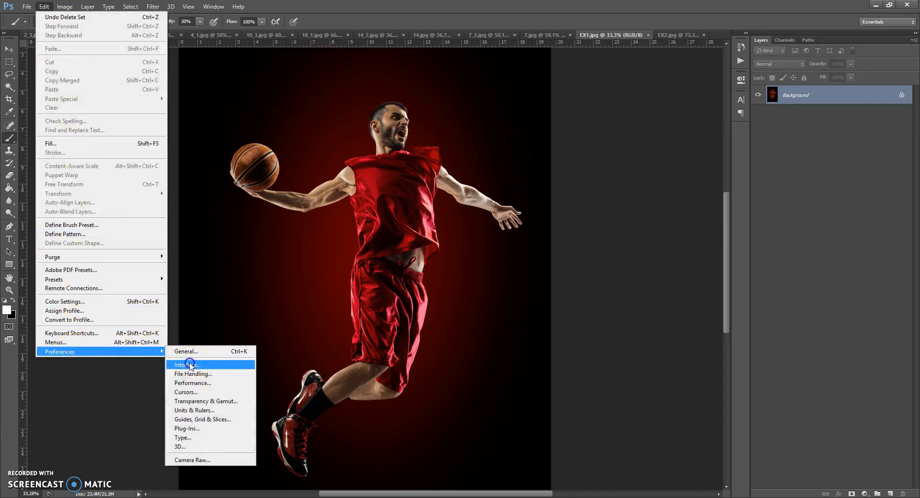
pyautogui.click(190, 365)
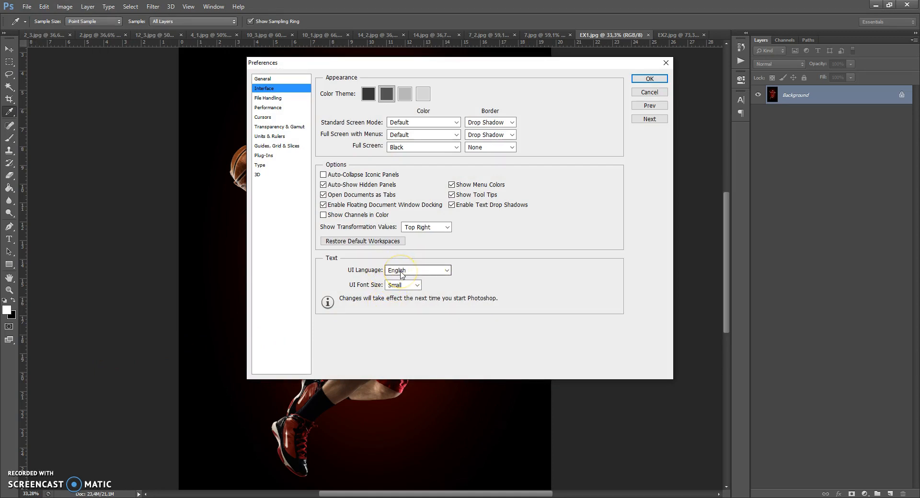
pyautogui.click(644, 79)
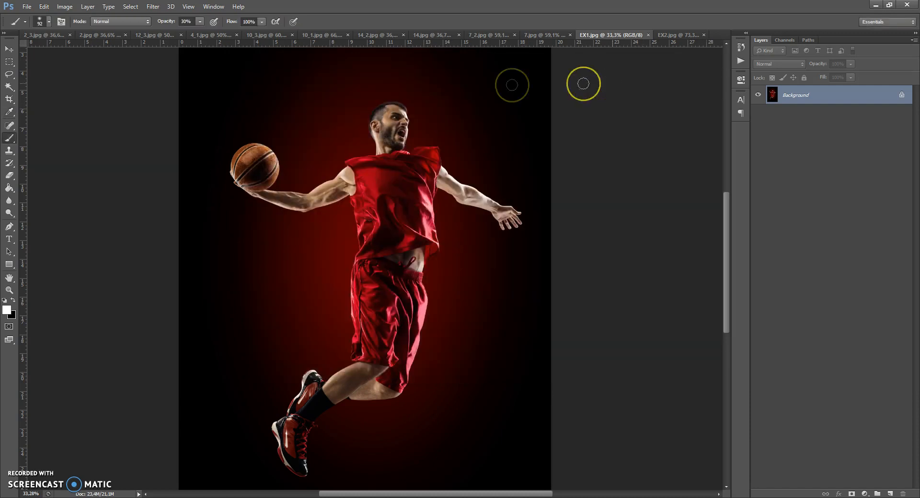
# Check that the image mode is RGB Color with 8 Bits/Channel.
pyautogui.click(65, 6)
pyautogui.moveTo(70, 18)
pyautogui.click(180, 54)
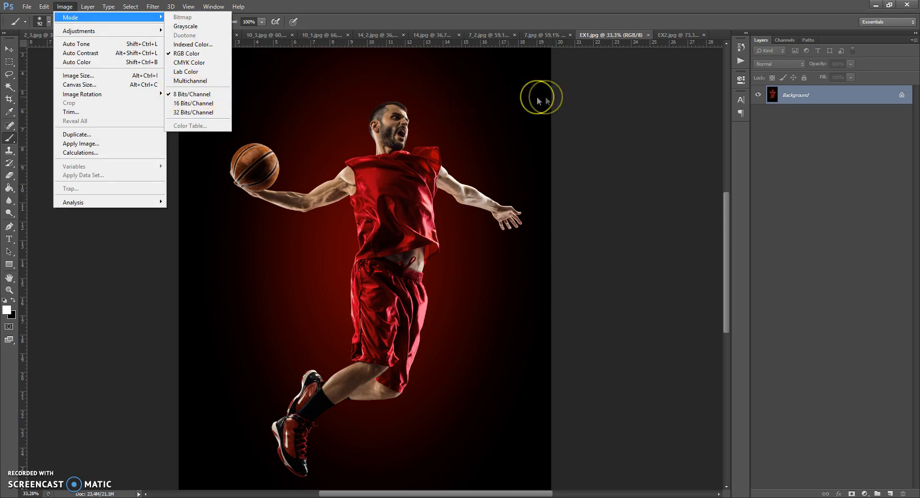
pyautogui.click(583, 100)
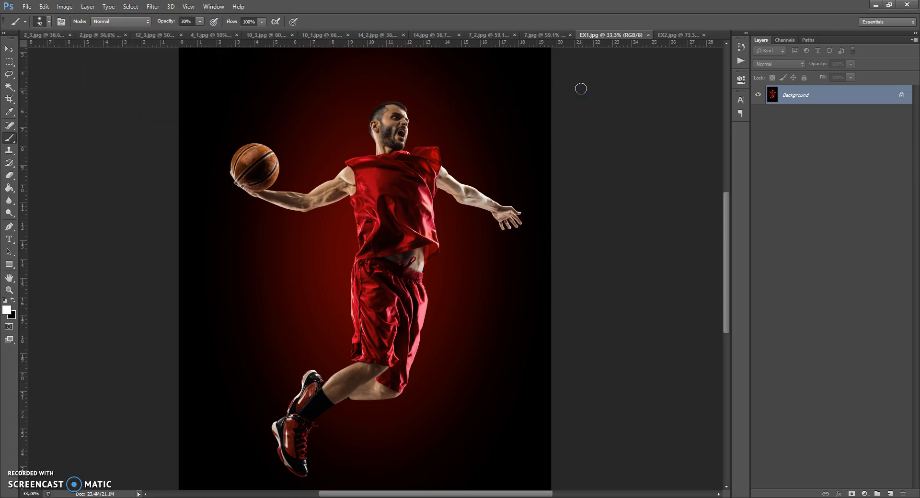
# Check in the Layers Panel Options that Add "copy" to Copied Layers and Groups is enabled.
pyautogui.click(913, 41)
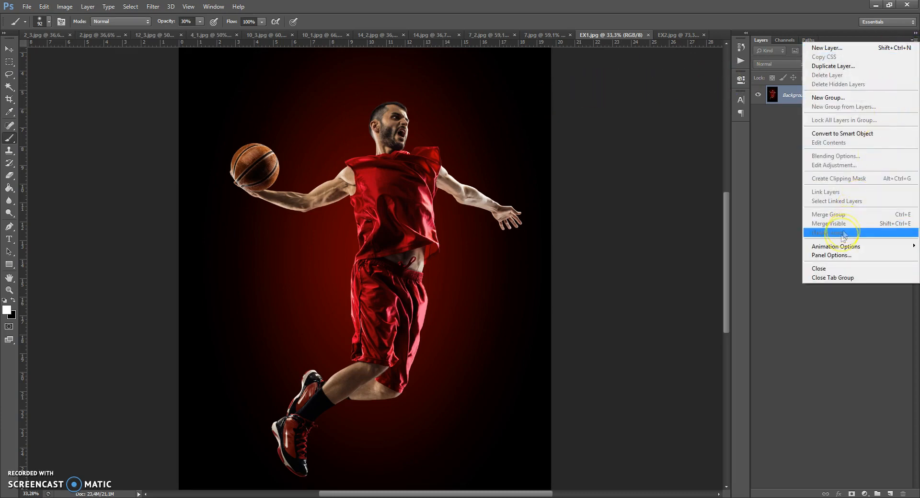
pyautogui.click(834, 256)
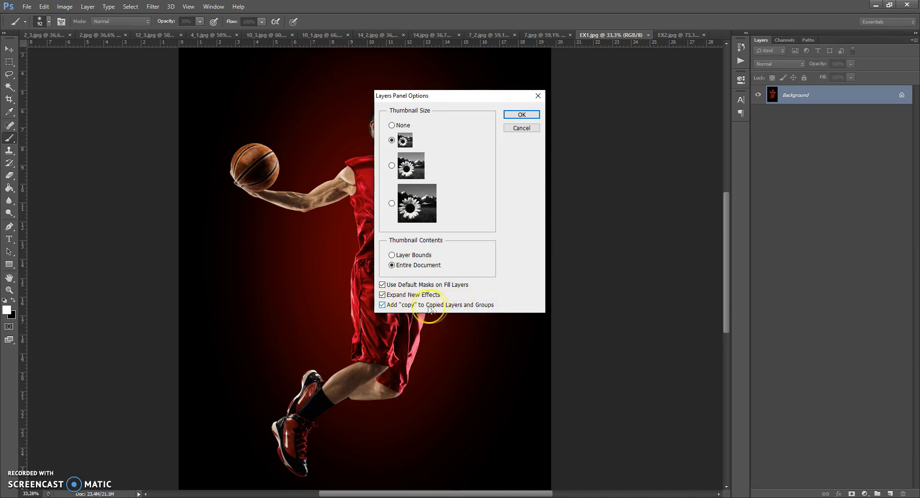
pyautogui.click(522, 115)
pyautogui.scroll(-1, 433, 167)
pyautogui.scroll(1, 434, 168)
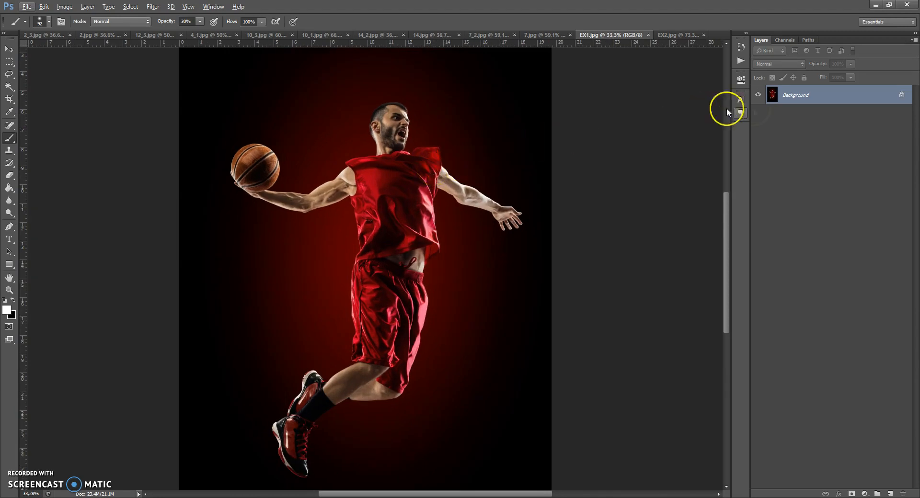
# Convert the Background of EX1.jpg into a regular layer and turn it back into a background layer.
pyautogui.doubleClick(787, 97)
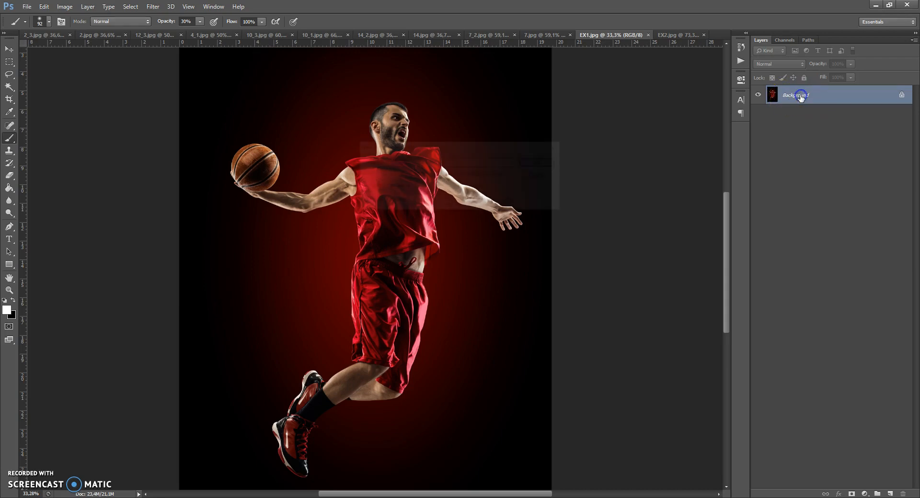
pyautogui.click(551, 162)
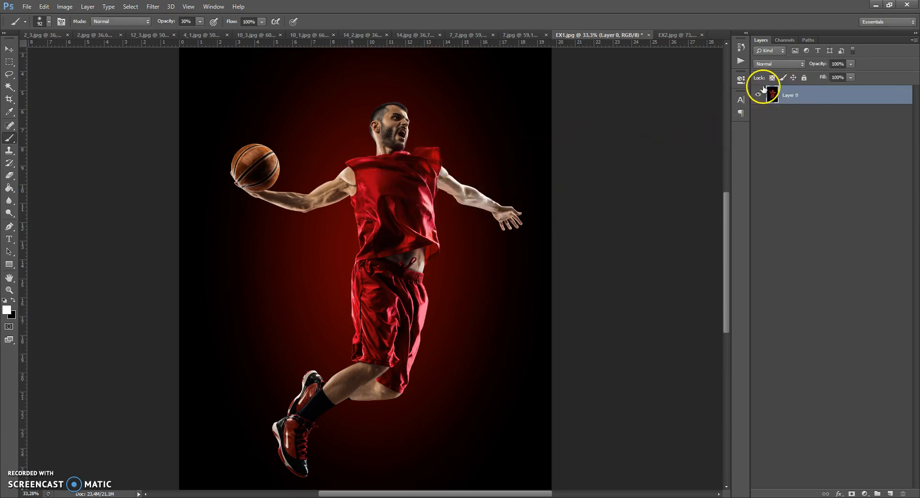
pyautogui.click(88, 6)
pyautogui.moveTo(95, 17)
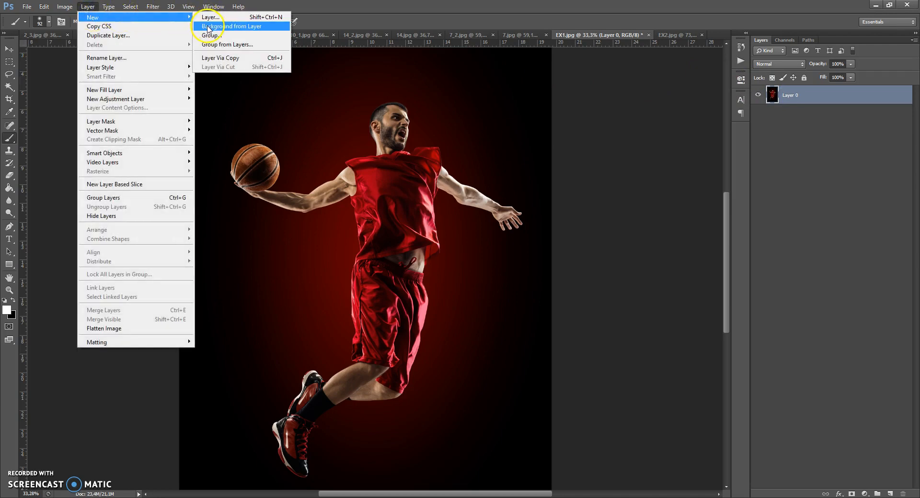
pyautogui.click(244, 29)
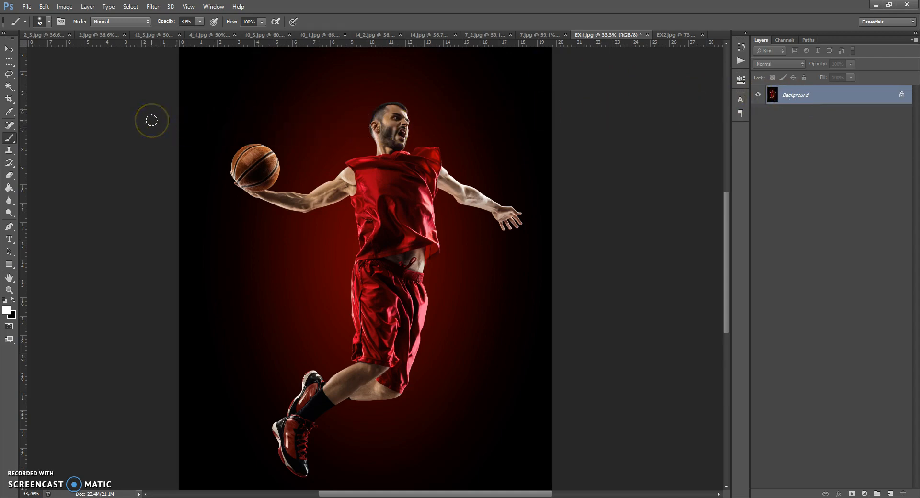
# Load the Water Brushes file into the brush presets through the Preset Manager.
pyautogui.click(44, 7)
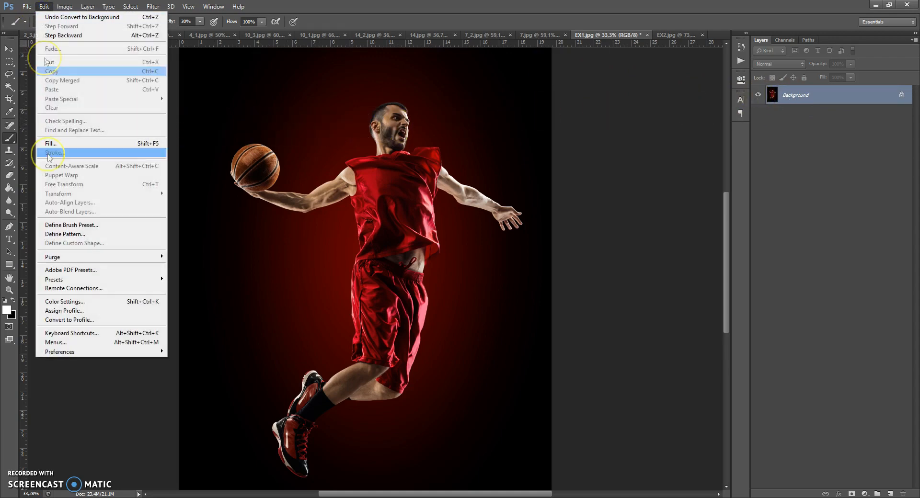
pyautogui.moveTo(95, 279)
pyautogui.click(191, 280)
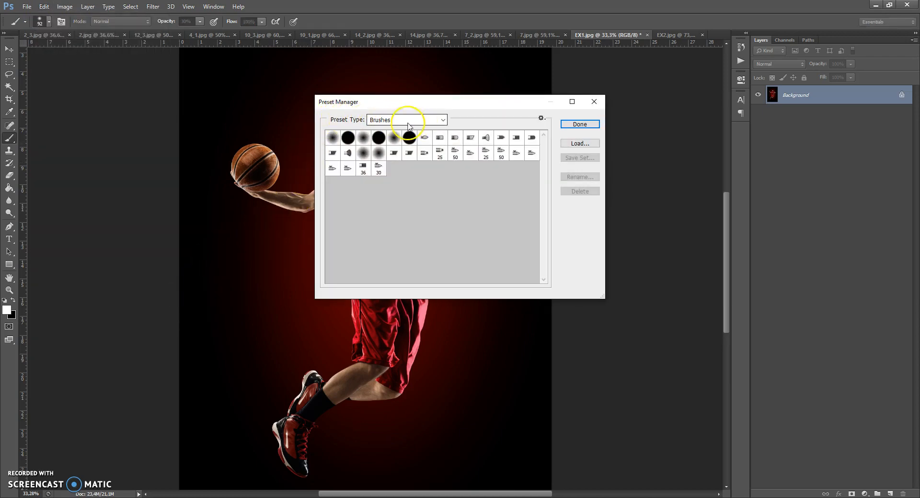
pyautogui.click(580, 143)
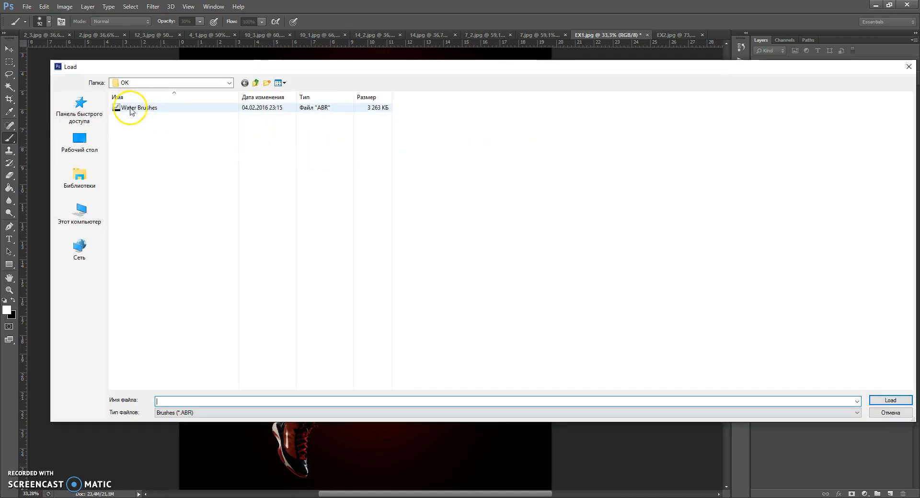
pyautogui.click(145, 109)
pyautogui.doubleClick(145, 108)
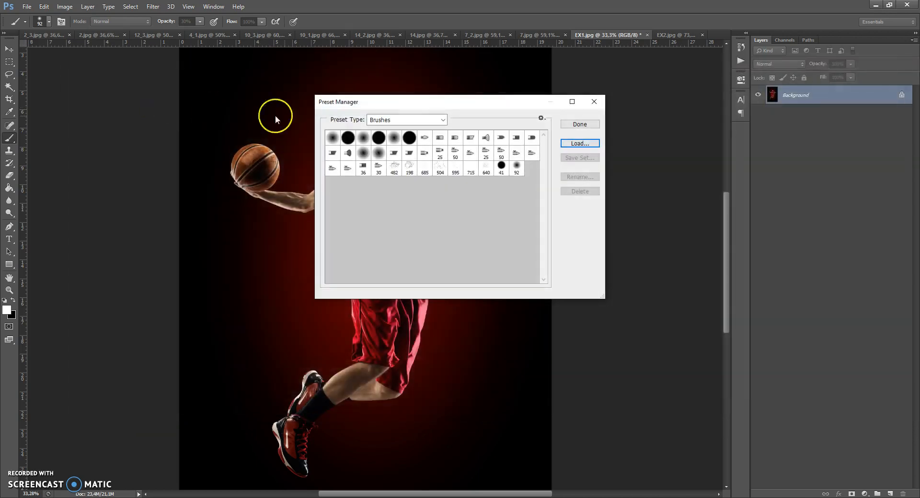
pyautogui.click(579, 125)
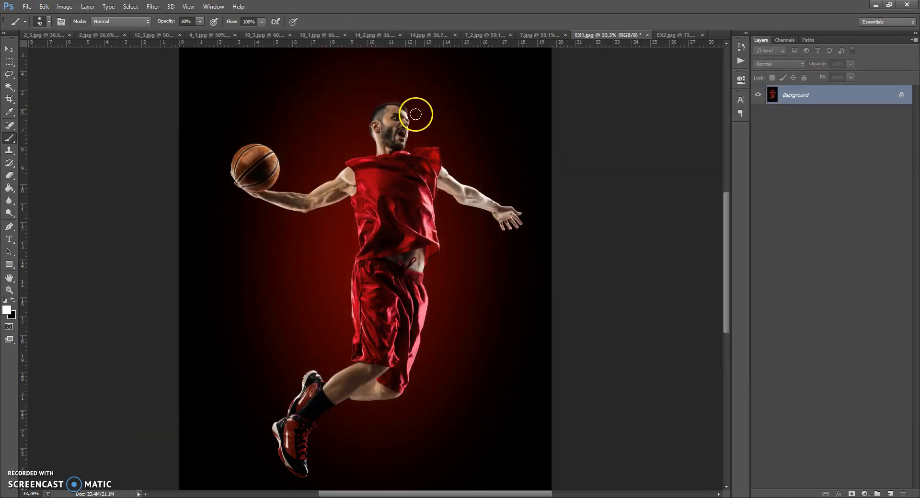
# Load the Water Patterns file into the pattern presets through the Preset Manager.
pyautogui.click(43, 10)
pyautogui.moveTo(60, 281)
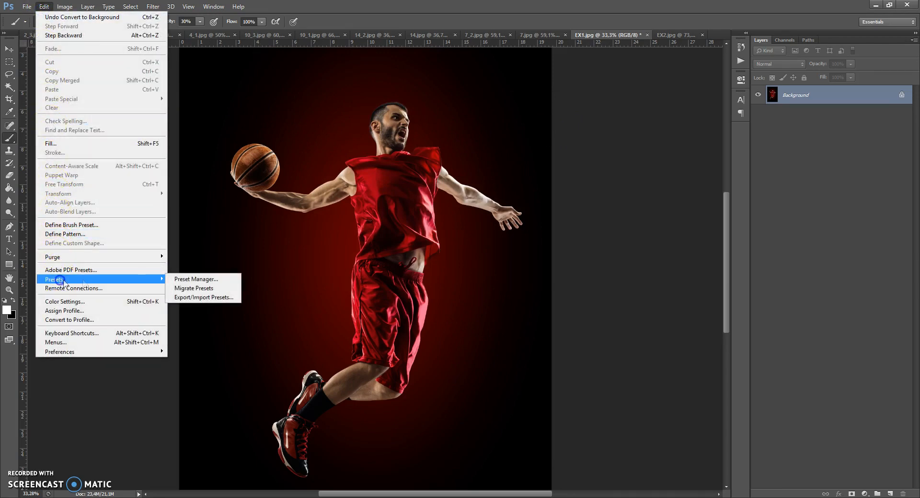
pyautogui.click(185, 283)
pyautogui.click(401, 120)
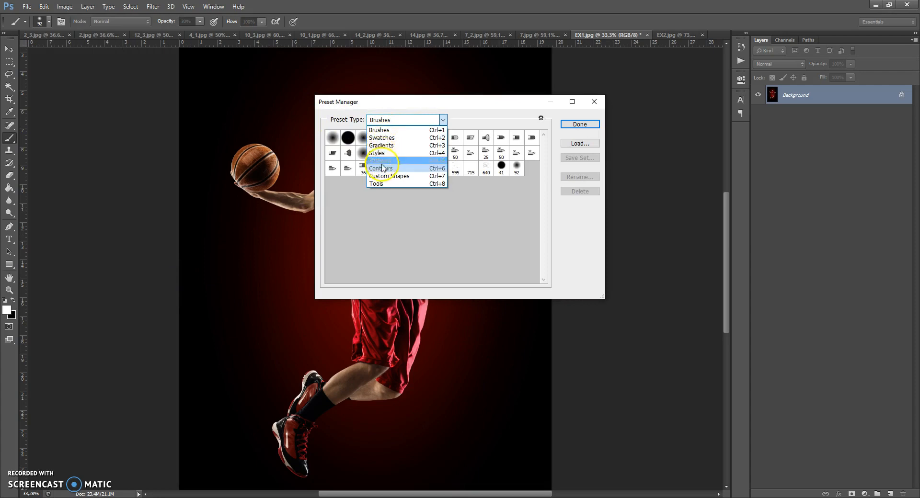
pyautogui.click(381, 161)
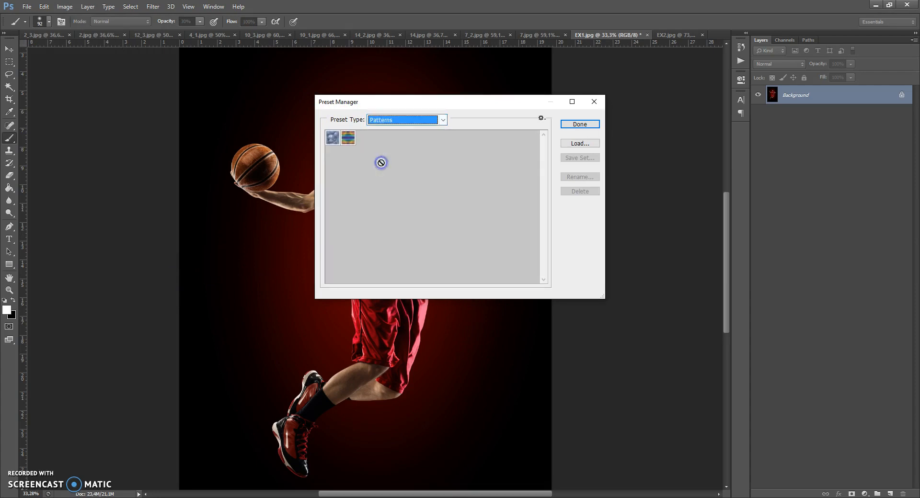
pyautogui.click(578, 143)
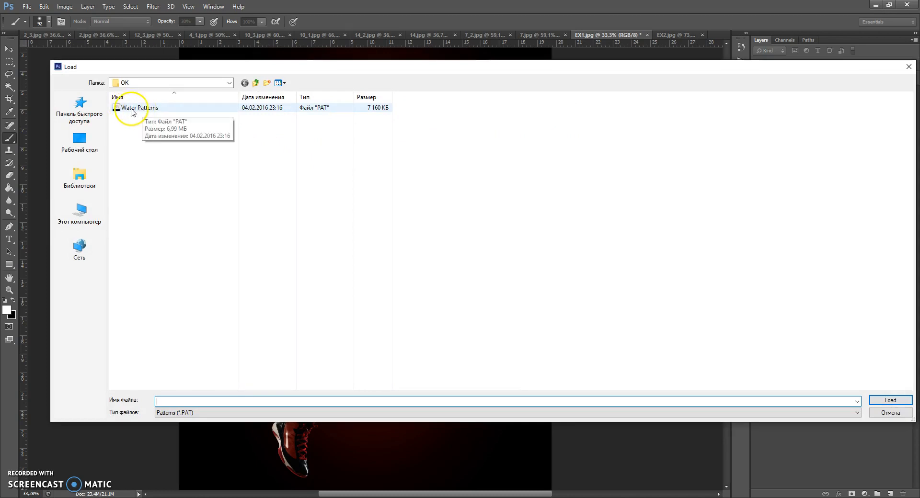
pyautogui.doubleClick(144, 108)
pyautogui.click(576, 124)
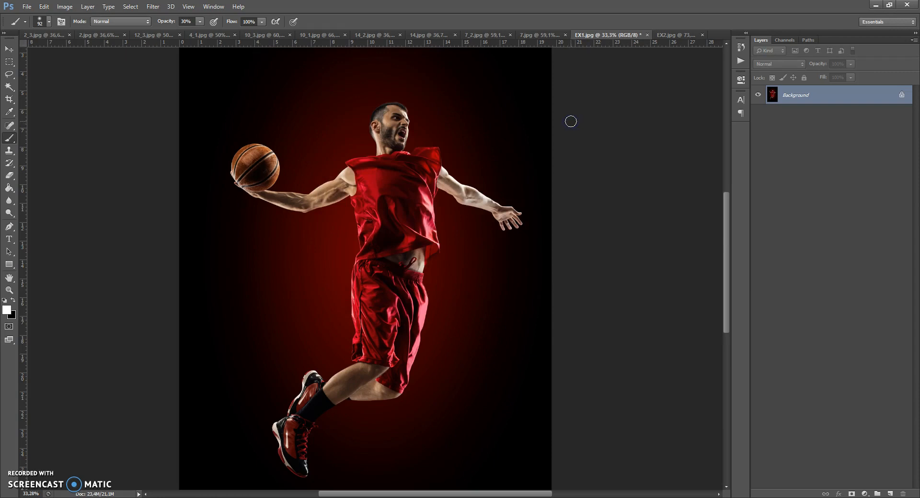
# Load the Water Photoshop Action file into the actions list.
pyautogui.click(213, 6)
pyautogui.click(227, 62)
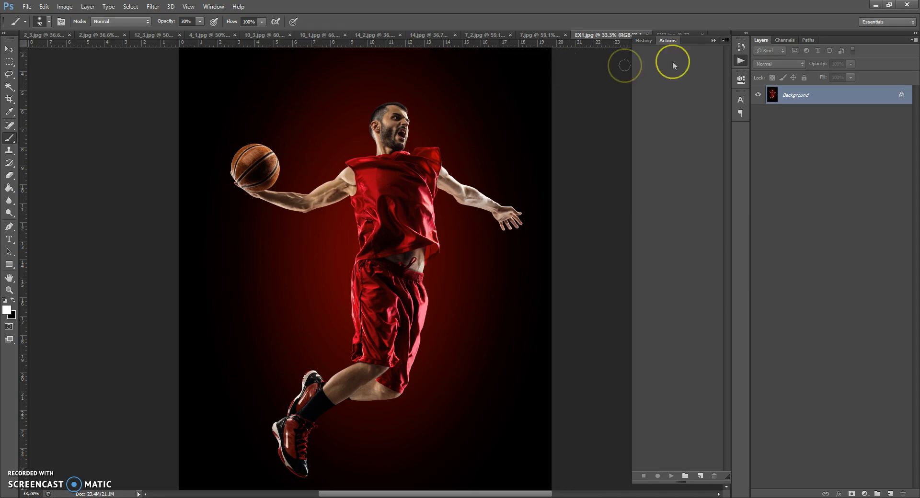
pyautogui.click(726, 41)
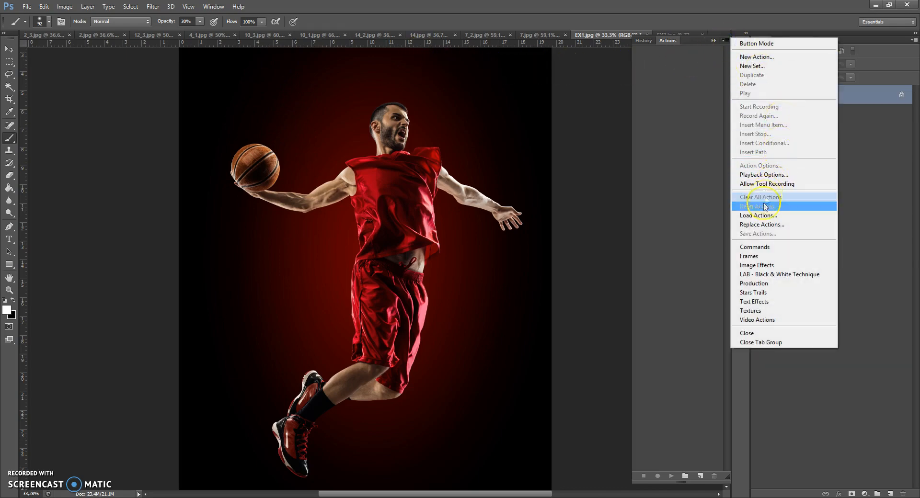
pyautogui.click(753, 216)
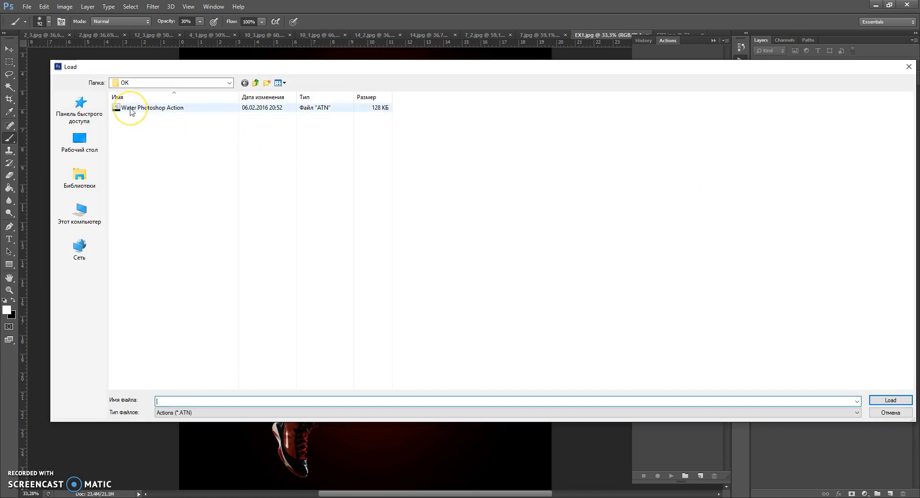
pyautogui.doubleClick(161, 108)
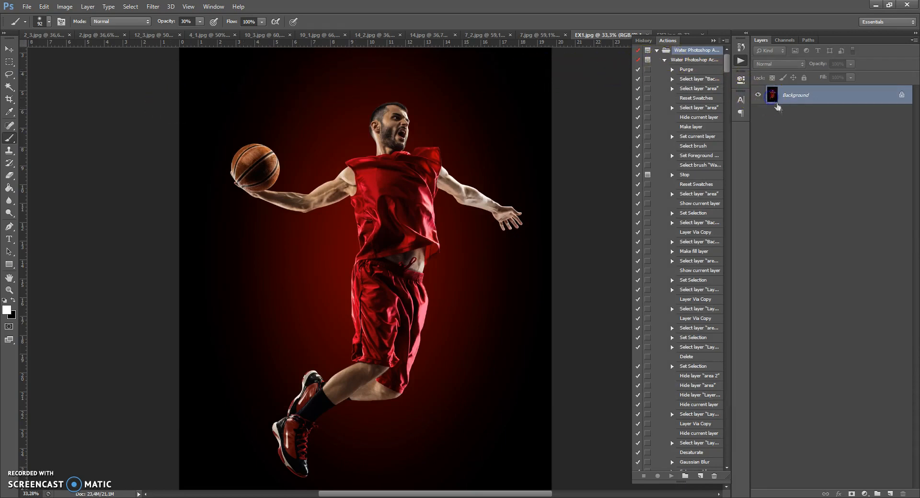
# Create a new layer above the Background and name it "area".
pyautogui.click(890, 494)
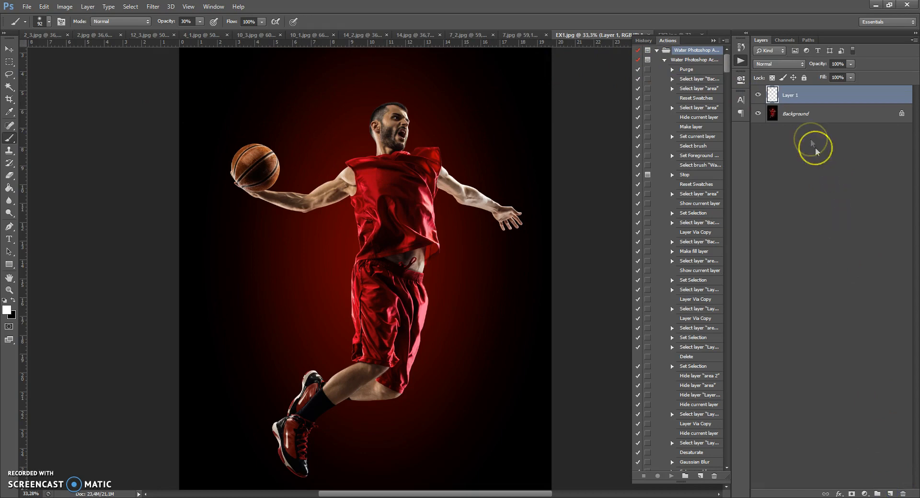
pyautogui.doubleClick(792, 95)
pyautogui.write('area')
pyautogui.press('Return')
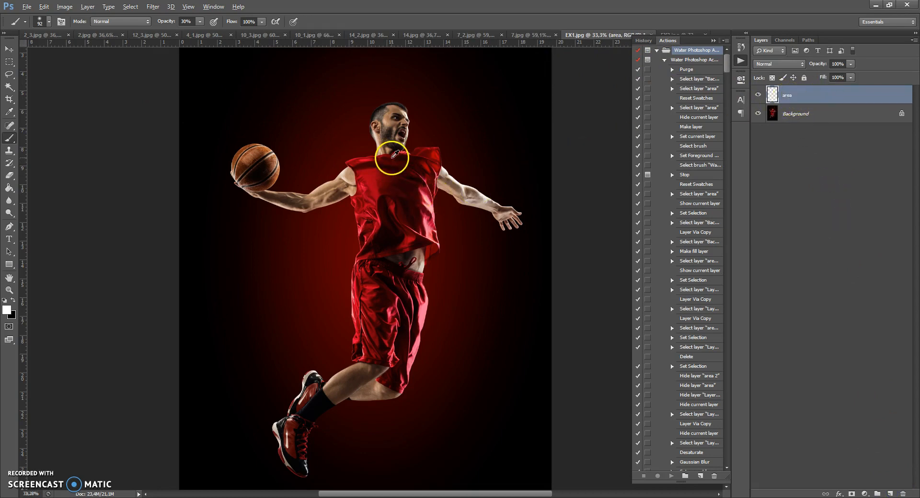
# Use the Quick Selection Tool on the Background layer to select the backdrop around the player's head, arms, torso and ball.
pyautogui.scroll(1, 392, 155)
pyautogui.click(713, 40)
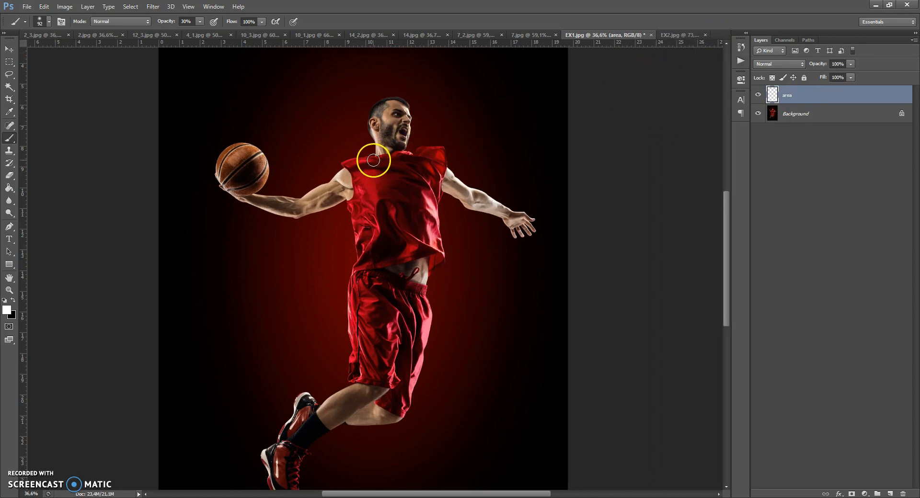
pyautogui.scroll(4, 407, 115)
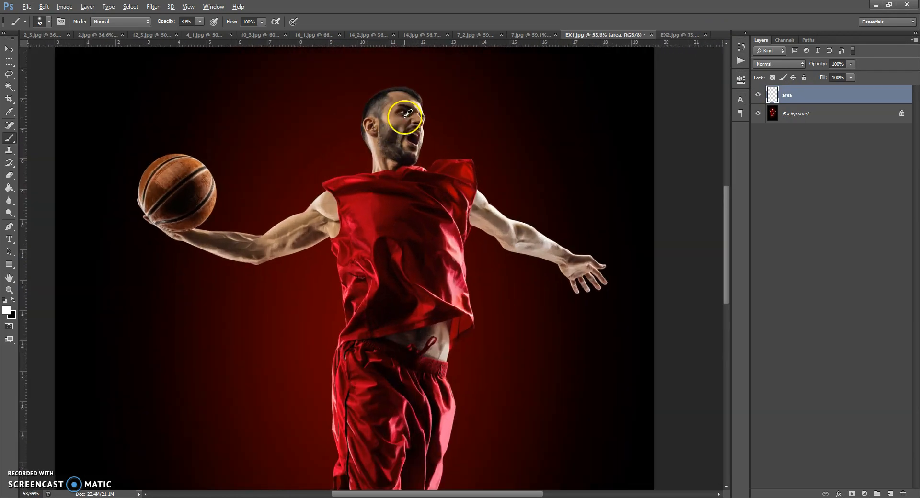
pyautogui.scroll(1, 406, 115)
pyautogui.rightClick(10, 140)
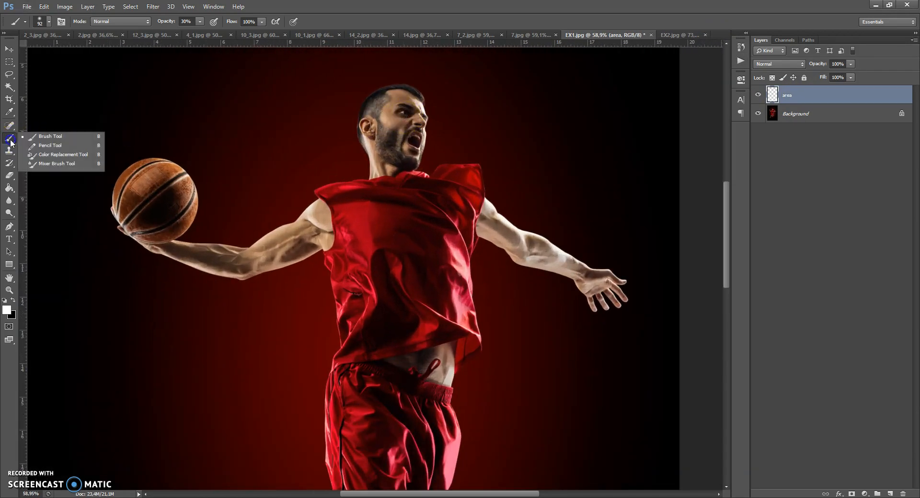
pyautogui.click(8, 77)
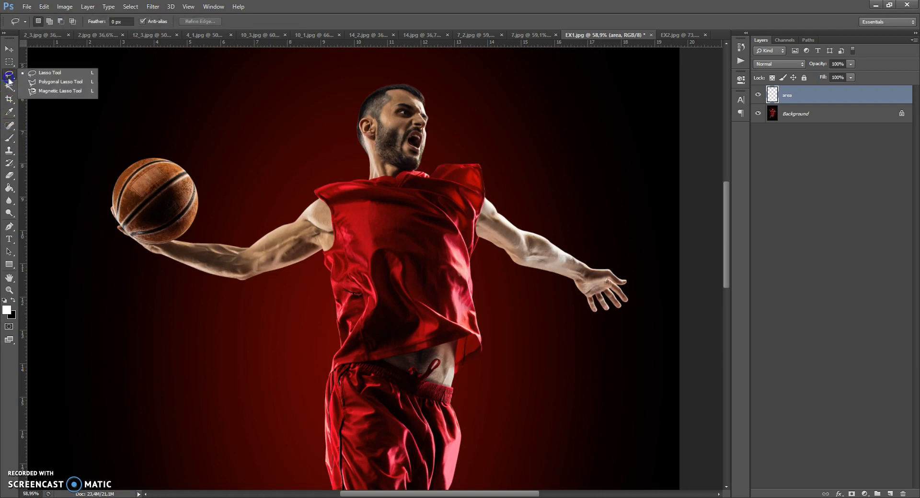
pyautogui.click(9, 87)
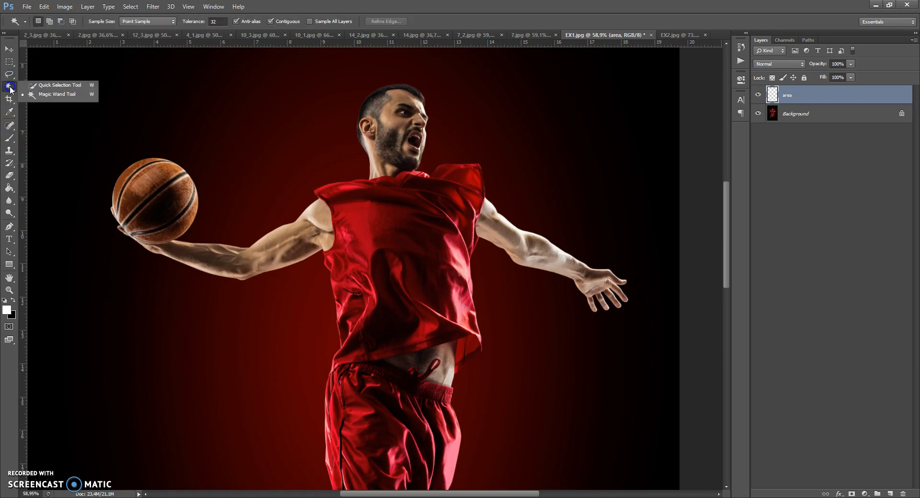
pyautogui.moveTo(10, 87); pyautogui.dragTo(43, 88)
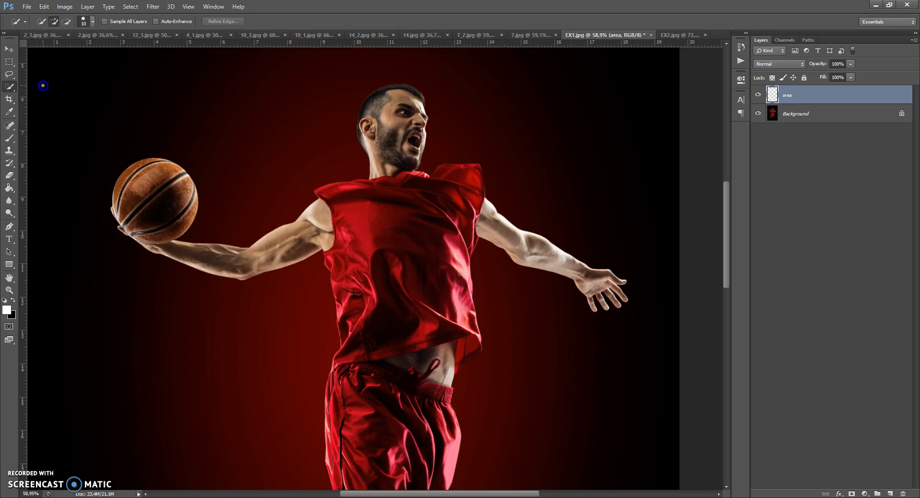
pyautogui.click(771, 120)
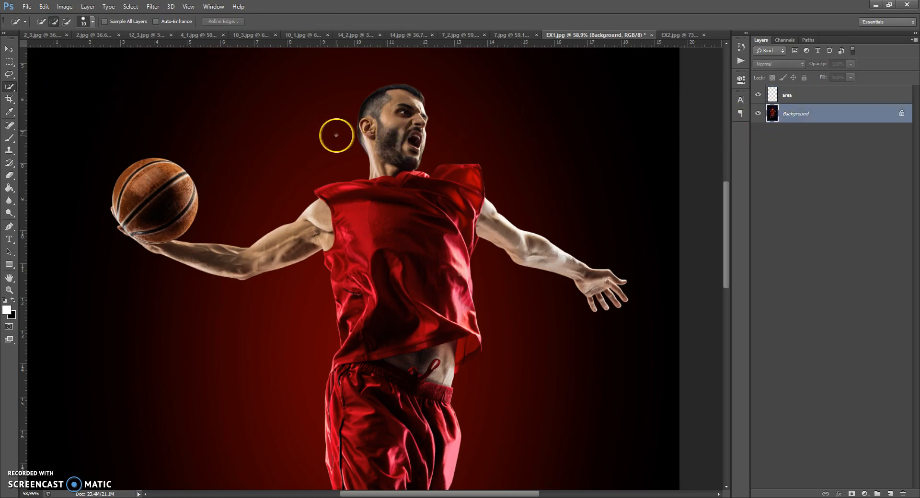
pyautogui.moveTo(335, 133); pyautogui.dragTo(334, 155)
pyautogui.moveTo(204, 222)
pyautogui.mouseDown()
pyautogui.moveTo(206, 166)
pyautogui.moveTo(190, 142)
pyautogui.mouseUp()
pyautogui.moveTo(75, 210)
pyautogui.mouseDown()
pyautogui.moveTo(96, 257)
pyautogui.moveTo(168, 295)
pyautogui.mouseUp()
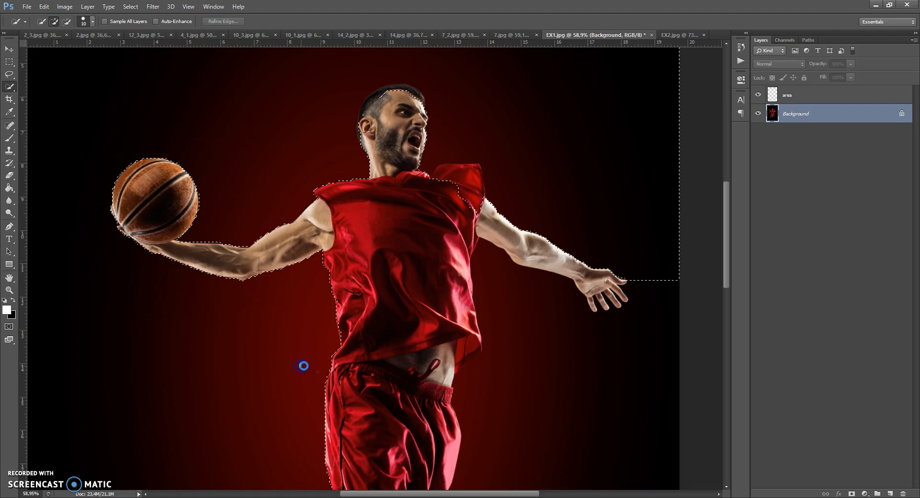
# Extend the backdrop selection down around the shorts, legs and shoes, correcting its edge at the shoes and sock.
pyautogui.scroll(-10, 306, 362)
pyautogui.moveTo(346, 283); pyautogui.dragTo(329, 299)
pyautogui.scroll(-2, 263, 339)
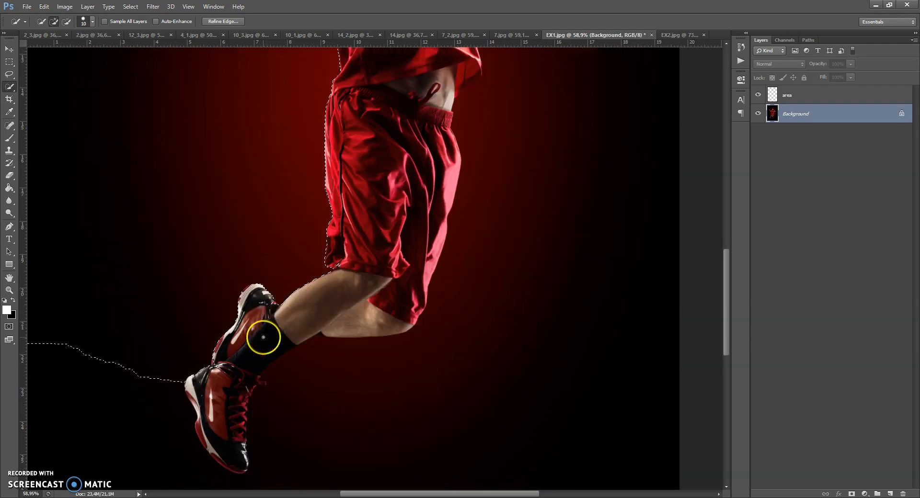
pyautogui.moveTo(275, 308); pyautogui.dragTo(269, 301)
pyautogui.moveTo(211, 358)
pyautogui.mouseDown()
pyautogui.moveTo(171, 365)
pyautogui.moveTo(164, 405)
pyautogui.mouseUp()
pyautogui.moveTo(195, 477); pyautogui.dragTo(230, 487)
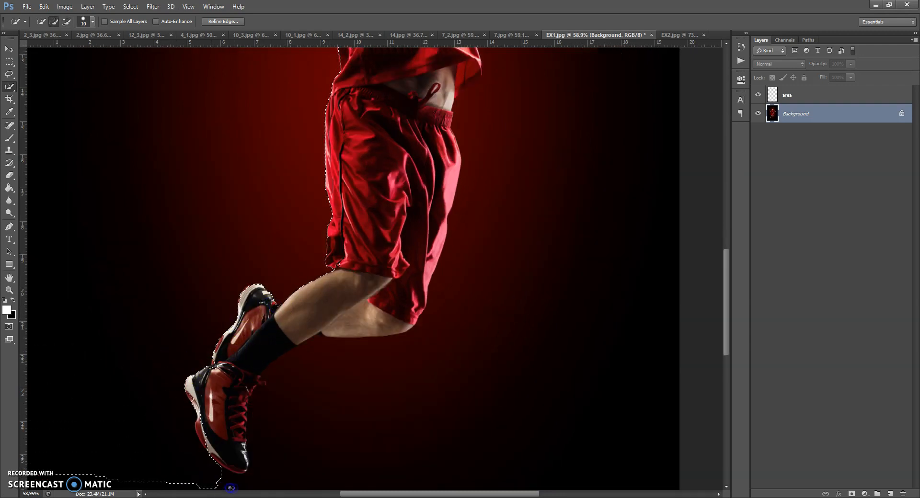
pyautogui.moveTo(277, 345); pyautogui.dragTo(264, 351)
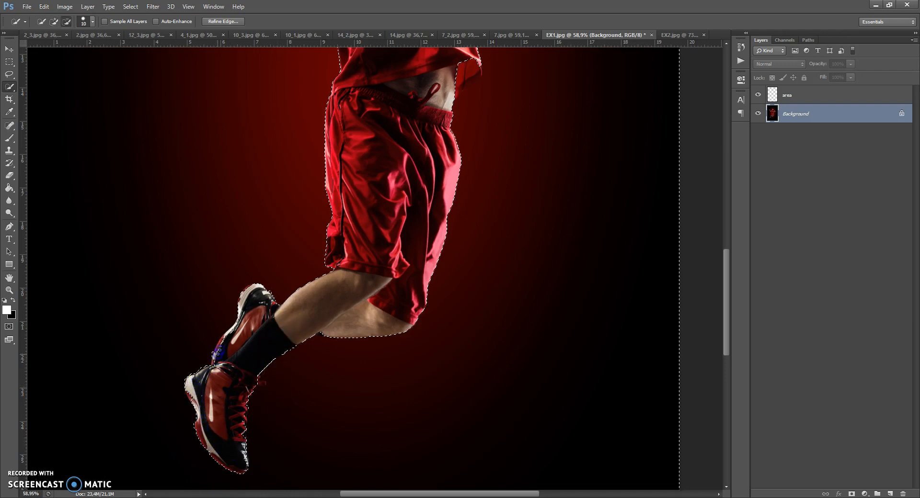
pyautogui.moveTo(243, 296)
pyautogui.mouseDown()
pyautogui.moveTo(271, 323)
pyautogui.moveTo(347, 319)
pyautogui.mouseUp()
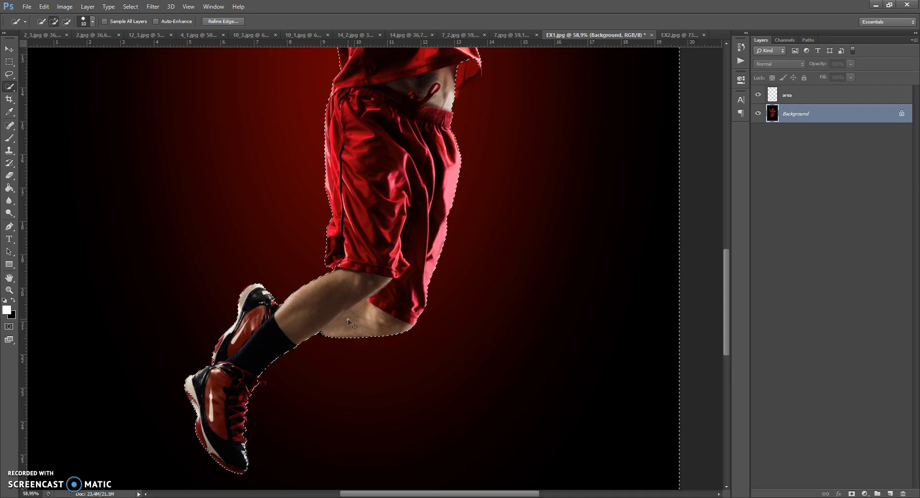
# Refine the selection edge along the jersey's hem, side and raised shoulder.
pyautogui.scroll(10, 374, 310)
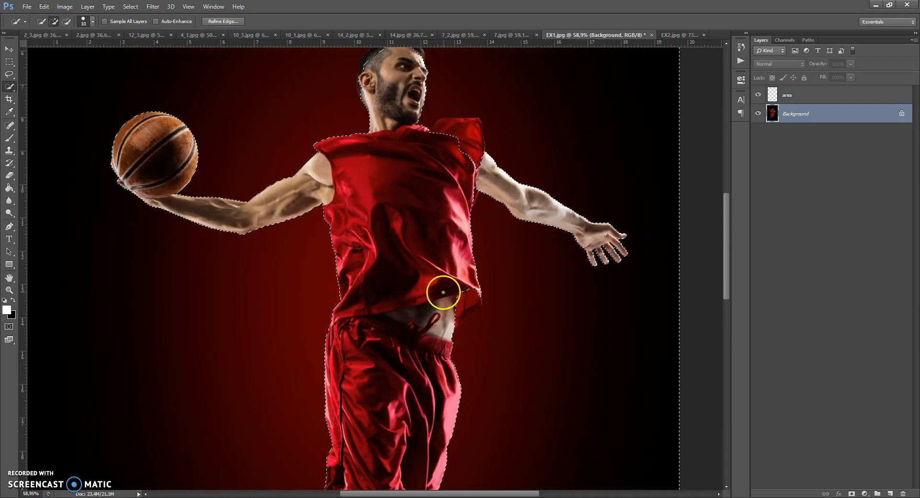
pyautogui.moveTo(448, 327); pyautogui.dragTo(478, 301)
pyautogui.moveTo(472, 165); pyautogui.dragTo(473, 151)
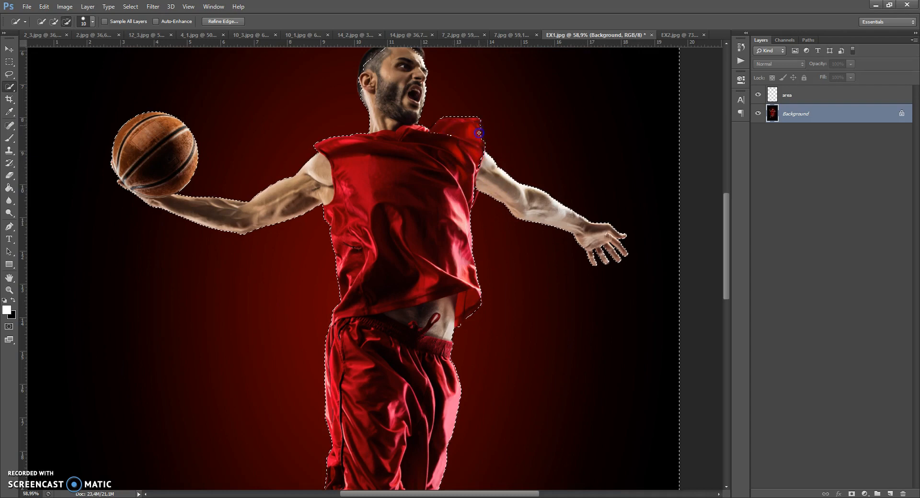
pyautogui.moveTo(483, 139); pyautogui.dragTo(483, 139)
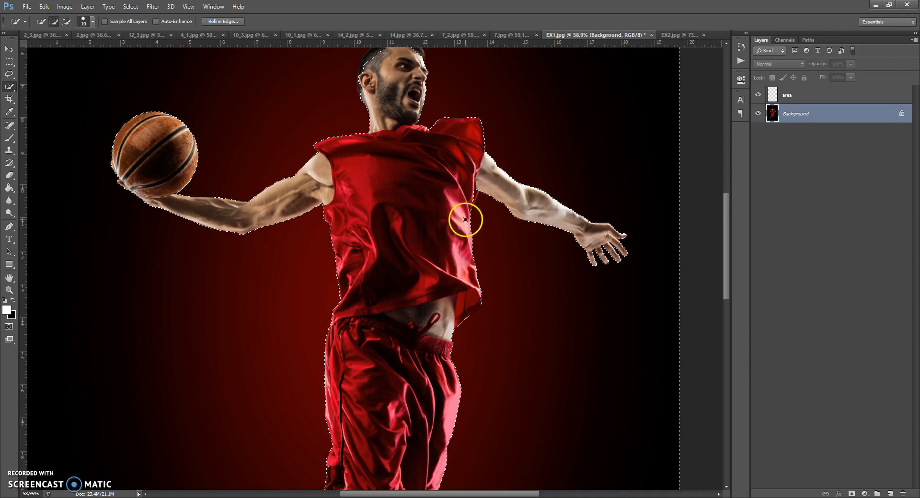
pyautogui.moveTo(477, 191); pyautogui.dragTo(468, 212)
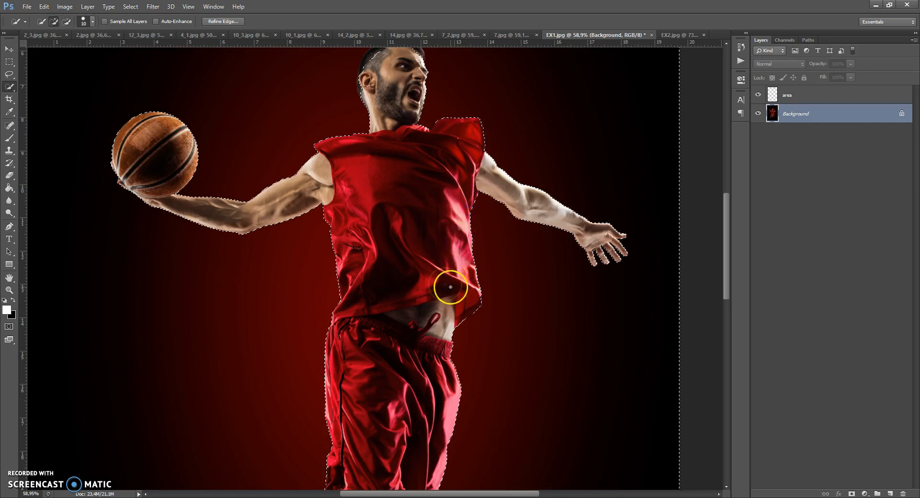
# Correct the selection edge around the player's face and hair so the whole head is excluded from the backdrop selection.
pyautogui.scroll(5, 452, 288)
pyautogui.moveTo(420, 167); pyautogui.dragTo(420, 156)
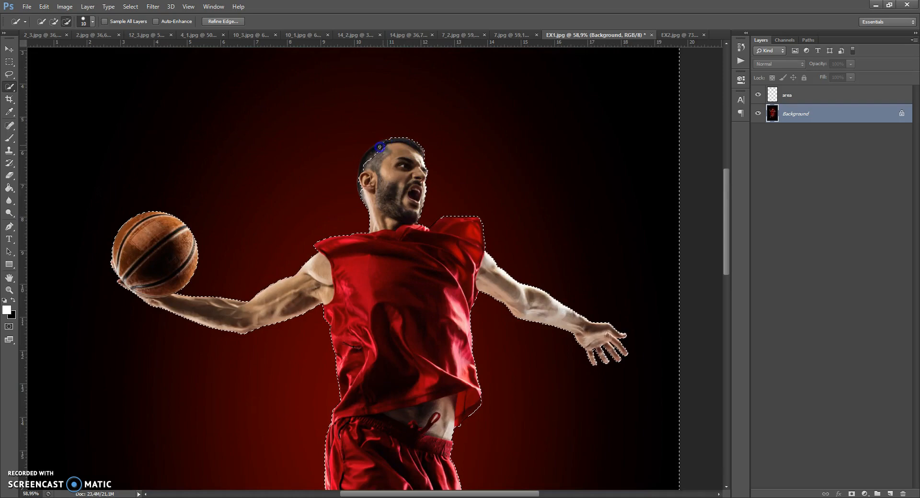
pyautogui.moveTo(366, 197); pyautogui.dragTo(380, 154)
# Check the selection outline over the whole figure and touch up its edge at the shorts' lower hem and the lower shoe.
pyautogui.scroll(-3, 404, 206)
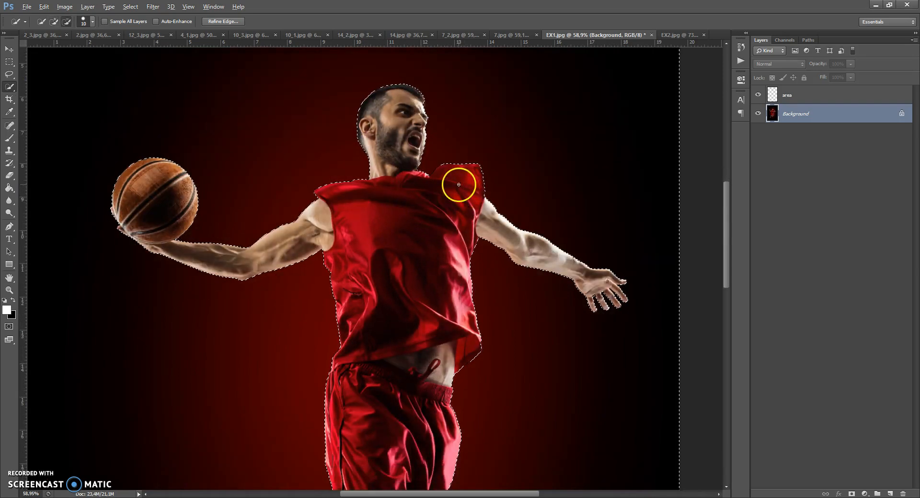
pyautogui.scroll(-8, 464, 240)
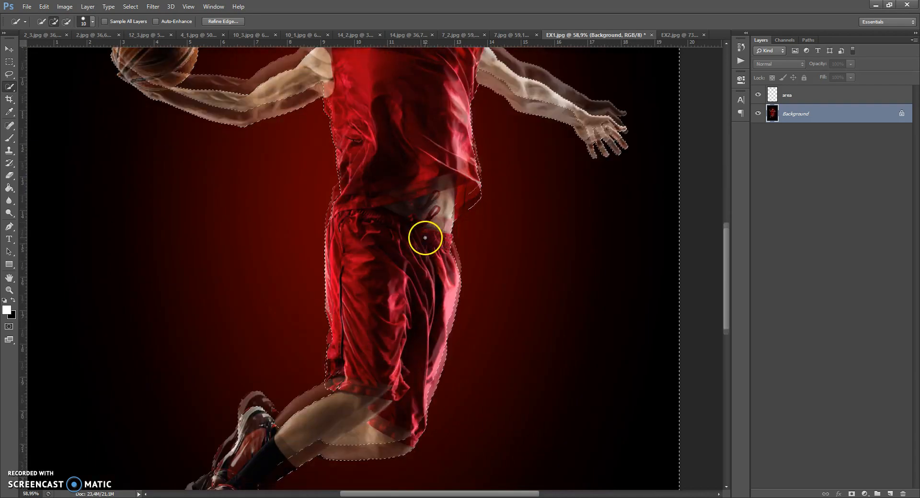
pyautogui.scroll(-4, 425, 238)
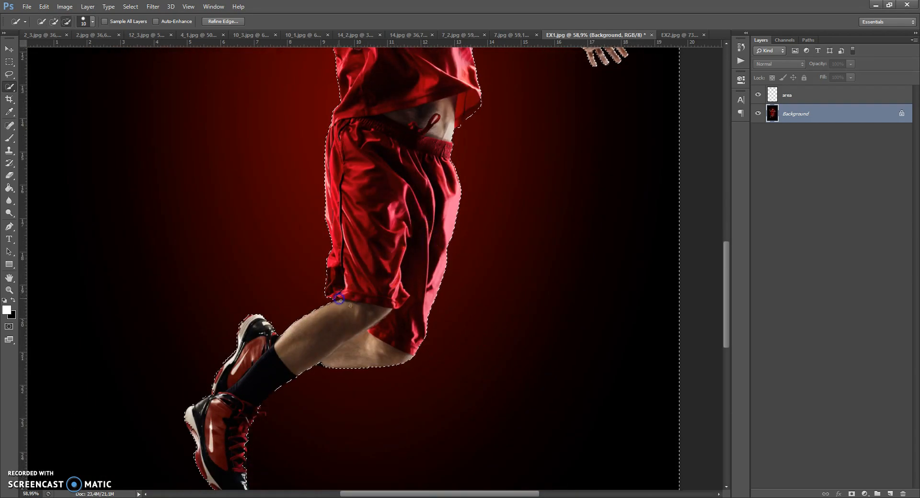
pyautogui.scroll(-3, 340, 300)
pyautogui.scroll(1, 361, 193)
pyautogui.moveTo(195, 395); pyautogui.dragTo(190, 388)
pyautogui.scroll(10, 339, 290)
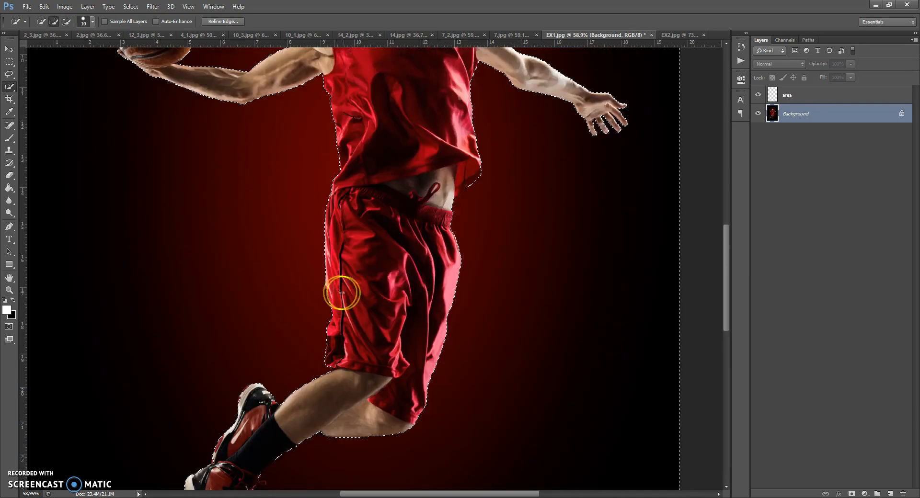
pyautogui.scroll(2, 397, 249)
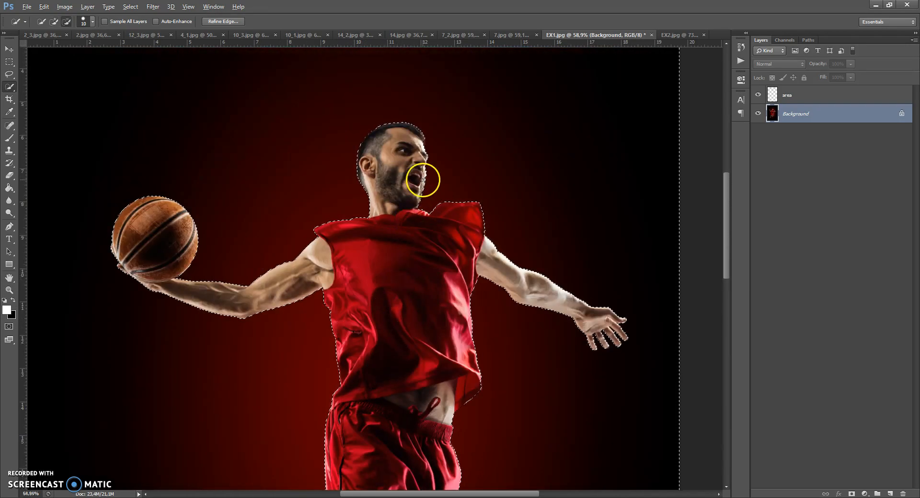
pyautogui.scroll(3, 422, 179)
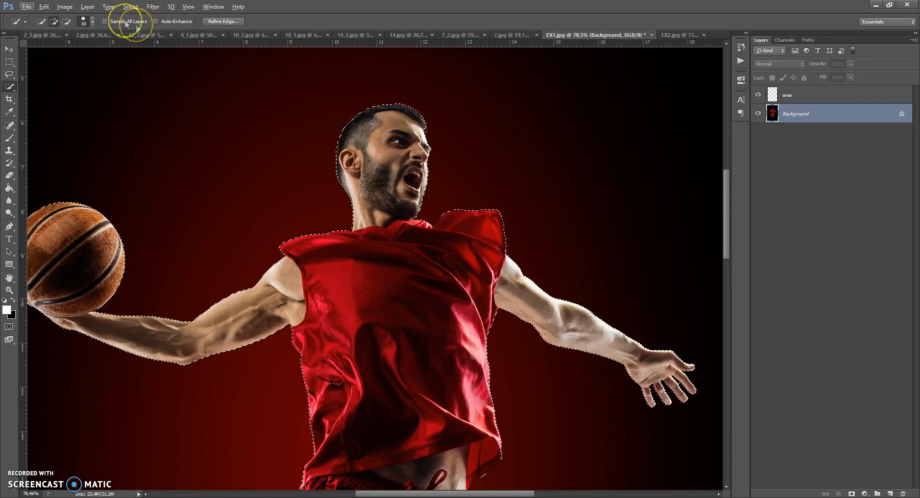
# Expand the backdrop selection by 2 pixels and invert it to select the player and ball.
pyautogui.click(131, 7)
pyautogui.moveTo(144, 112)
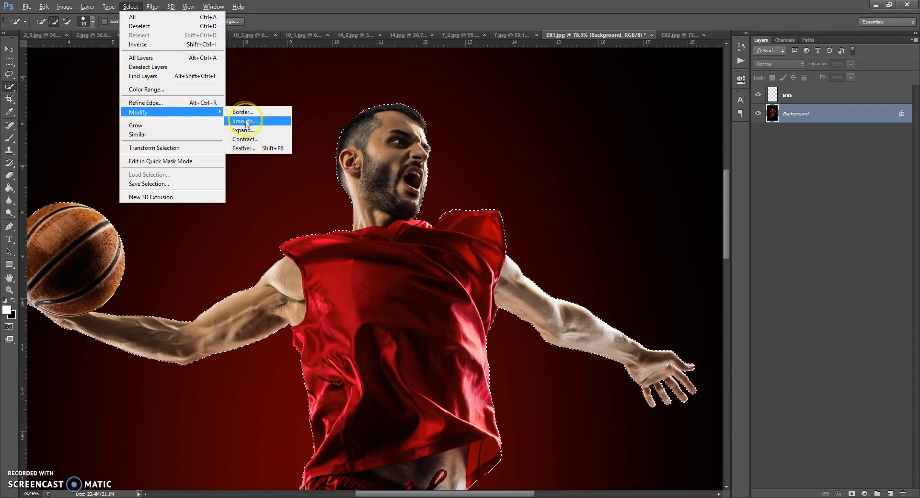
pyautogui.click(250, 130)
pyautogui.click(404, 177)
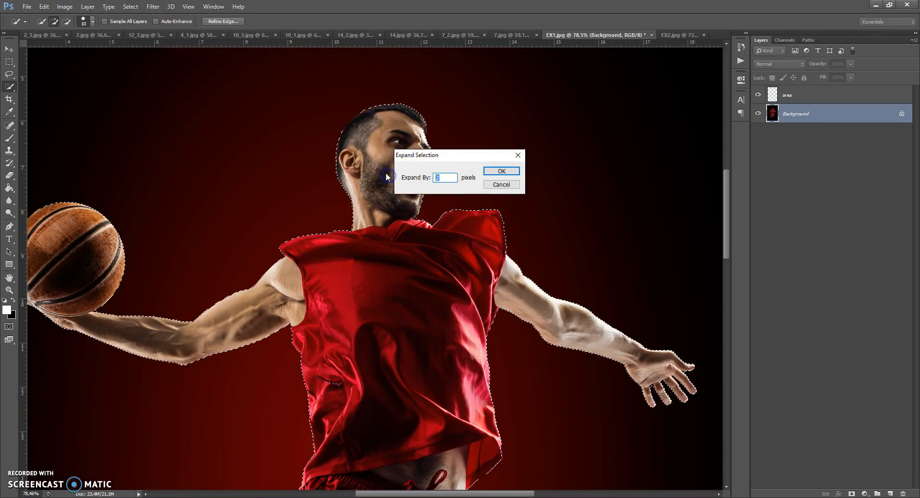
pyautogui.click(501, 171)
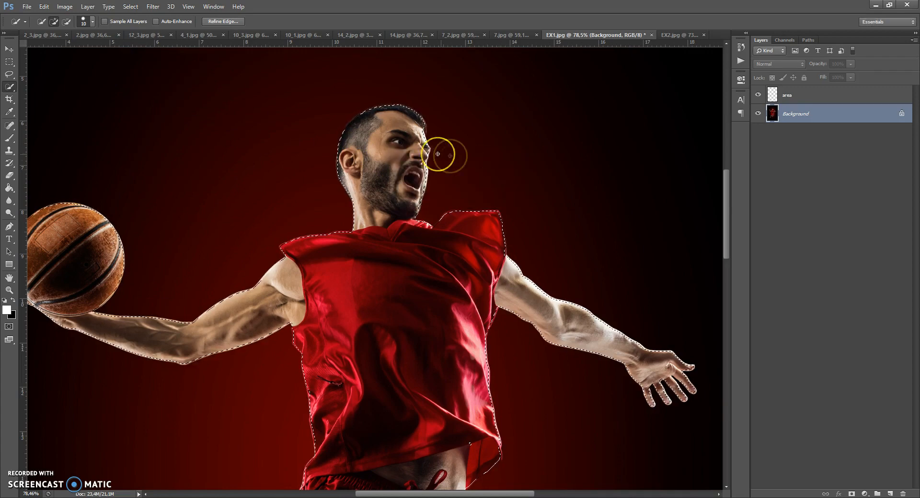
pyautogui.click(131, 6)
pyautogui.click(138, 44)
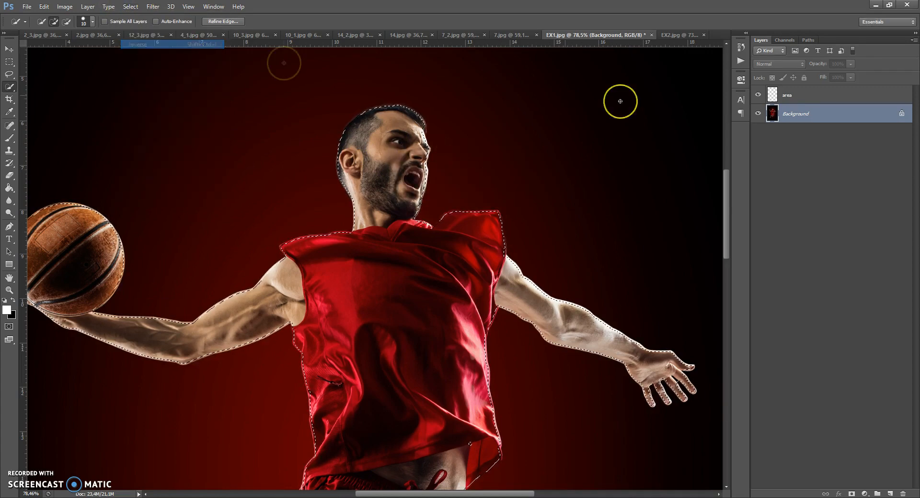
# Fill the selected player and ball with solid red ff0000 on the "area" layer and clear the selection.
pyautogui.click(785, 95)
pyautogui.click(9, 188)
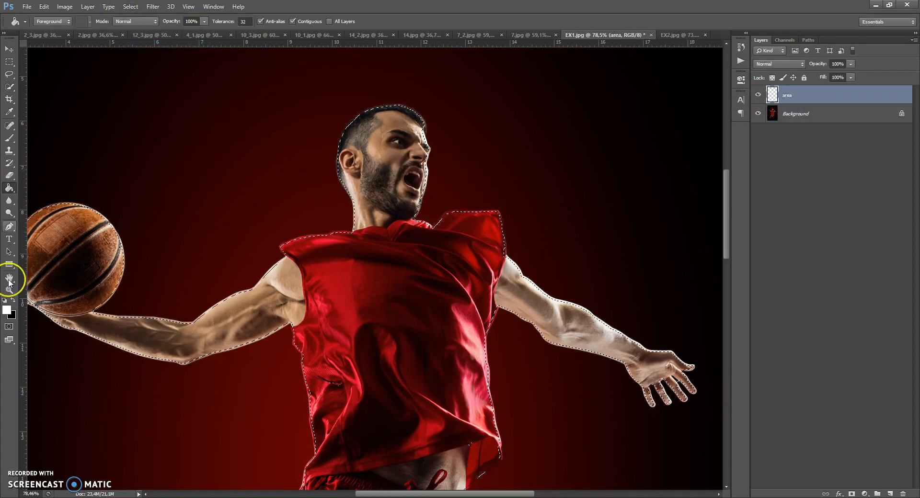
pyautogui.click(6, 310)
pyautogui.click(653, 199)
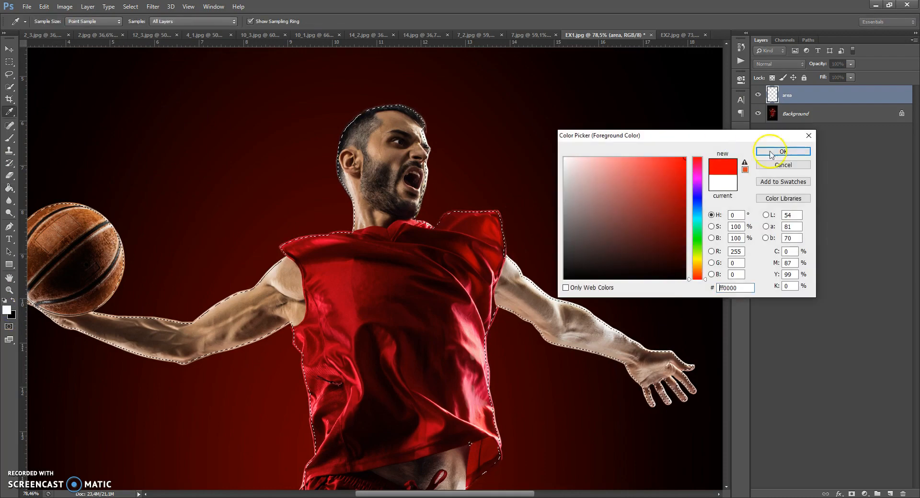
pyautogui.click(769, 148)
pyautogui.click(378, 165)
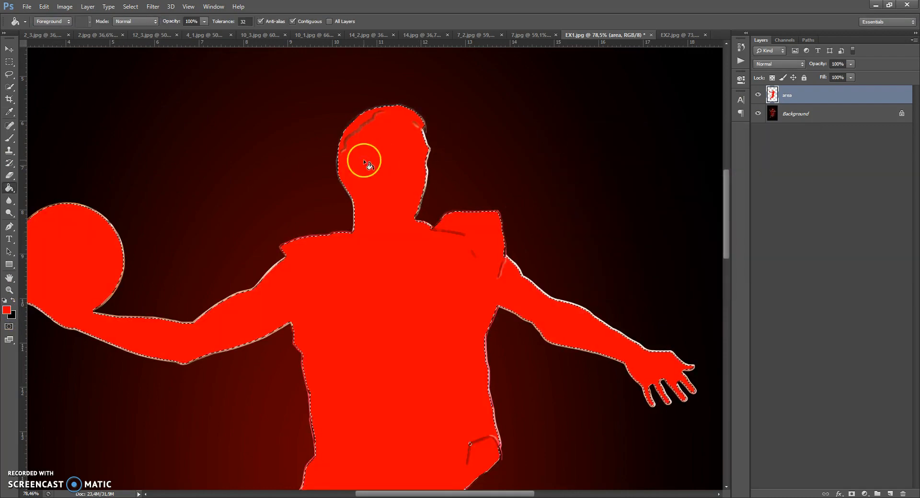
pyautogui.click(360, 139)
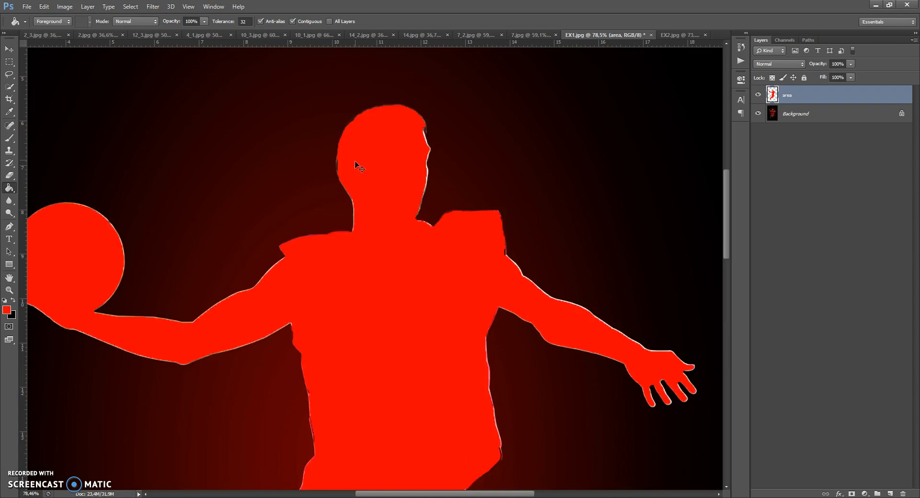
pyautogui.scroll(-3, 360, 178)
pyautogui.moveTo(725, 214)
pyautogui.mouseDown()
pyautogui.moveTo(725, 304)
pyautogui.moveTo(723, 222)
pyautogui.mouseUp()
pyautogui.scroll(-3, 313, 119)
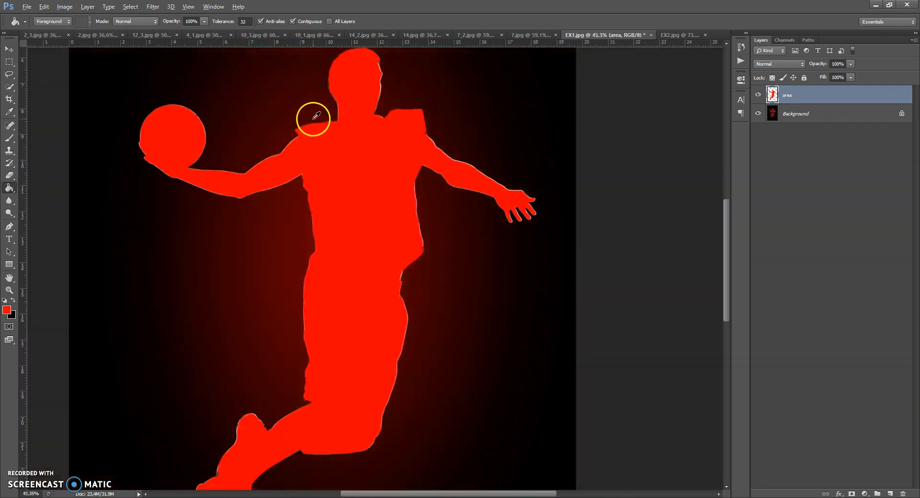
pyautogui.scroll(-2, 317, 116)
# Run the Water Photoshop Action from its beginning to the painting pause and dismiss its message.
pyautogui.click(9, 48)
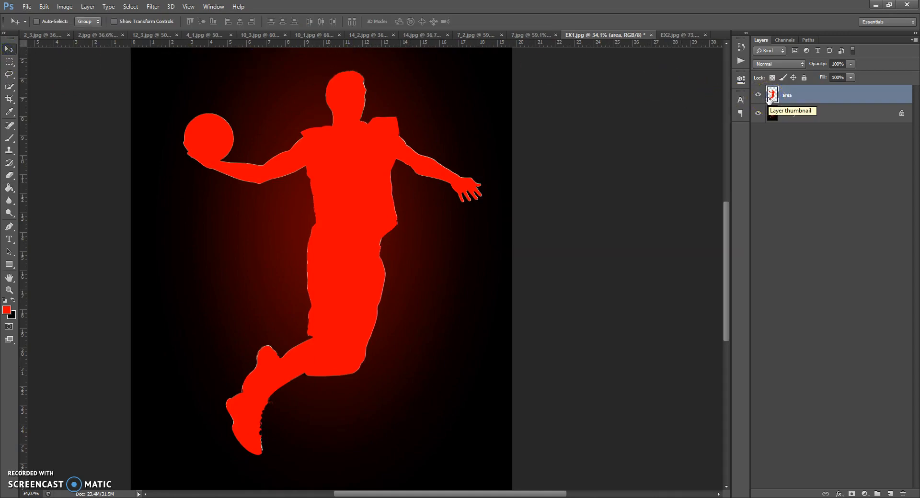
pyautogui.click(214, 7)
pyautogui.click(220, 63)
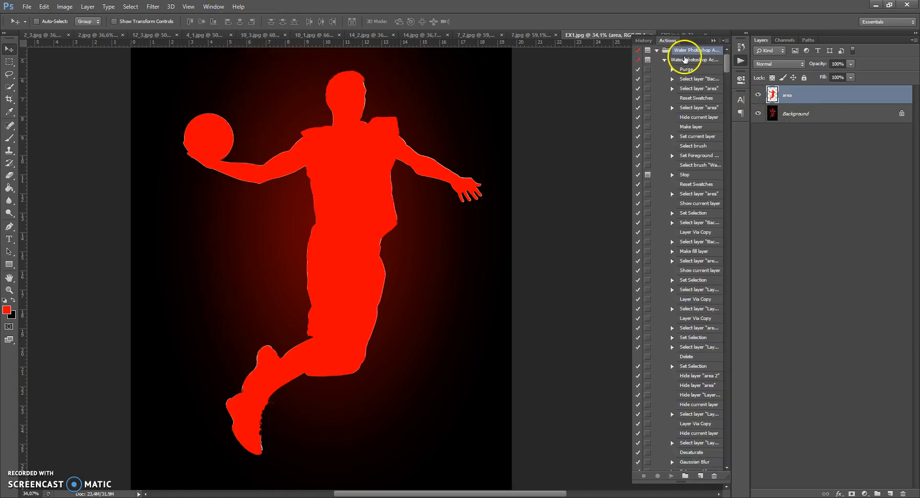
pyautogui.click(664, 61)
pyautogui.click(665, 60)
pyautogui.click(683, 61)
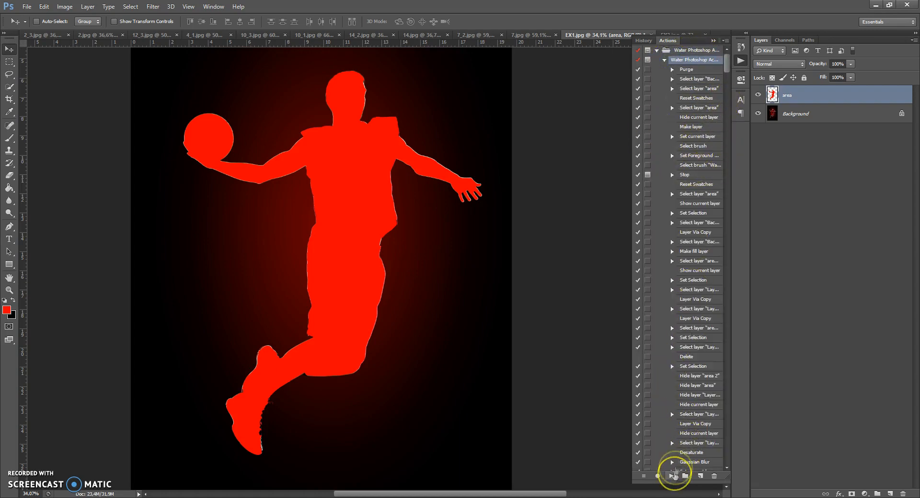
pyautogui.click(671, 475)
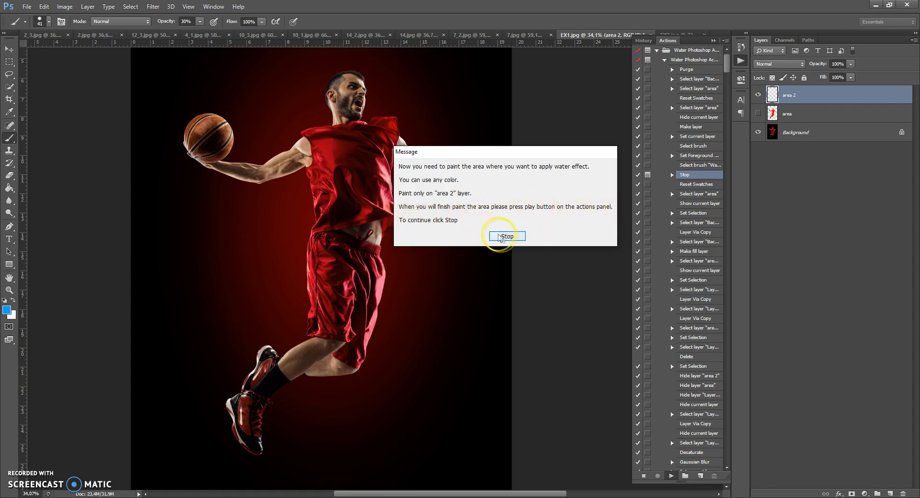
pyautogui.click(506, 237)
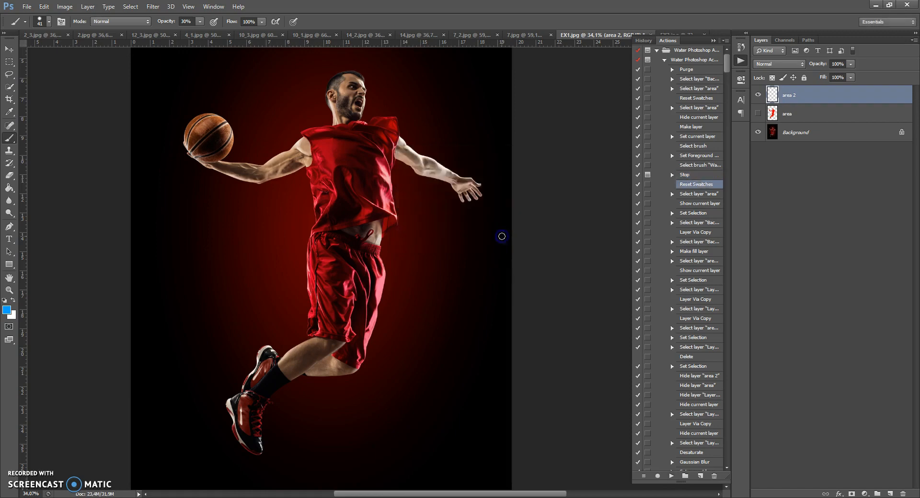
# Set up the Brush tool with 100% opacity and 100% flow for painting on the "area 2" layer.
pyautogui.scroll(3, 342, 170)
pyautogui.scroll(4, 340, 172)
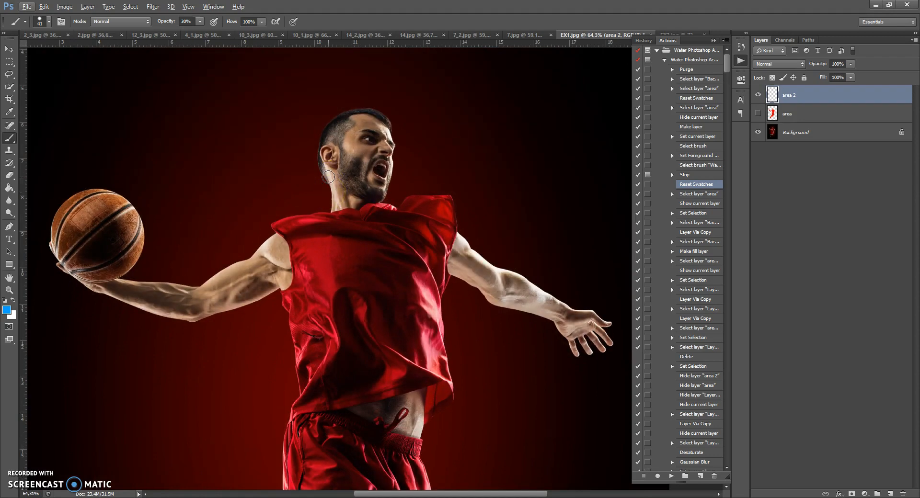
pyautogui.rightClick(11, 139)
pyautogui.click(41, 138)
pyautogui.scroll(3, 310, 176)
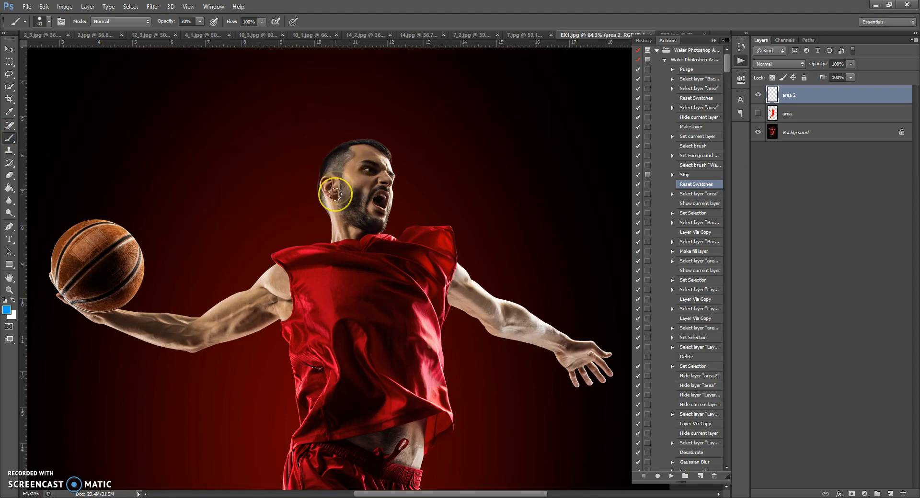
pyautogui.click(200, 22)
pyautogui.click(262, 22)
pyautogui.click(264, 35)
pyautogui.click(190, 22)
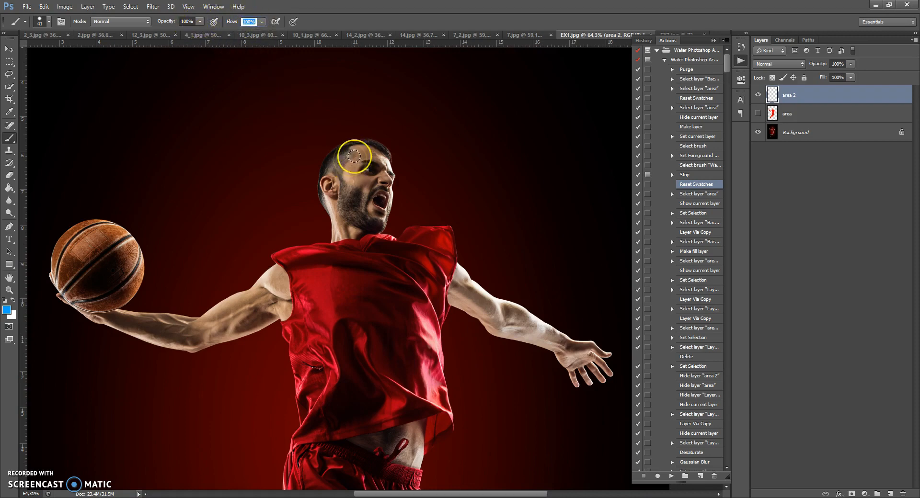
# Paint blue over the player's whole head and neck on "area 2", enlarging the brush to 80 px to fill the middle.
pyautogui.moveTo(349, 151)
pyautogui.mouseDown()
pyautogui.moveTo(330, 158)
pyautogui.moveTo(309, 194)
pyautogui.moveTo(333, 223)
pyautogui.mouseUp()
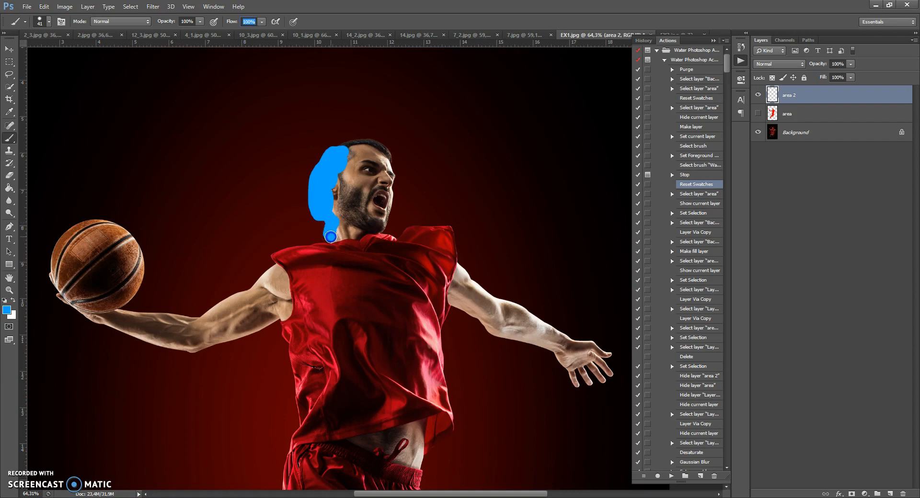
pyautogui.moveTo(387, 214)
pyautogui.mouseDown()
pyautogui.moveTo(396, 191)
pyautogui.moveTo(377, 146)
pyautogui.mouseUp()
pyautogui.rightClick(390, 160)
pyautogui.moveTo(413, 170); pyautogui.dragTo(418, 172)
pyautogui.moveTo(359, 139)
pyautogui.mouseDown()
pyautogui.moveTo(334, 185)
pyautogui.moveTo(361, 183)
pyautogui.moveTo(356, 222)
pyautogui.moveTo(374, 172)
pyautogui.mouseUp()
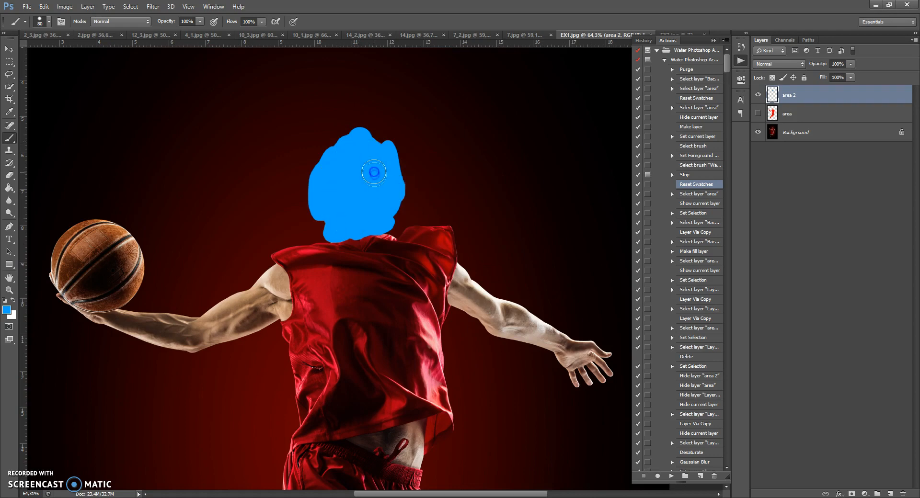
# Paint blue over both arms and hands on "area 2" with the 80 px brush, leaving most of the ball unpainted.
pyautogui.moveTo(270, 275); pyautogui.dragTo(273, 279)
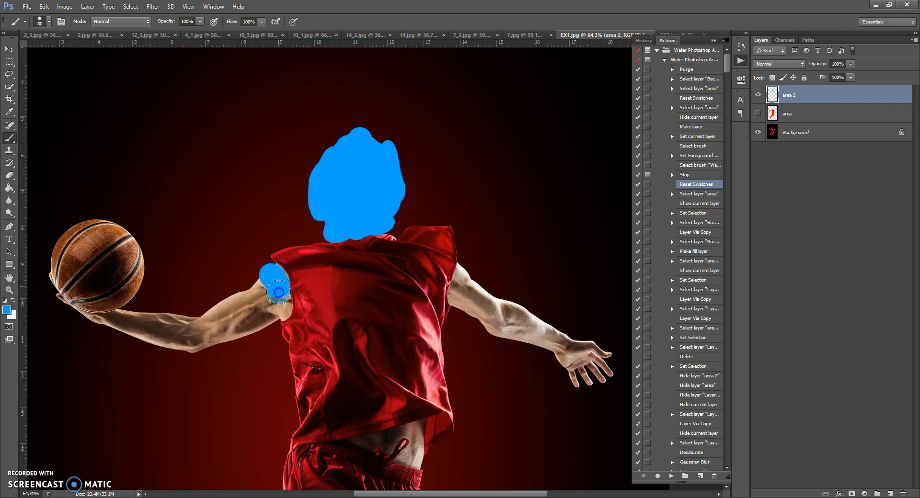
pyautogui.moveTo(272, 317)
pyautogui.mouseDown()
pyautogui.moveTo(252, 296)
pyautogui.moveTo(177, 328)
pyautogui.moveTo(90, 323)
pyautogui.moveTo(57, 306)
pyautogui.moveTo(40, 275)
pyautogui.moveTo(66, 324)
pyautogui.moveTo(205, 347)
pyautogui.moveTo(221, 339)
pyautogui.moveTo(196, 319)
pyautogui.mouseUp()
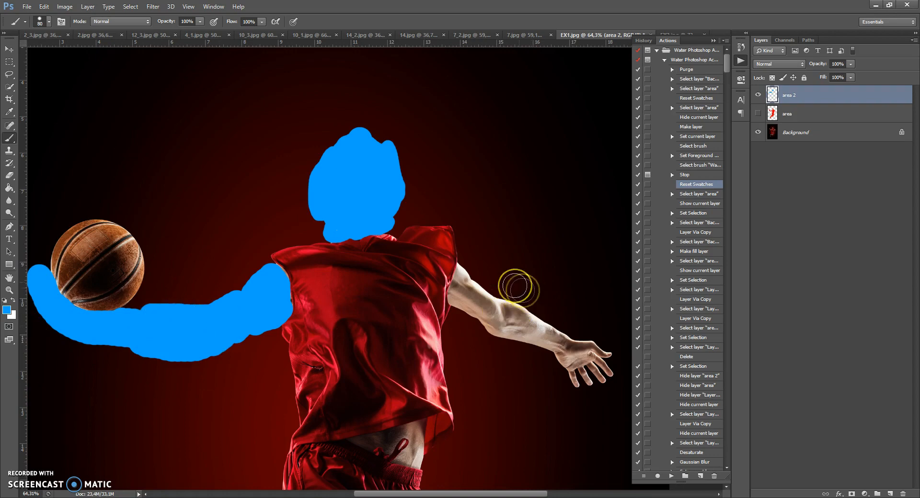
pyautogui.moveTo(470, 265)
pyautogui.mouseDown()
pyautogui.moveTo(462, 303)
pyautogui.moveTo(489, 303)
pyautogui.moveTo(500, 325)
pyautogui.moveTo(474, 300)
pyautogui.moveTo(530, 316)
pyautogui.moveTo(603, 359)
pyautogui.moveTo(598, 388)
pyautogui.moveTo(583, 357)
pyautogui.moveTo(571, 376)
pyautogui.mouseUp()
# Paint over the bare waist between the jersey and shorts with a 37 px brush.
pyautogui.scroll(-5, 380, 382)
pyautogui.rightClick(460, 330)
pyautogui.moveTo(484, 349); pyautogui.dragTo(488, 349)
pyautogui.moveTo(354, 319); pyautogui.dragTo(373, 317)
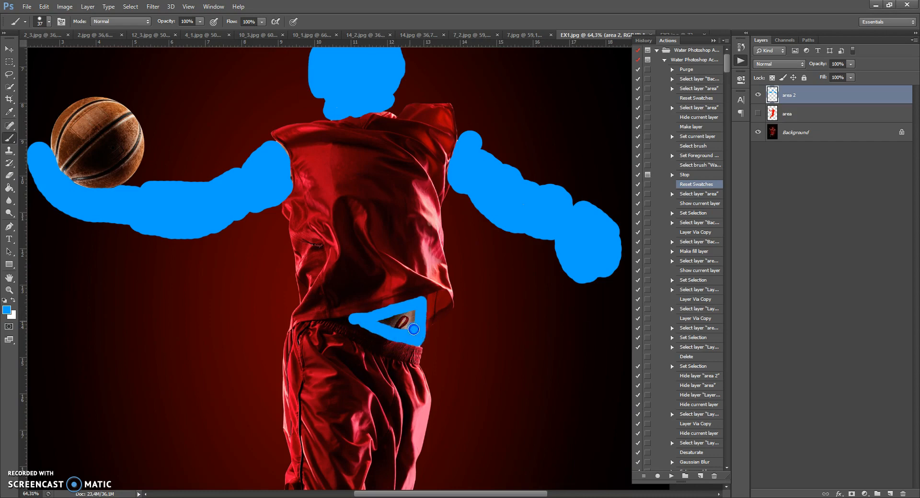
# Paint over the bare legs and both shoes, outlining them with a 64 px brush and filling the inside with a 114 px brush.
pyautogui.scroll(-10, 392, 320)
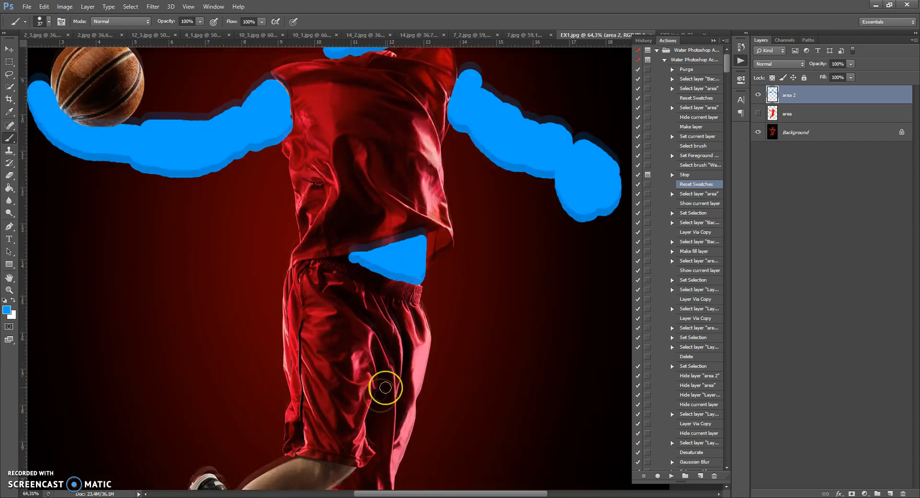
pyautogui.rightClick(277, 265)
pyautogui.moveTo(309, 287); pyautogui.dragTo(316, 288)
pyautogui.moveTo(297, 214)
pyautogui.mouseDown()
pyautogui.moveTo(338, 221)
pyautogui.moveTo(309, 238)
pyautogui.mouseUp()
pyautogui.moveTo(369, 274)
pyautogui.mouseDown()
pyautogui.moveTo(246, 291)
pyautogui.moveTo(200, 351)
pyautogui.moveTo(201, 422)
pyautogui.moveTo(167, 418)
pyautogui.moveTo(141, 387)
pyautogui.moveTo(129, 332)
pyautogui.moveTo(162, 296)
pyautogui.moveTo(188, 238)
pyautogui.moveTo(206, 224)
pyautogui.moveTo(245, 243)
pyautogui.moveTo(284, 218)
pyautogui.moveTo(322, 264)
pyautogui.mouseUp()
pyautogui.moveTo(307, 226)
pyautogui.mouseDown()
pyautogui.moveTo(242, 267)
pyautogui.moveTo(273, 235)
pyautogui.moveTo(274, 257)
pyautogui.mouseUp()
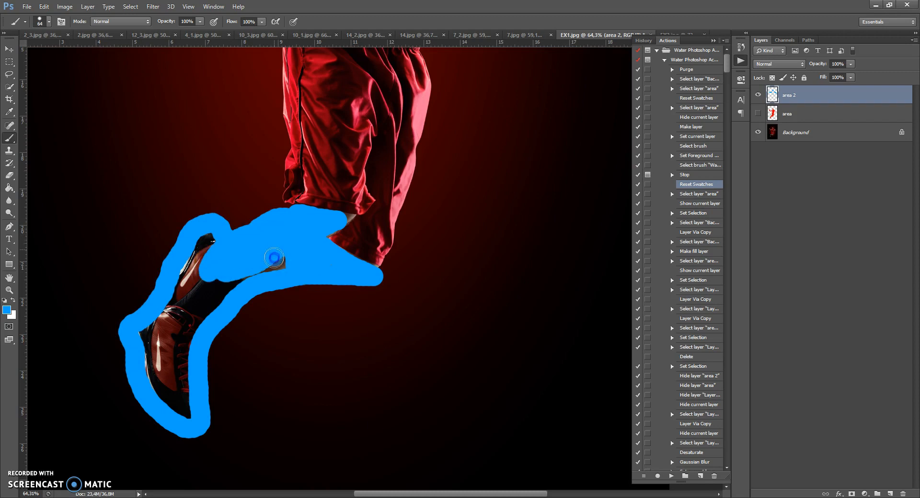
pyautogui.rightClick(201, 256)
pyautogui.moveTo(249, 293); pyautogui.dragTo(269, 298)
pyautogui.moveTo(210, 253)
pyautogui.mouseDown()
pyautogui.moveTo(186, 273)
pyautogui.moveTo(221, 276)
pyautogui.moveTo(227, 294)
pyautogui.moveTo(189, 341)
pyautogui.moveTo(158, 329)
pyautogui.moveTo(184, 356)
pyautogui.moveTo(191, 416)
pyautogui.mouseUp()
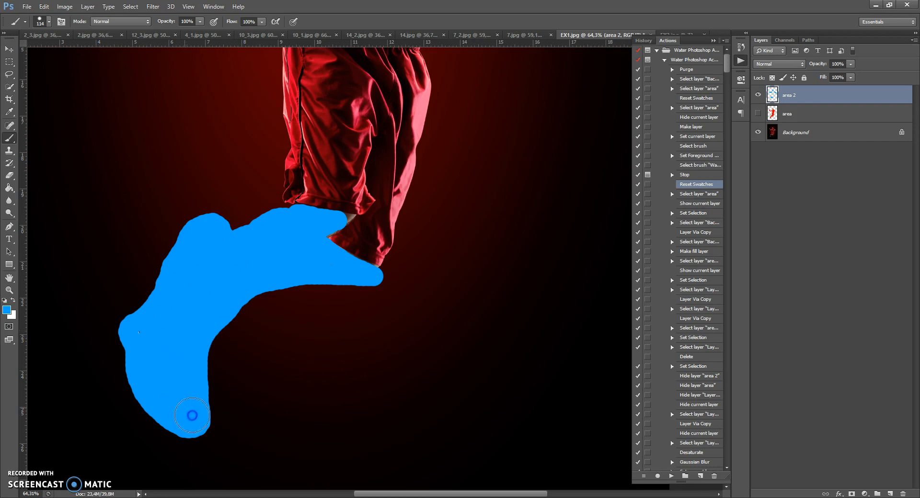
# Paint the small patch of skin left beneath the shorts' hem with an 11 px brush.
pyautogui.rightClick(367, 247)
pyautogui.moveTo(390, 267); pyautogui.dragTo(386, 270)
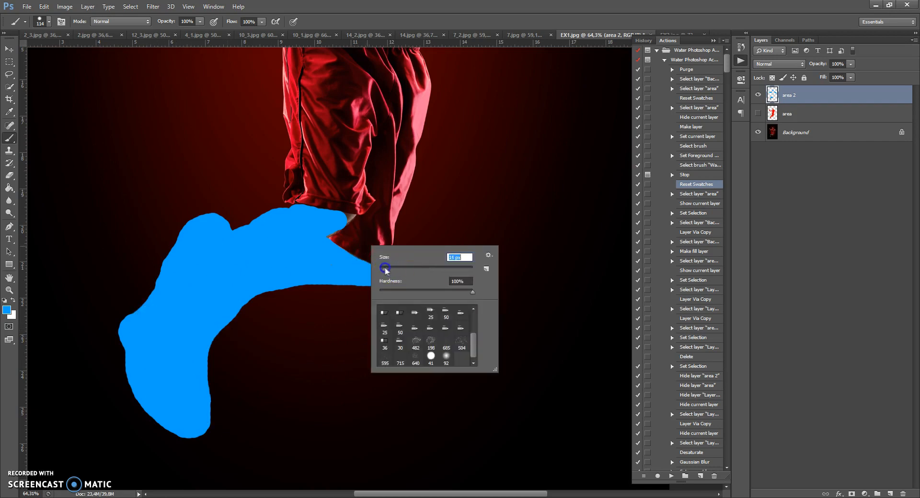
pyautogui.click(345, 215)
pyautogui.moveTo(345, 215); pyautogui.dragTo(353, 216)
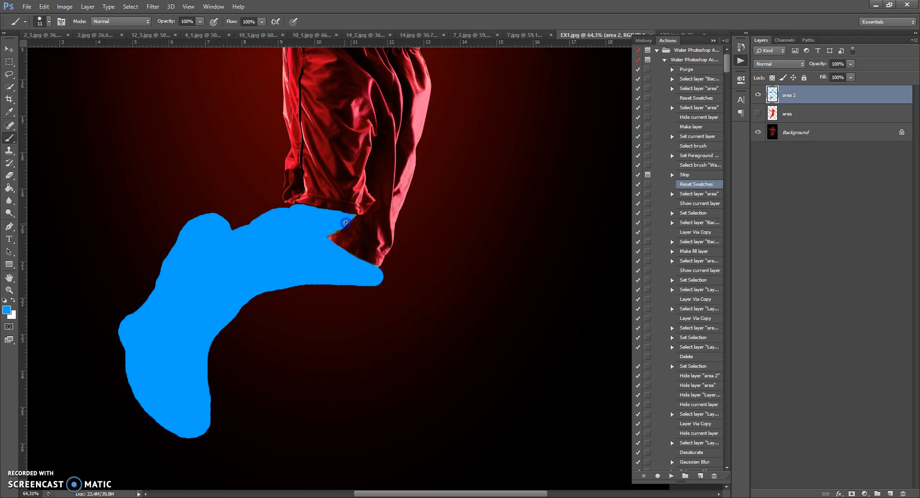
# Resume the Water Photoshop Action from its Reset Swatches step to generate the water effect, and collapse the action list.
pyautogui.scroll(-4, 346, 221)
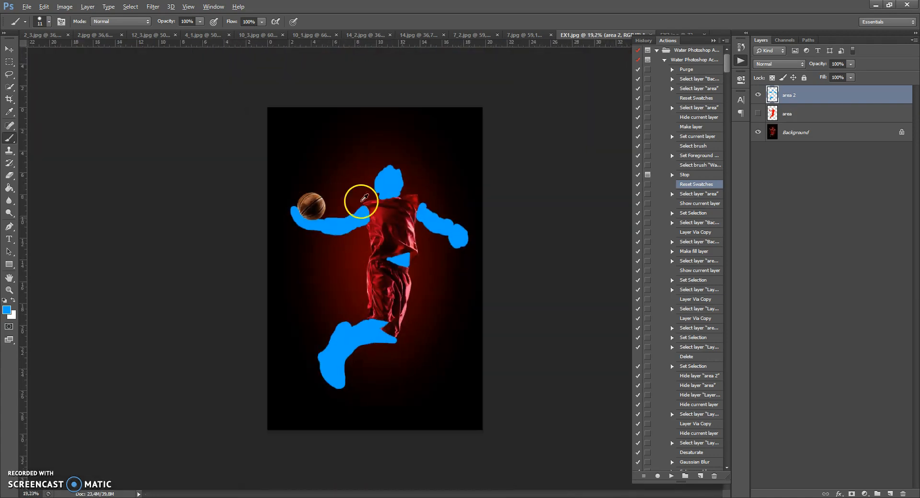
pyautogui.scroll(2, 435, 251)
pyautogui.scroll(-1, 464, 271)
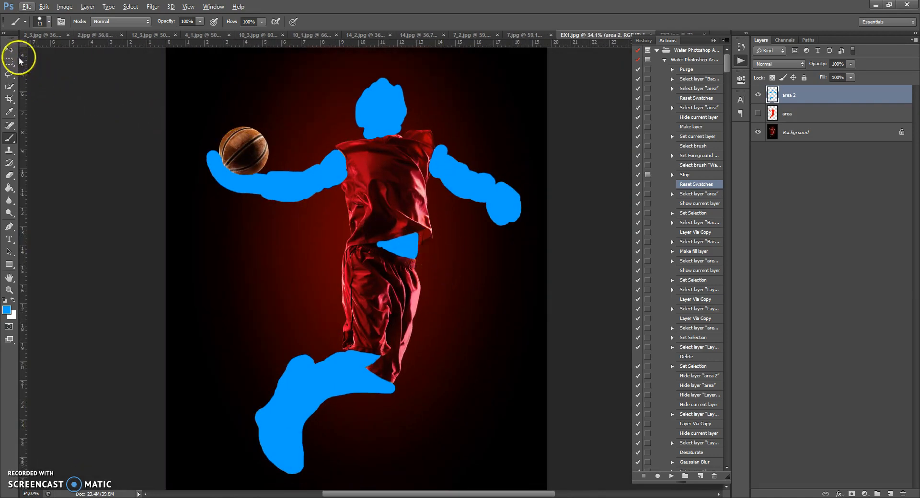
pyautogui.click(8, 48)
pyautogui.press('alt')
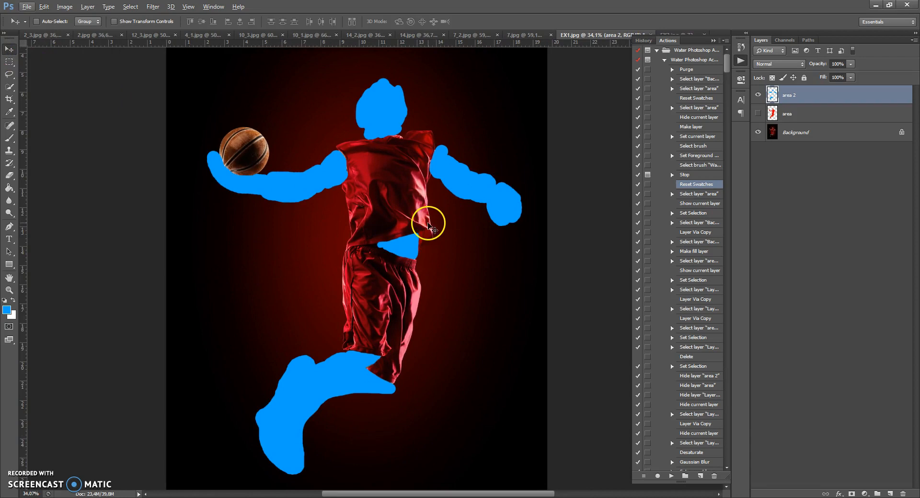
pyautogui.scroll(-1, 432, 225)
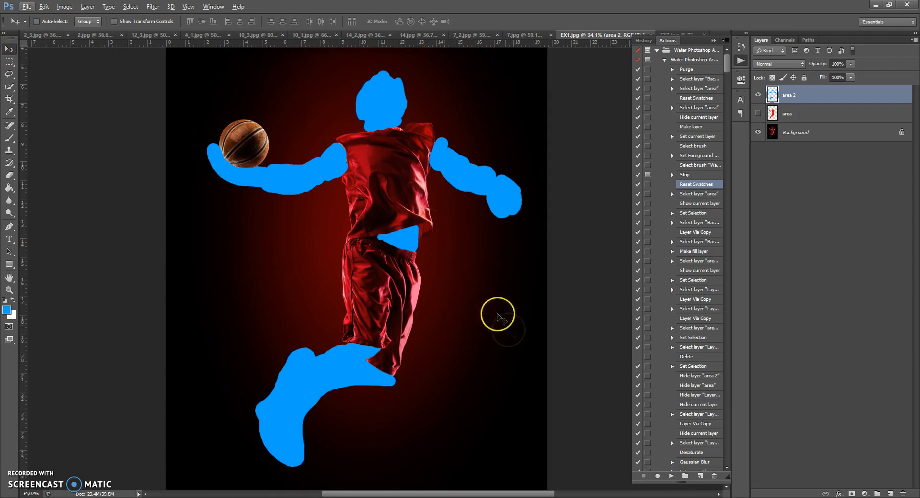
pyautogui.click(671, 477)
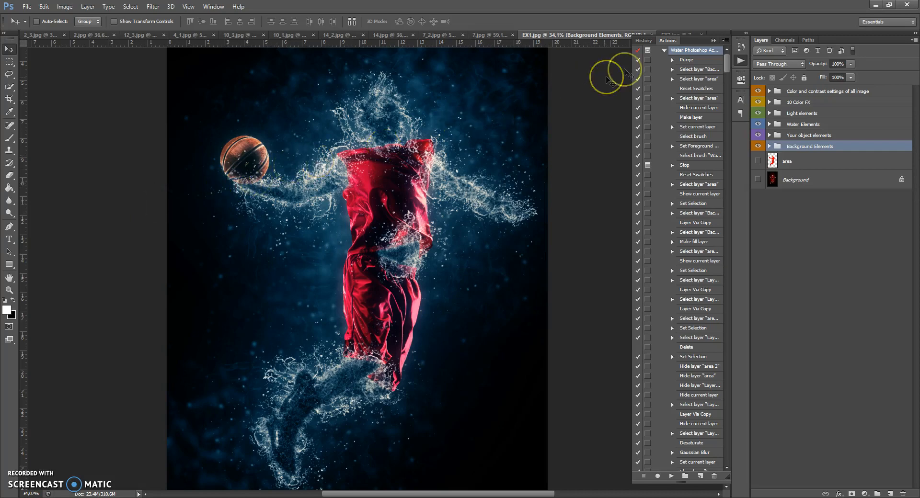
pyautogui.click(712, 41)
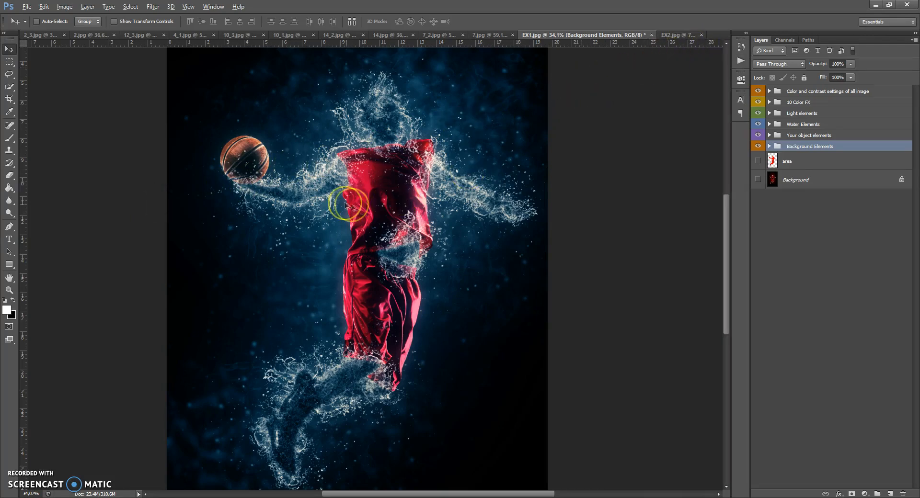
# Examine the generated water effect up close and as a whole, and go through the layer groups from Background Elements up to Color and contrast settings.
pyautogui.scroll(5, 386, 120)
pyautogui.scroll(-5, 386, 120)
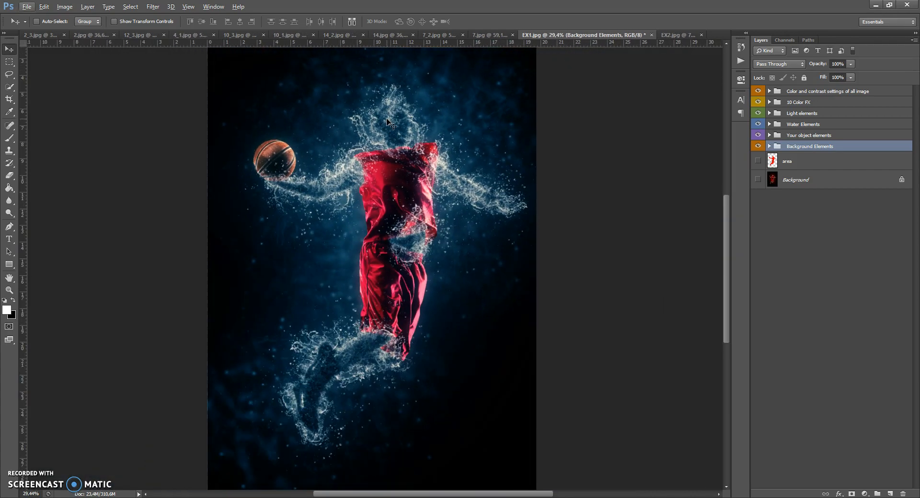
pyautogui.scroll(1, 387, 120)
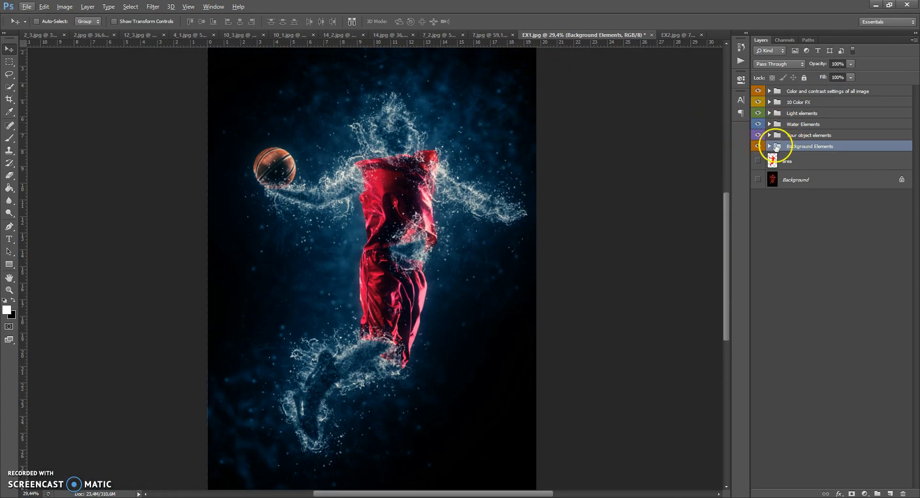
pyautogui.click(776, 135)
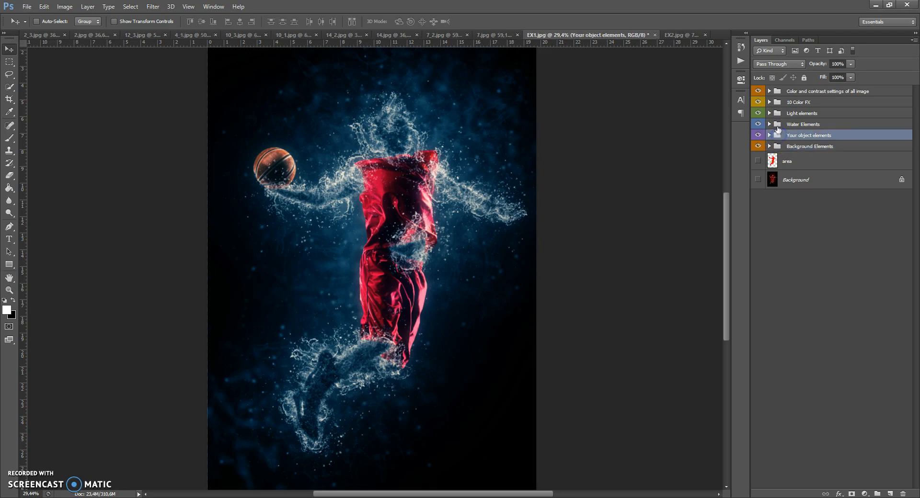
pyautogui.click(777, 125)
pyautogui.click(778, 114)
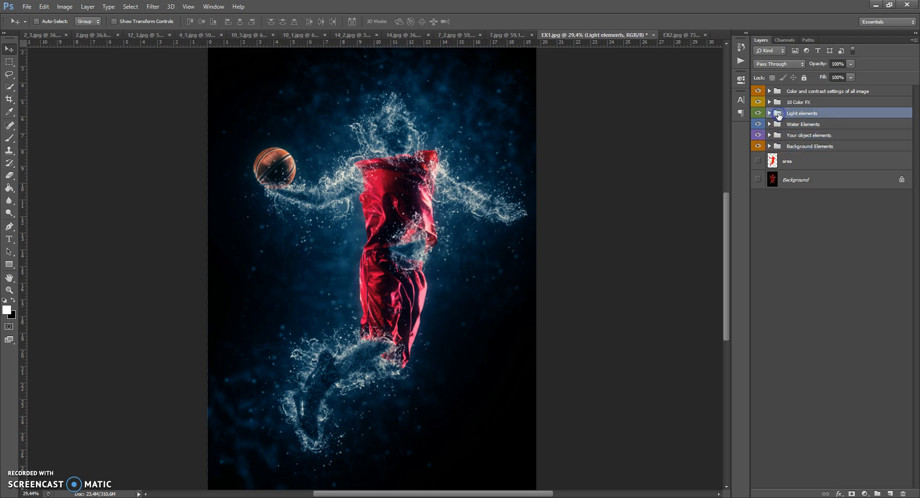
pyautogui.click(777, 103)
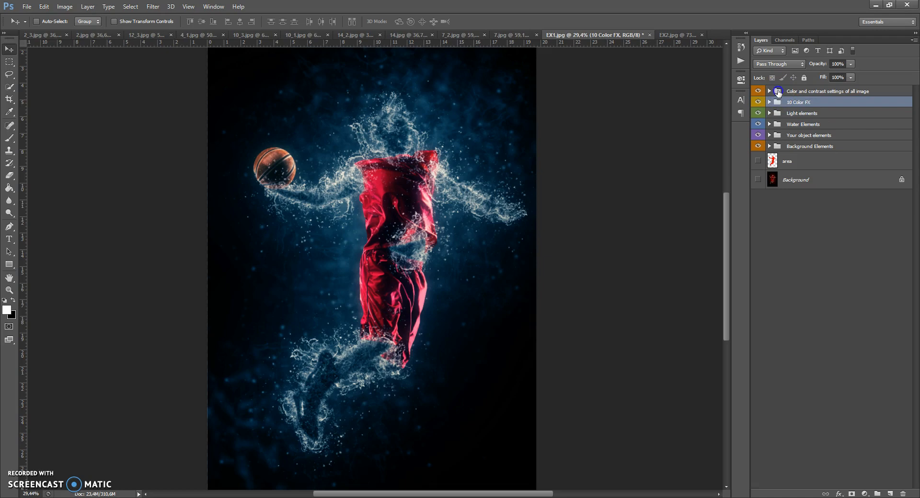
pyautogui.click(778, 92)
pyautogui.click(773, 146)
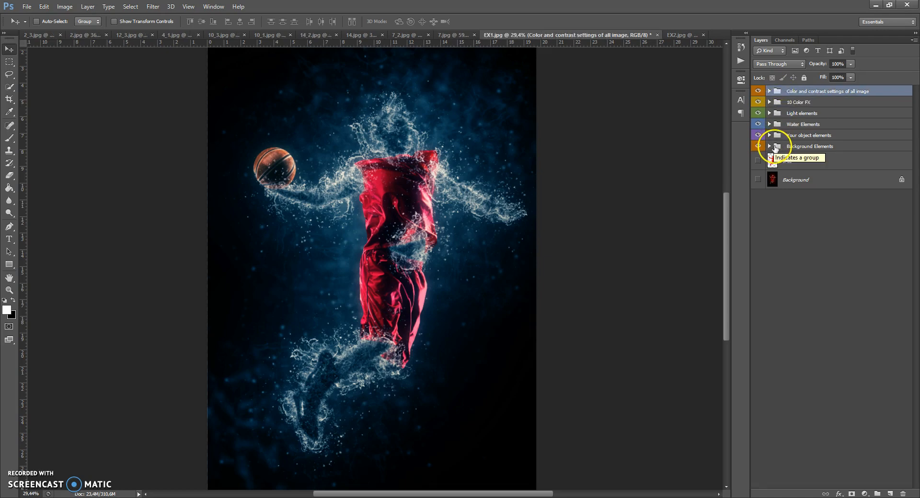
# Try other colours, including dark grey 272727, for the Change background color layer in the Background Elements group.
pyautogui.click(770, 146)
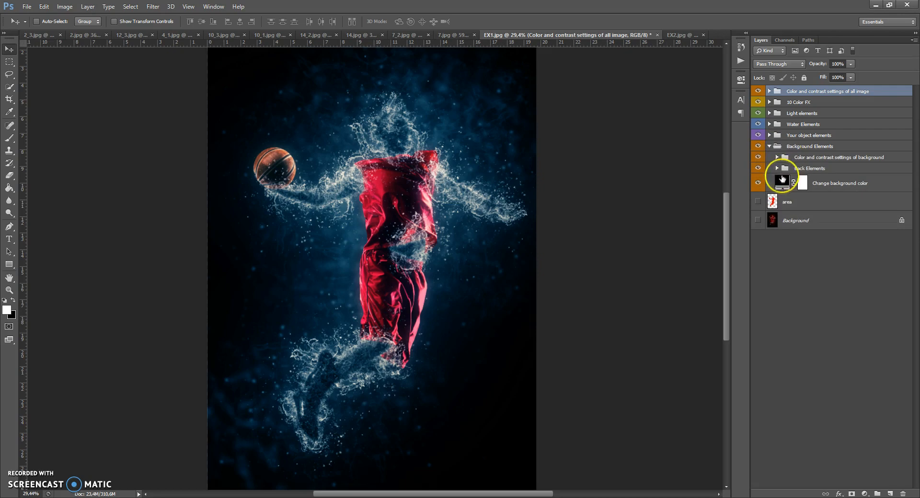
pyautogui.doubleClick(782, 182)
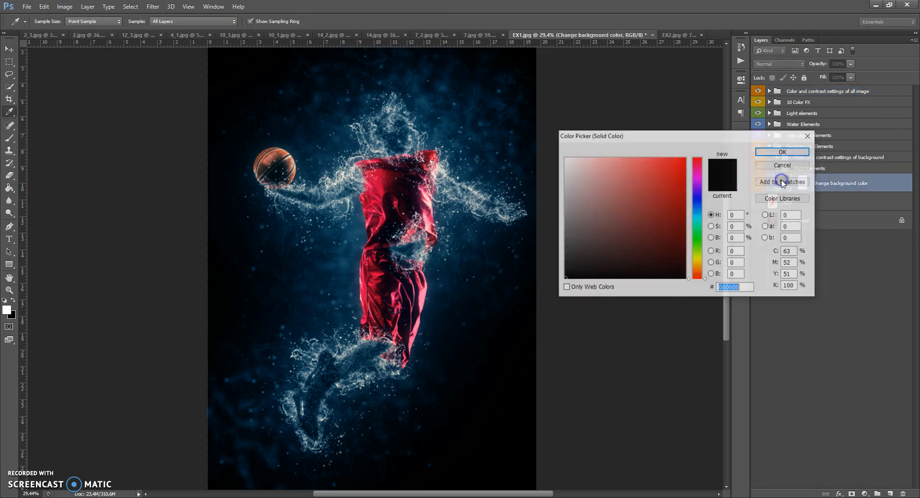
pyautogui.click(697, 216)
pyautogui.moveTo(670, 240); pyautogui.dragTo(698, 167)
pyautogui.moveTo(698, 230); pyautogui.dragTo(697, 275)
pyautogui.moveTo(595, 265)
pyautogui.mouseDown()
pyautogui.moveTo(550, 259)
pyautogui.moveTo(596, 255)
pyautogui.moveTo(554, 242)
pyautogui.moveTo(558, 261)
pyautogui.mouseUp()
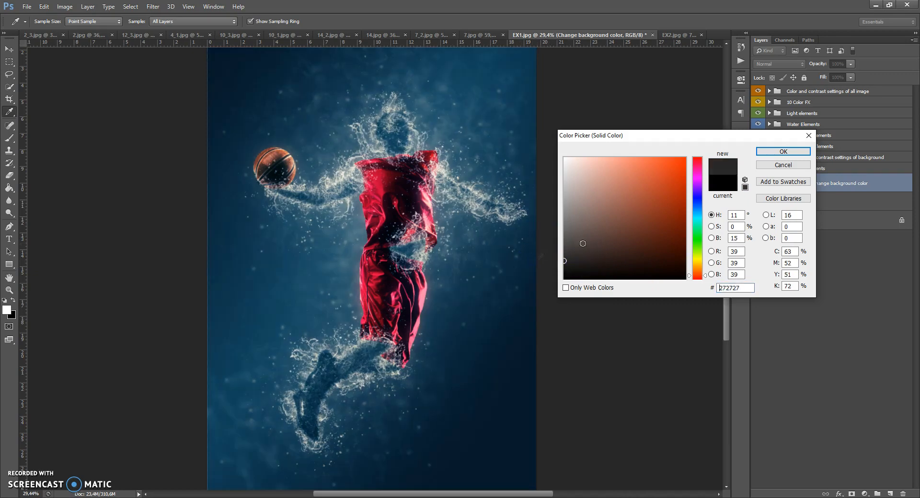
pyautogui.click(776, 166)
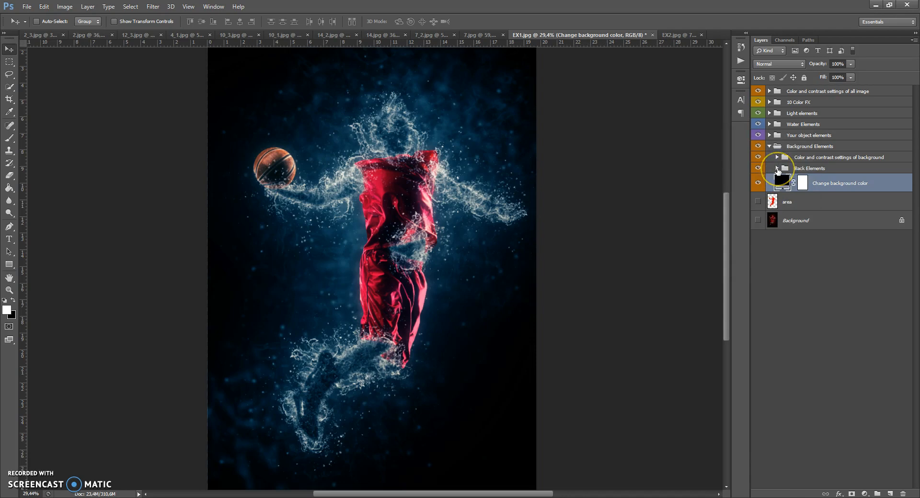
# Expand the Back Elements group and compare the image with and without the Back Light and Aqua Back 1 layers.
pyautogui.click(777, 168)
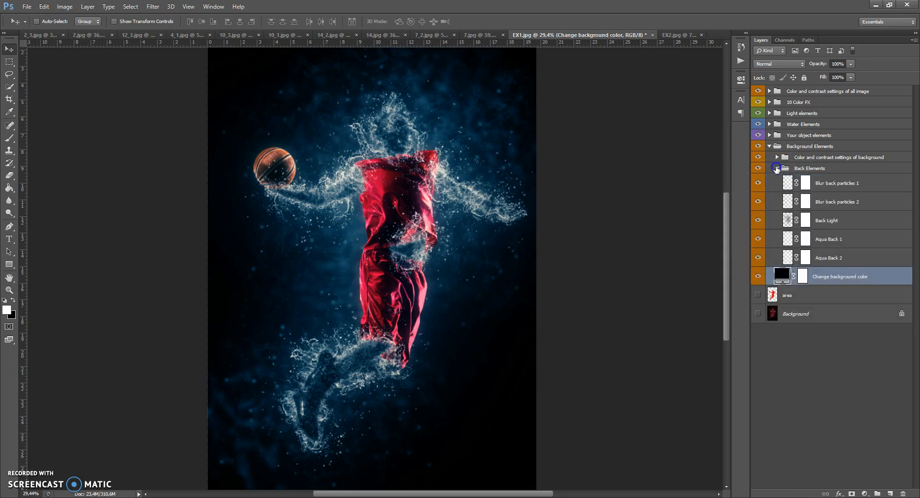
pyautogui.click(817, 168)
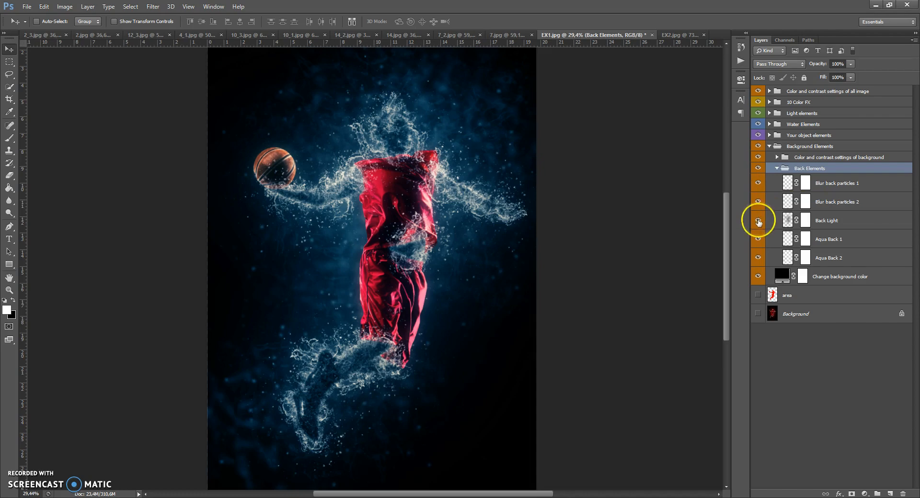
pyautogui.click(758, 220)
pyautogui.click(758, 220)
pyautogui.click(758, 239)
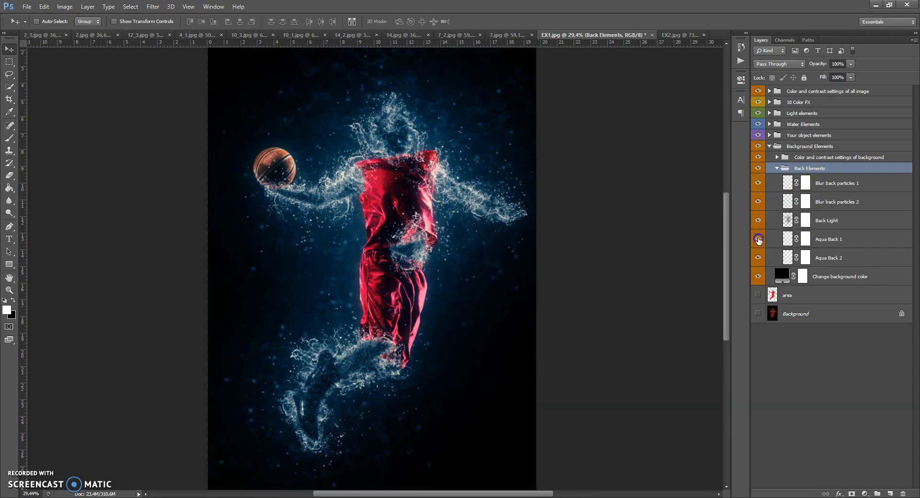
pyautogui.click(757, 239)
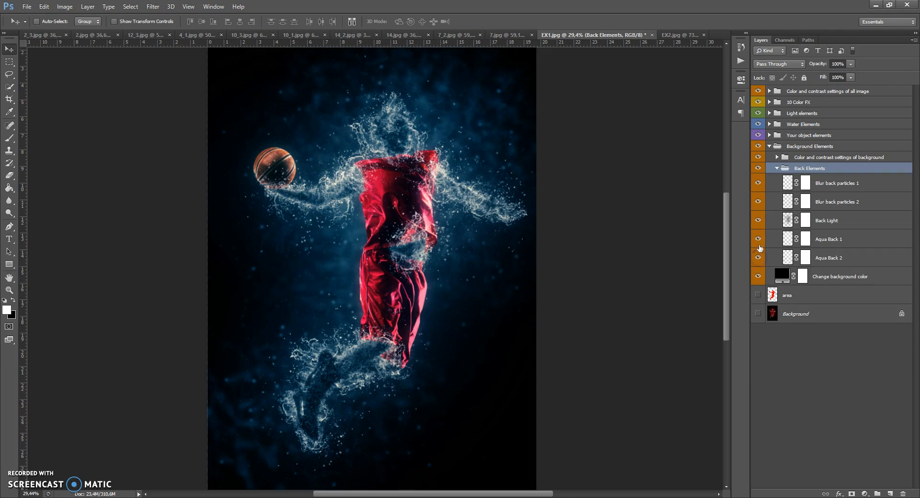
# Hide part of the Aqua Back 1 texture beside the player's head by painting its mask black with a 160 px brush, and compare the result.
pyautogui.scroll(3, 390, 67)
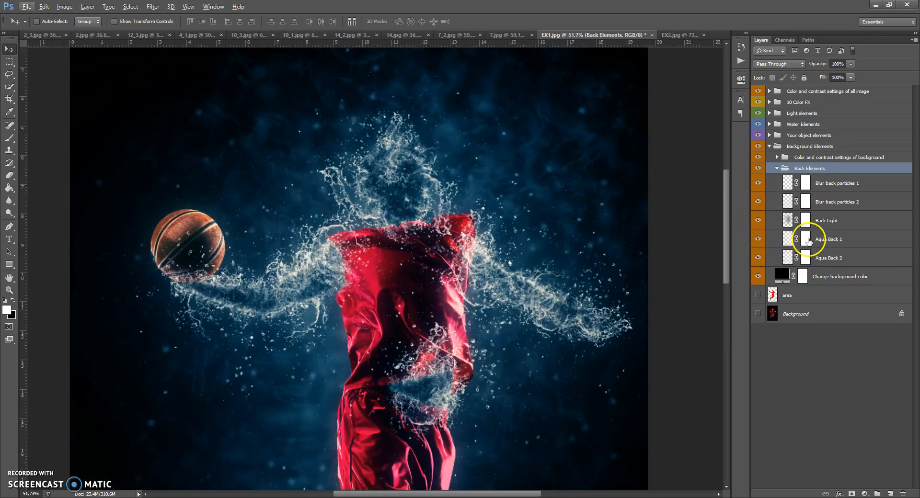
pyautogui.click(806, 239)
pyautogui.click(9, 138)
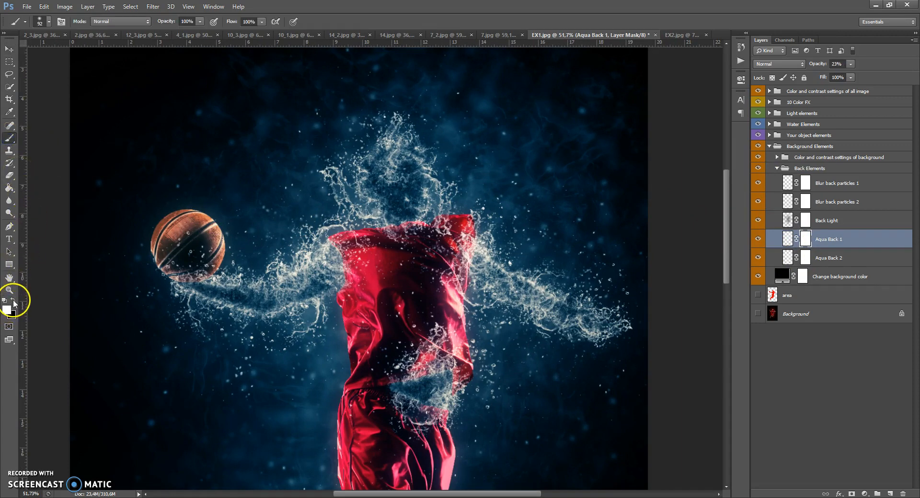
pyautogui.rightClick(383, 193)
pyautogui.click(453, 217)
pyautogui.click(439, 140)
pyautogui.moveTo(439, 140)
pyautogui.mouseDown()
pyautogui.moveTo(517, 115)
pyautogui.moveTo(584, 132)
pyautogui.moveTo(558, 240)
pyautogui.moveTo(412, 77)
pyautogui.moveTo(525, 129)
pyautogui.moveTo(529, 278)
pyautogui.mouseUp()
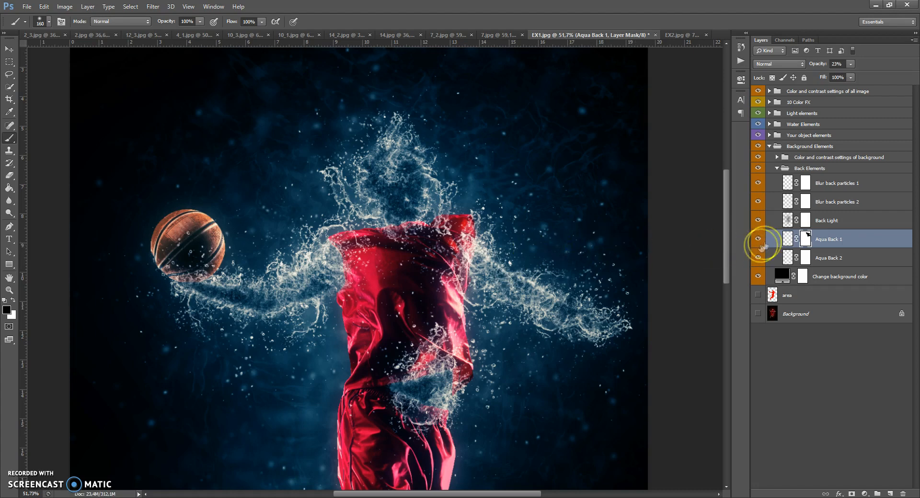
pyautogui.click(758, 240)
pyautogui.click(758, 240)
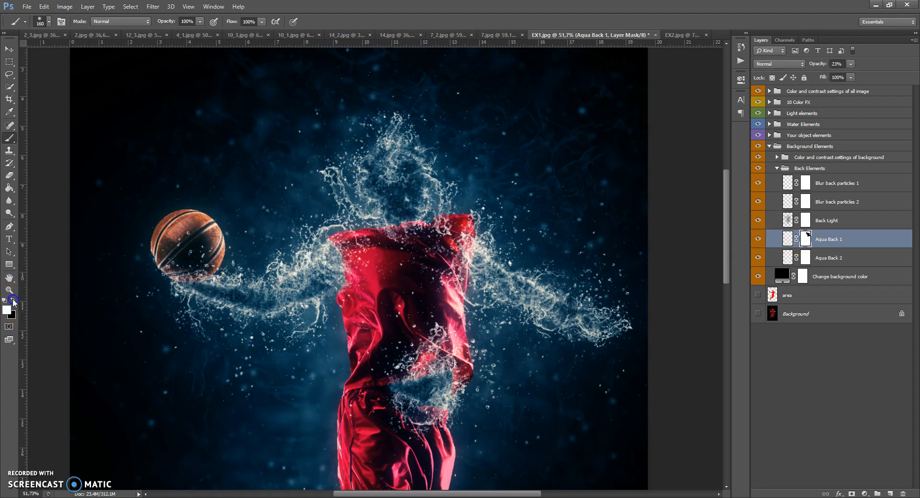
# Restore the hidden Aqua Back 1 texture beside the head by painting its mask white with a 246 px brush.
pyautogui.rightClick(498, 131)
pyautogui.moveTo(566, 153); pyautogui.dragTo(580, 154)
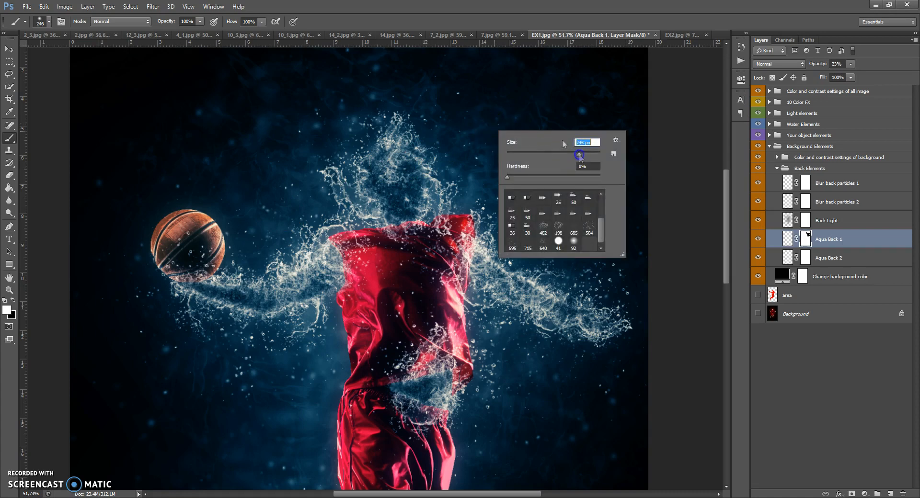
pyautogui.click(517, 106)
pyautogui.moveTo(535, 161)
pyautogui.mouseDown()
pyautogui.moveTo(352, 111)
pyautogui.moveTo(386, 101)
pyautogui.moveTo(548, 207)
pyautogui.moveTo(614, 269)
pyautogui.moveTo(546, 94)
pyautogui.moveTo(292, 85)
pyautogui.moveTo(463, 136)
pyautogui.moveTo(412, 190)
pyautogui.mouseUp()
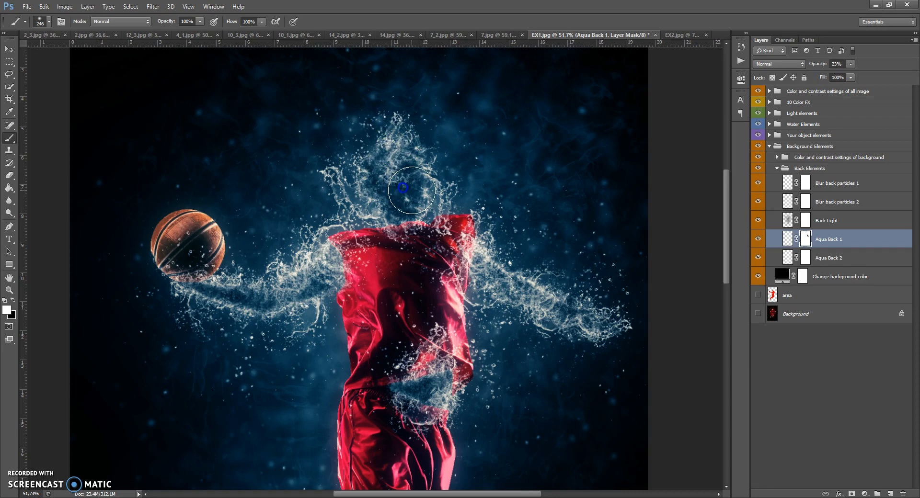
# Collapse Back Elements, expand Color and contrast settings of background, and show the Add Gradient to background layer.
pyautogui.scroll(-5, 383, 143)
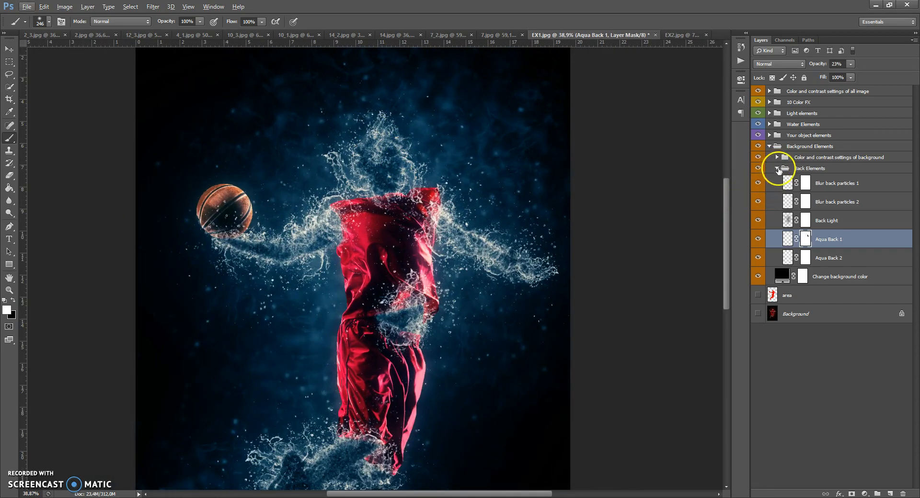
pyautogui.click(777, 169)
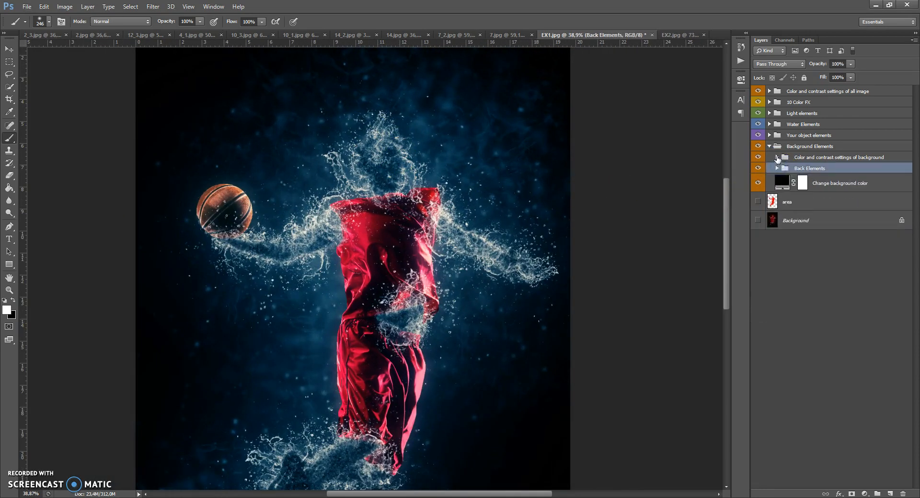
pyautogui.click(777, 157)
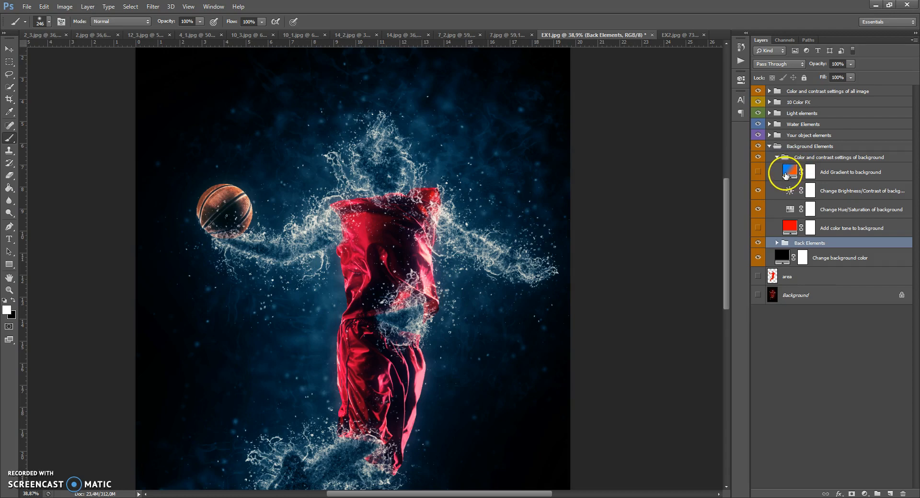
pyautogui.click(758, 173)
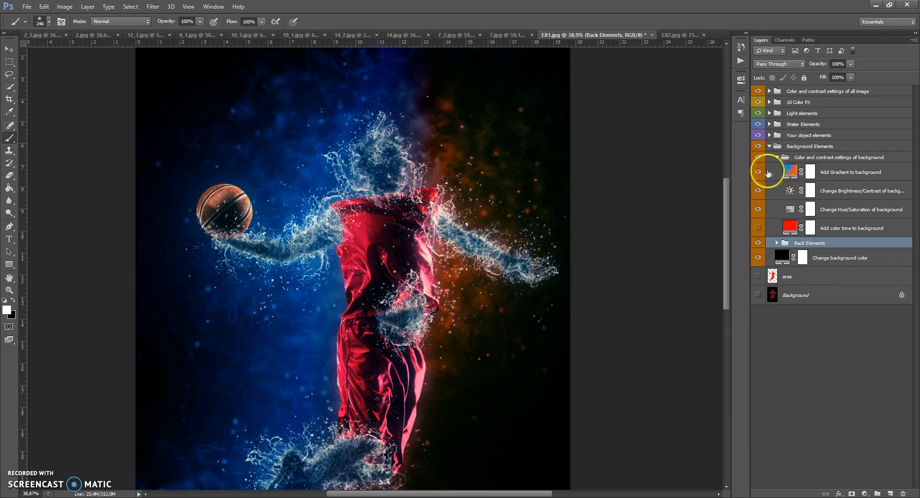
# Try purple 9600ff as the blue end stop of the Add Gradient to background layer's gradient.
pyautogui.doubleClick(789, 171)
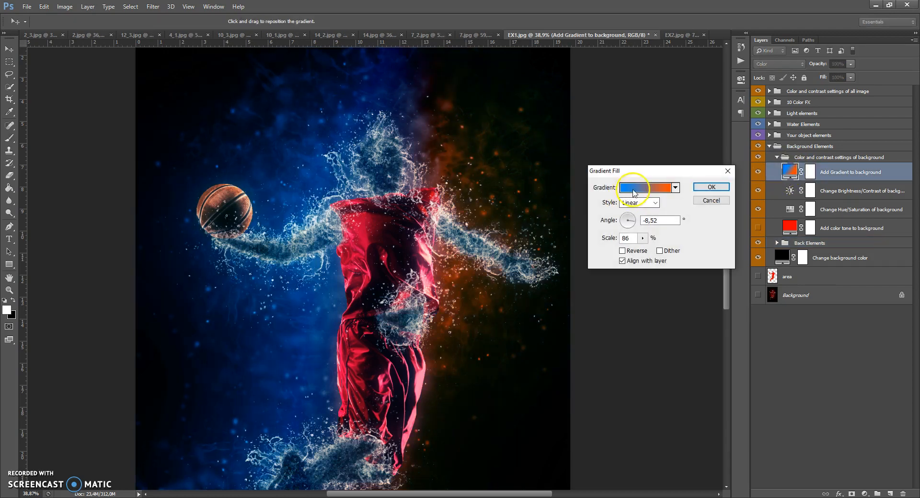
pyautogui.click(644, 191)
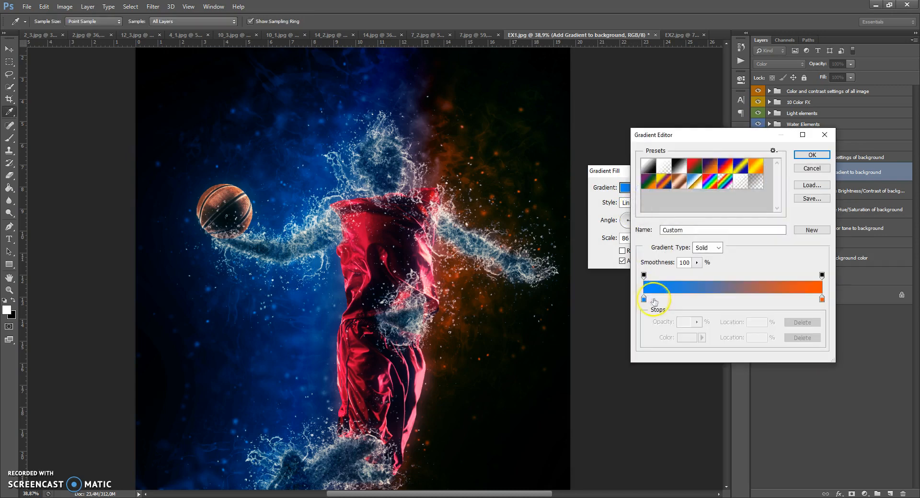
pyautogui.doubleClick(644, 300)
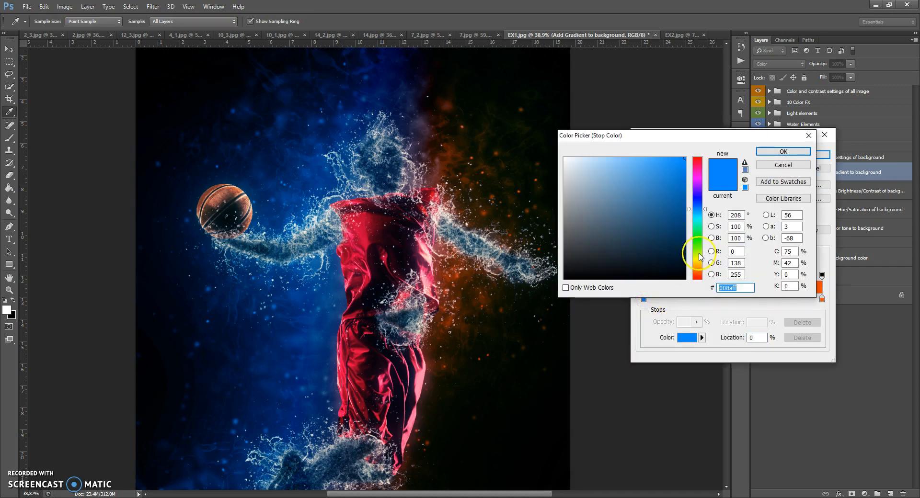
pyautogui.click(698, 253)
pyautogui.moveTo(697, 267); pyautogui.dragTo(693, 178)
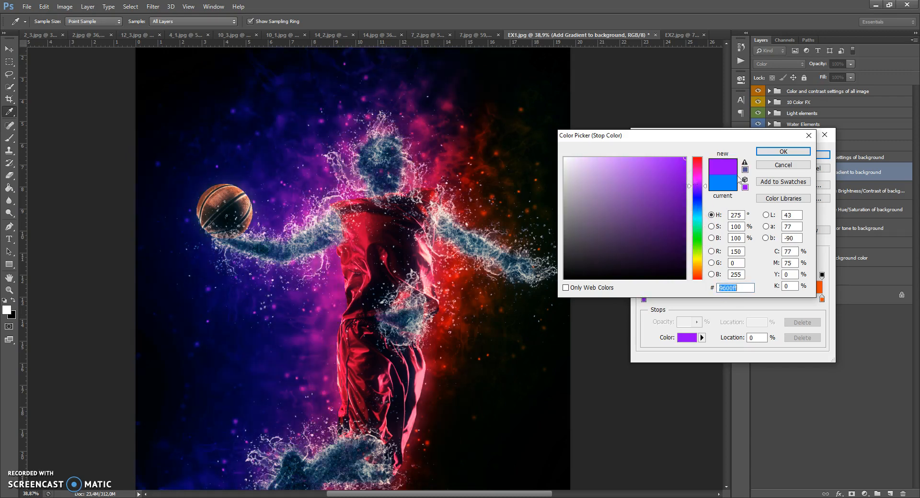
pyautogui.click(767, 165)
pyautogui.click(795, 170)
# Try a radial background gradient at angle -178,45° and scale 228%, repositioned toward the image's upper-left area, and hide the gradient layer.
pyautogui.click(654, 202)
pyautogui.click(647, 220)
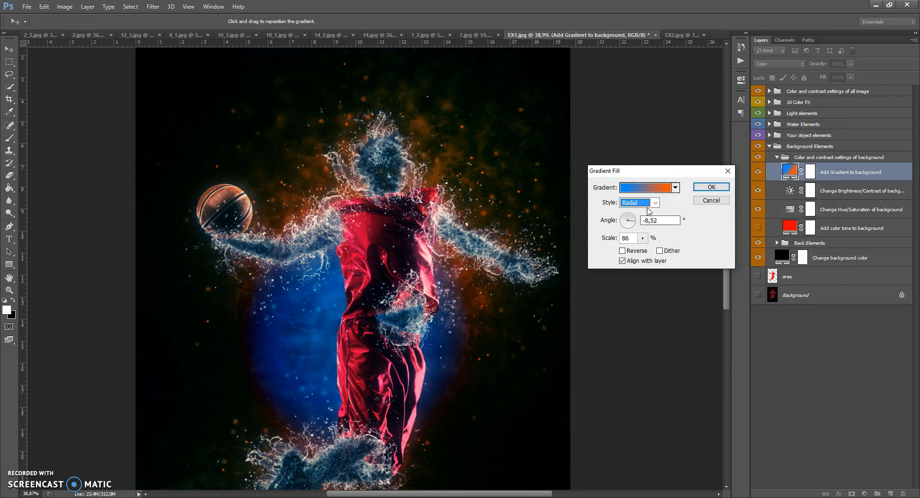
pyautogui.moveTo(625, 224); pyautogui.dragTo(649, 249)
pyautogui.click(643, 238)
pyautogui.click(375, 272)
pyautogui.moveTo(375, 272); pyautogui.dragTo(222, 207)
pyautogui.moveTo(145, 193); pyautogui.dragTo(127, 197)
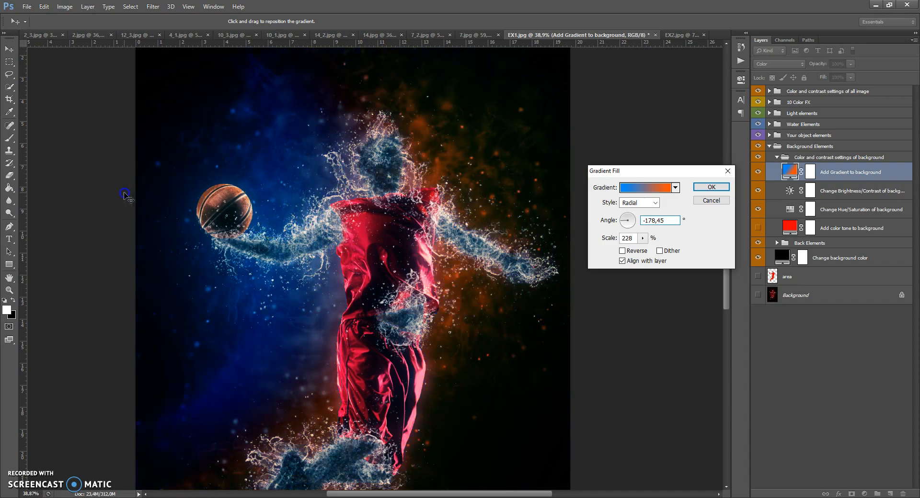
pyautogui.click(710, 201)
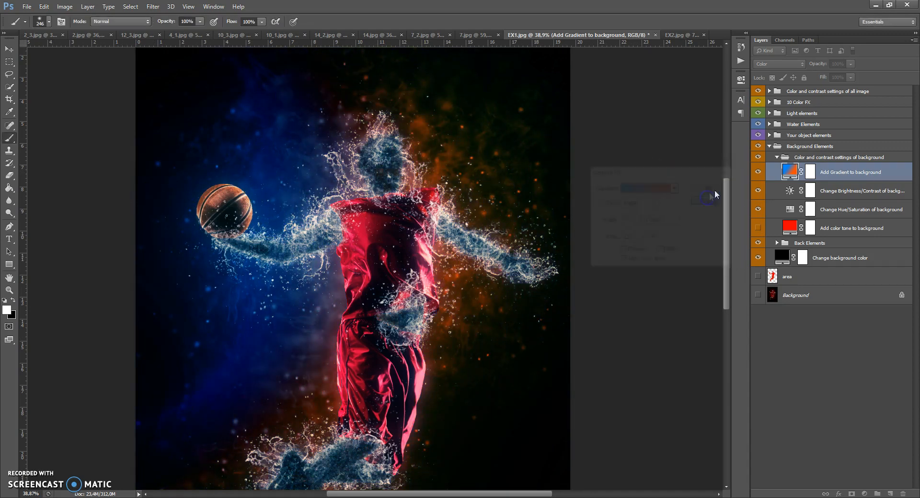
pyautogui.click(758, 172)
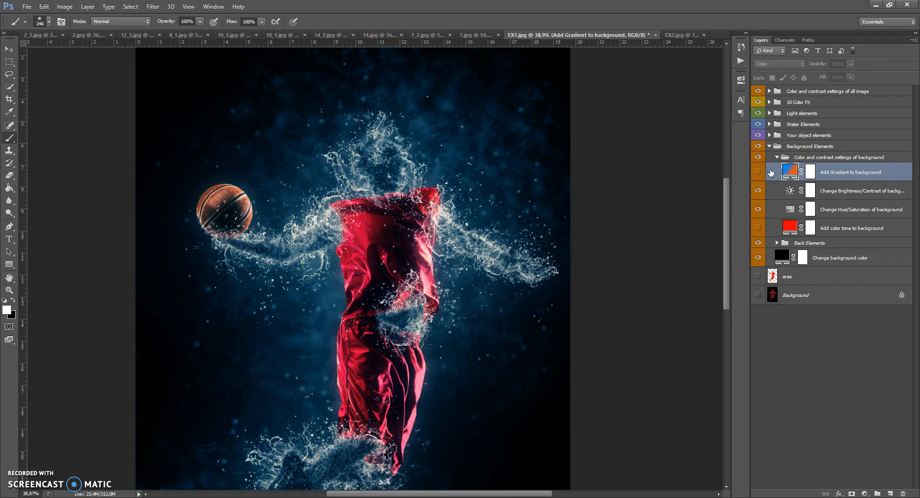
# Set both brightness and contrast to 2 on the Change Brightness/Contrast of background layer.
pyautogui.click(794, 189)
pyautogui.doubleClick(789, 191)
pyautogui.moveTo(667, 127); pyautogui.dragTo(661, 148)
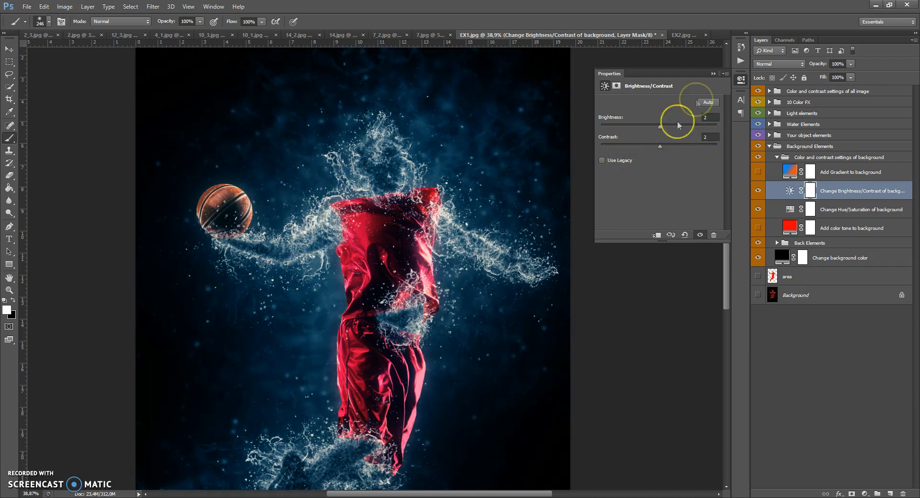
pyautogui.click(714, 74)
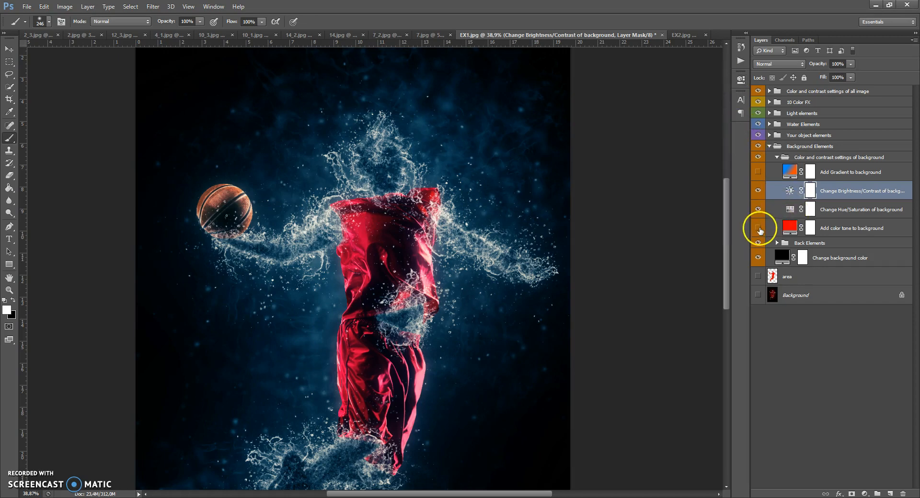
# Try magenta ff00f6 as the fill colour of the Add color tone to background layer.
pyautogui.doubleClick(788, 229)
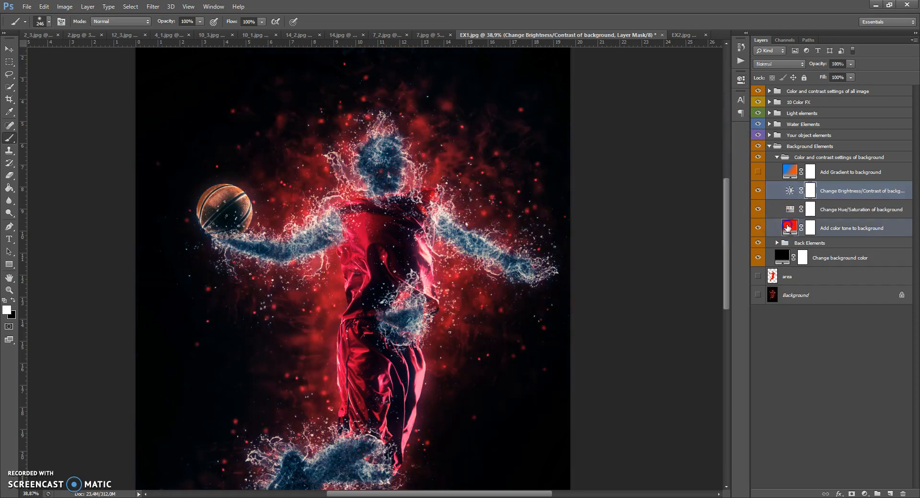
pyautogui.moveTo(696, 225)
pyautogui.mouseDown()
pyautogui.moveTo(696, 270)
pyautogui.moveTo(696, 239)
pyautogui.mouseUp()
pyautogui.moveTo(697, 194); pyautogui.dragTo(698, 180)
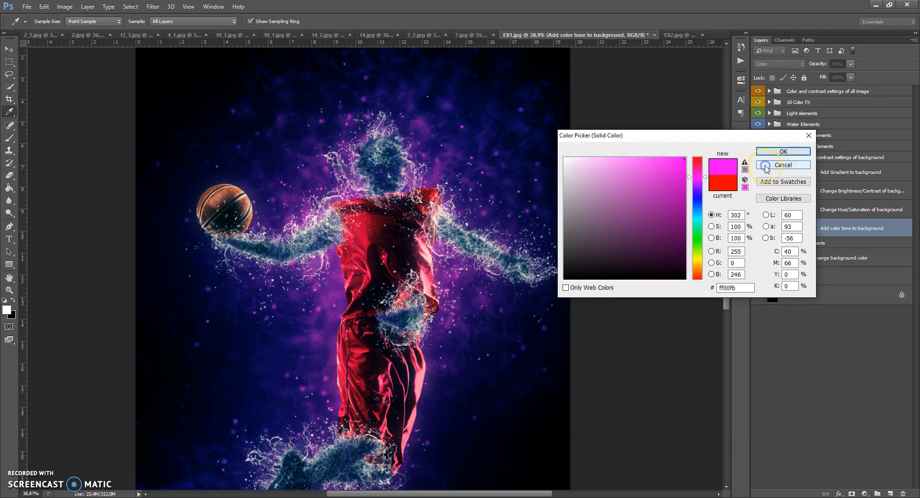
pyautogui.click(767, 168)
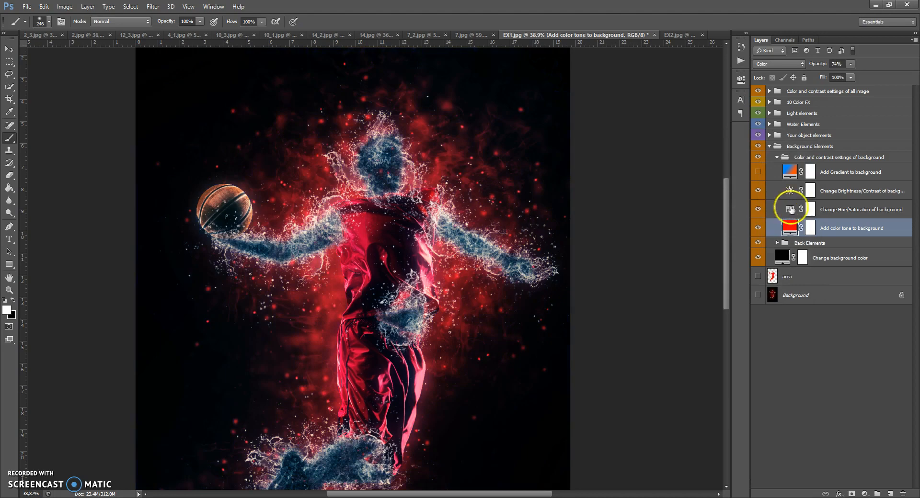
# Try a green hue shift on the Change Hue/Saturation of background layer and hide that layer.
pyautogui.doubleClick(790, 209)
pyautogui.moveTo(658, 139); pyautogui.dragTo(703, 144)
pyautogui.click(713, 73)
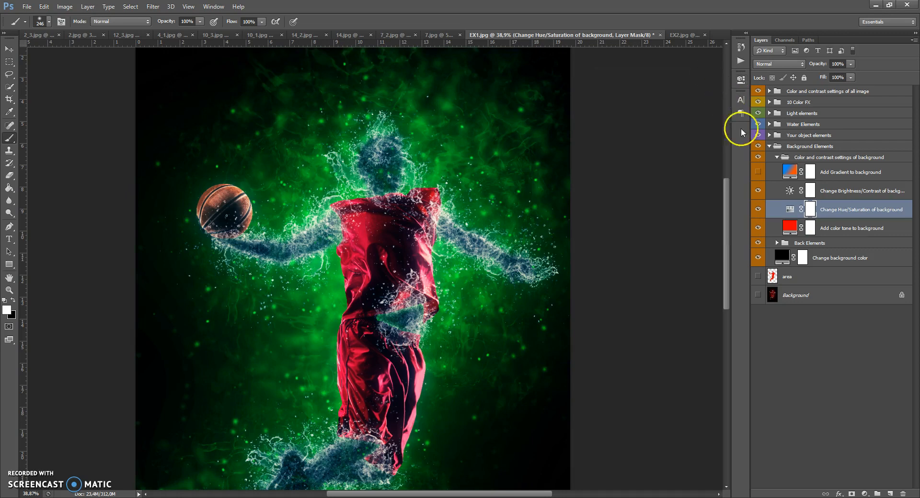
pyautogui.click(757, 210)
# Hide the Color and contrast settings of background group, collapse Background Elements, and expand Your object elements.
pyautogui.click(777, 157)
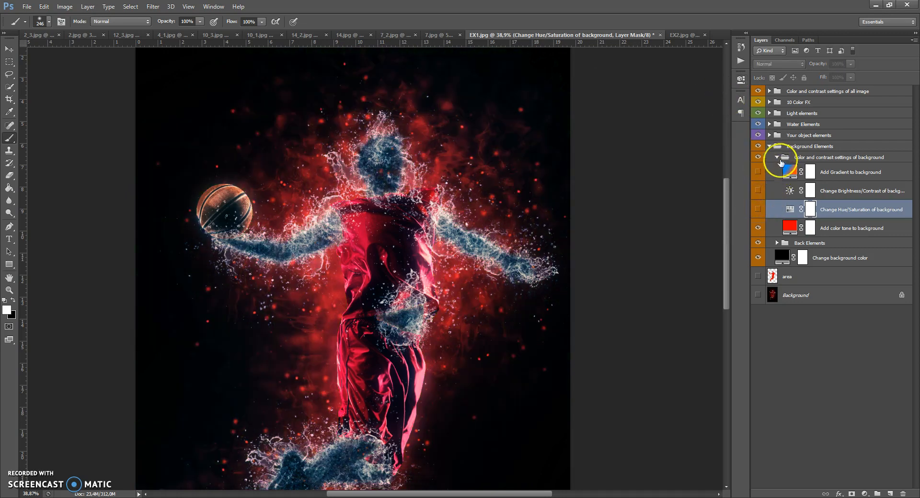
pyautogui.click(774, 148)
pyautogui.click(768, 148)
pyautogui.click(768, 148)
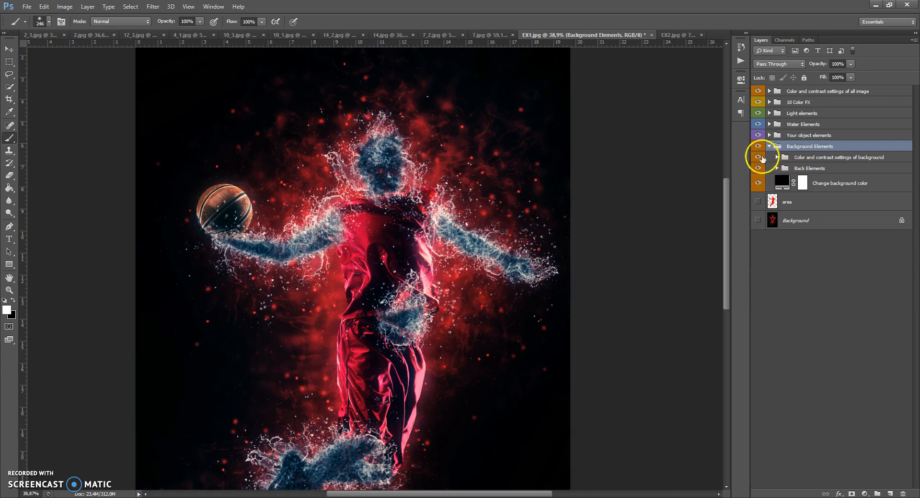
pyautogui.click(759, 157)
pyautogui.click(769, 147)
pyautogui.click(769, 135)
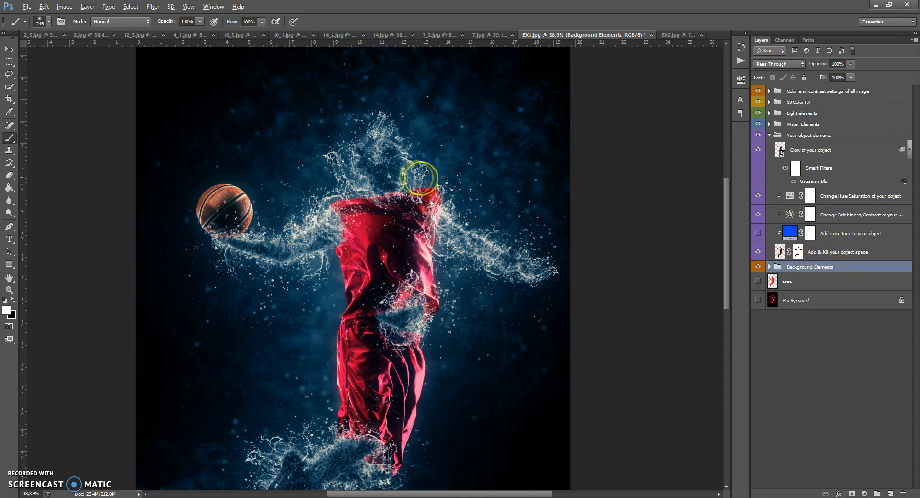
# On the Add & Kill your object space mask, paint out the torso with black, and restore torso, head and arms with white.
pyautogui.scroll(3, 390, 174)
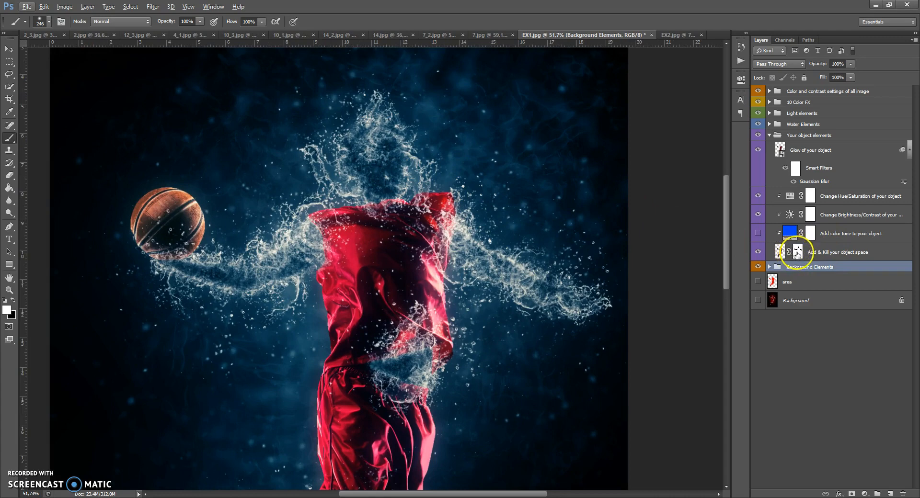
pyautogui.click(797, 252)
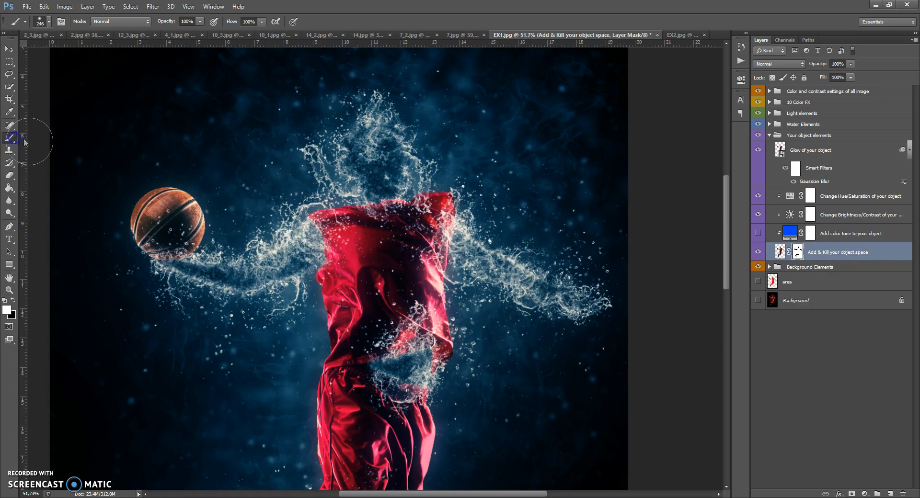
pyautogui.press('d')
pyautogui.click(13, 301)
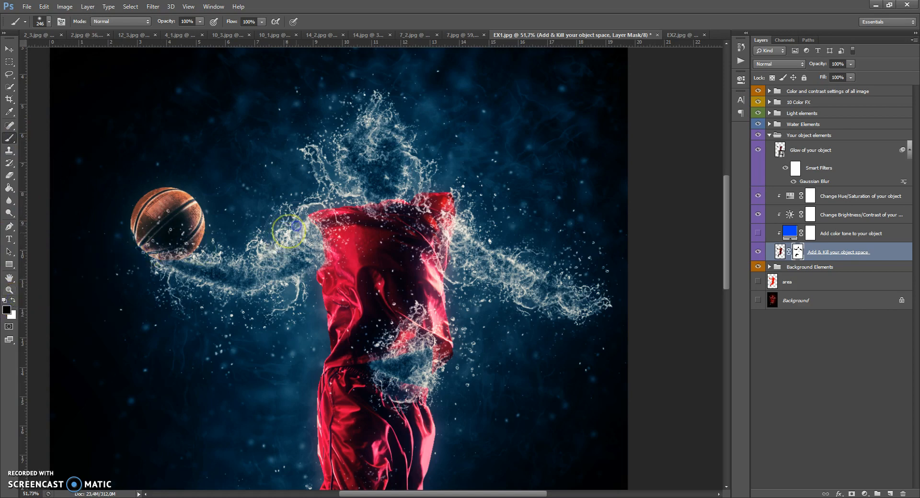
pyautogui.moveTo(327, 242)
pyautogui.mouseDown()
pyautogui.moveTo(311, 211)
pyautogui.moveTo(379, 213)
pyautogui.moveTo(410, 195)
pyautogui.moveTo(445, 251)
pyautogui.moveTo(343, 287)
pyautogui.moveTo(343, 237)
pyautogui.moveTo(434, 307)
pyautogui.moveTo(342, 294)
pyautogui.moveTo(328, 263)
pyautogui.mouseUp()
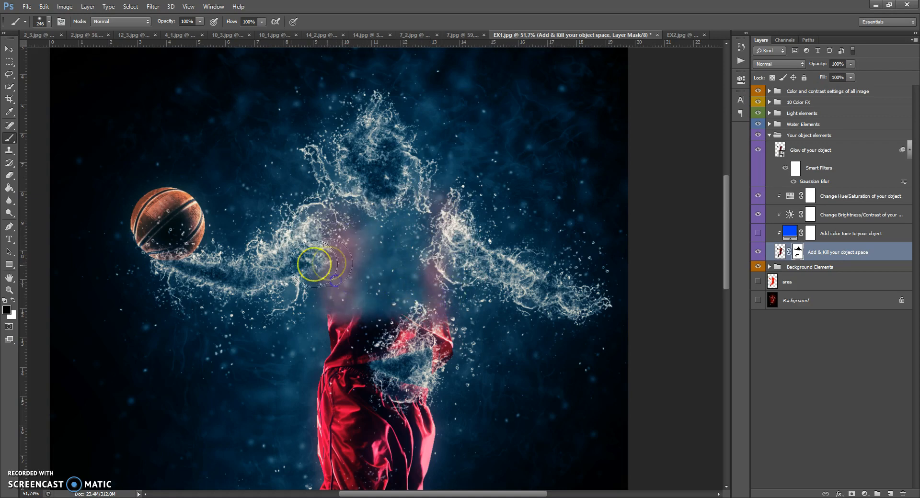
pyautogui.click(13, 300)
pyautogui.moveTo(335, 335)
pyautogui.mouseDown()
pyautogui.moveTo(354, 200)
pyautogui.moveTo(365, 223)
pyautogui.moveTo(411, 221)
pyautogui.moveTo(384, 291)
pyautogui.moveTo(440, 315)
pyautogui.moveTo(381, 302)
pyautogui.moveTo(434, 299)
pyautogui.moveTo(439, 215)
pyautogui.moveTo(411, 214)
pyautogui.moveTo(402, 229)
pyautogui.moveTo(612, 305)
pyautogui.moveTo(496, 278)
pyautogui.moveTo(440, 208)
pyautogui.moveTo(339, 230)
pyautogui.moveTo(214, 287)
pyautogui.moveTo(174, 253)
pyautogui.moveTo(289, 265)
pyautogui.moveTo(355, 209)
pyautogui.mouseUp()
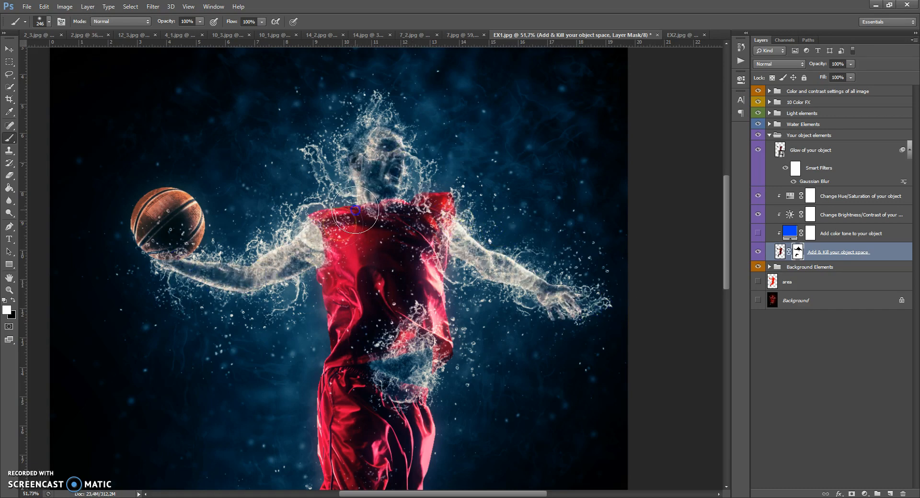
# Paint black on the Add & Kill your object space mask with brush sizes 86 and 162 to hide both arms and the head.
pyautogui.click(13, 300)
pyautogui.rightClick(337, 246)
pyautogui.click(398, 267)
pyautogui.click(308, 228)
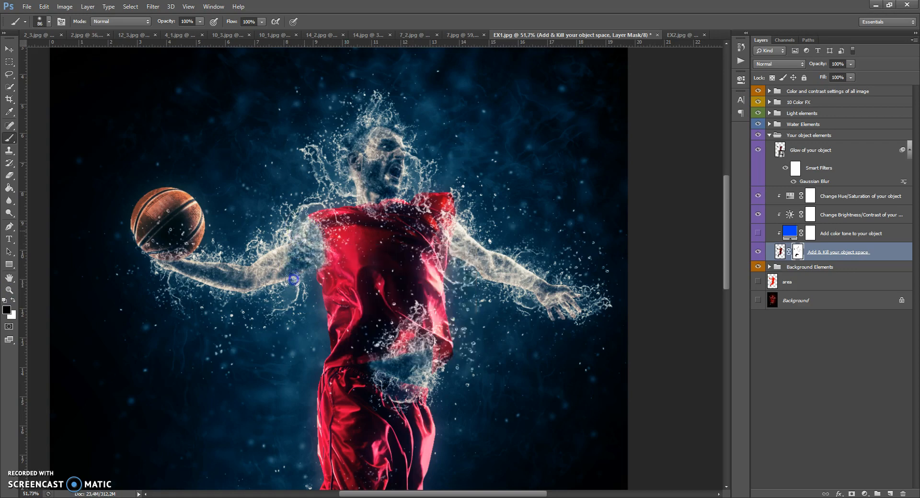
pyautogui.rightClick(289, 259)
pyautogui.click(340, 279)
pyautogui.click(284, 253)
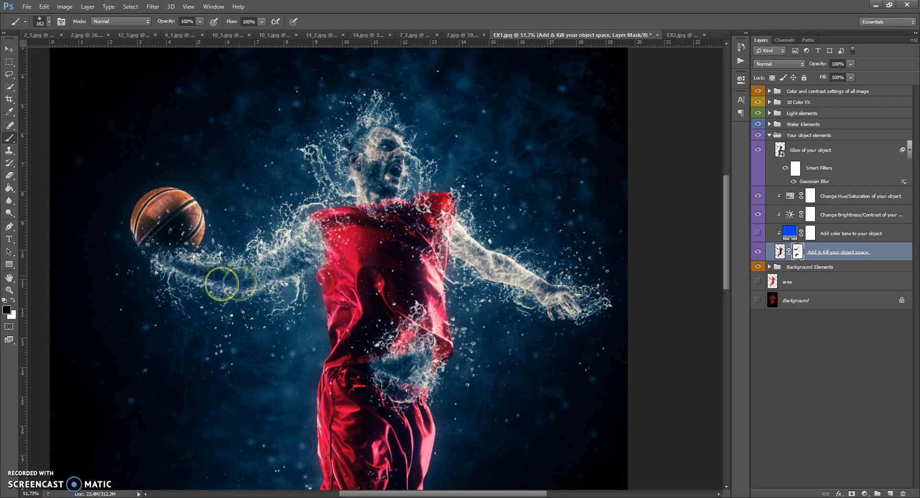
pyautogui.moveTo(466, 233)
pyautogui.mouseDown()
pyautogui.moveTo(479, 252)
pyautogui.moveTo(581, 297)
pyautogui.moveTo(561, 321)
pyautogui.mouseUp()
pyautogui.moveTo(402, 148)
pyautogui.mouseDown()
pyautogui.moveTo(388, 181)
pyautogui.moveTo(380, 154)
pyautogui.moveTo(325, 144)
pyautogui.mouseUp()
# Paint white on the same mask with a size 32 brush to restore the basketball's lower edge, and switch to the Move tool.
pyautogui.click(13, 300)
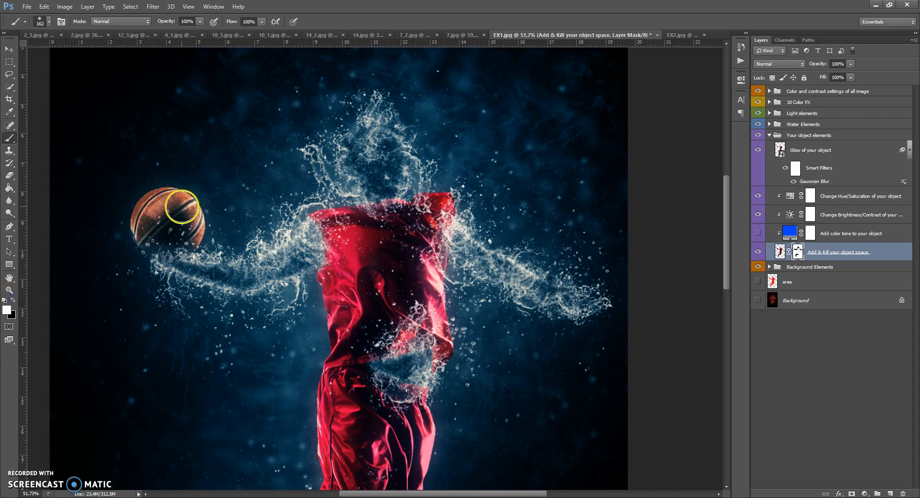
pyautogui.rightClick(182, 208)
pyautogui.moveTo(200, 227)
pyautogui.mouseDown()
pyautogui.moveTo(140, 226)
pyautogui.moveTo(136, 236)
pyautogui.mouseUp()
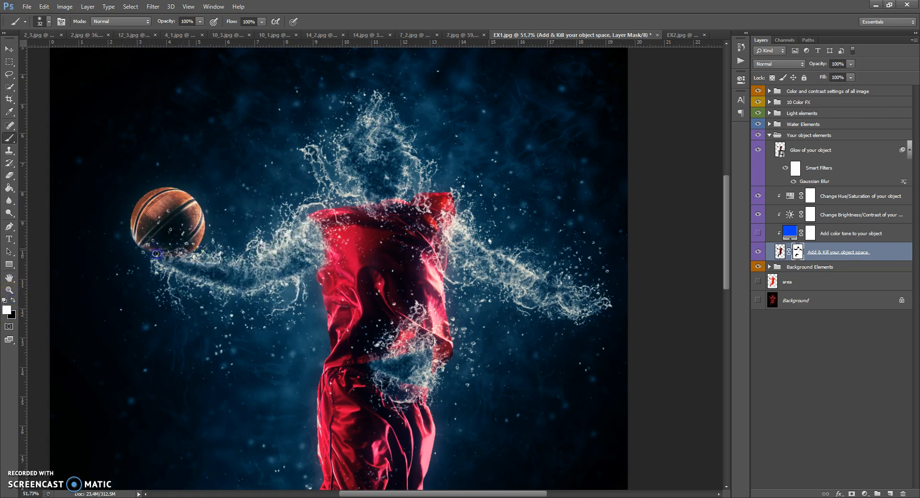
pyautogui.moveTo(133, 237); pyautogui.dragTo(133, 230)
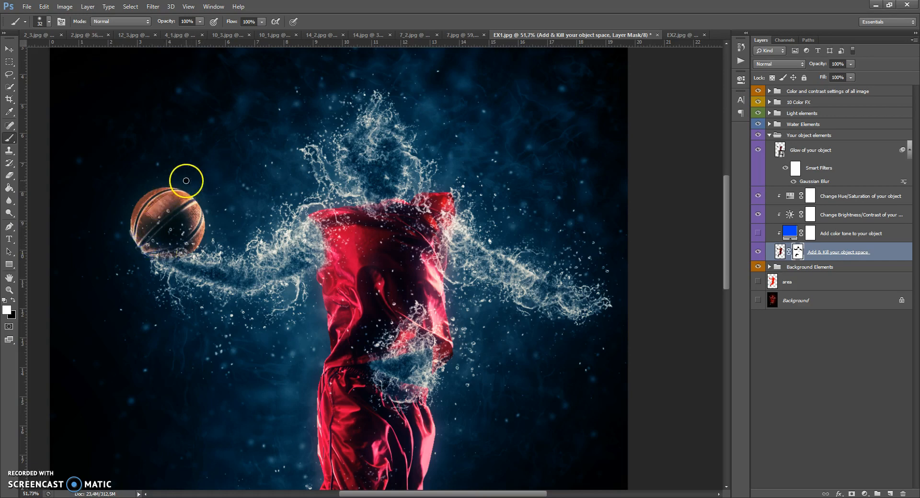
pyautogui.click(8, 48)
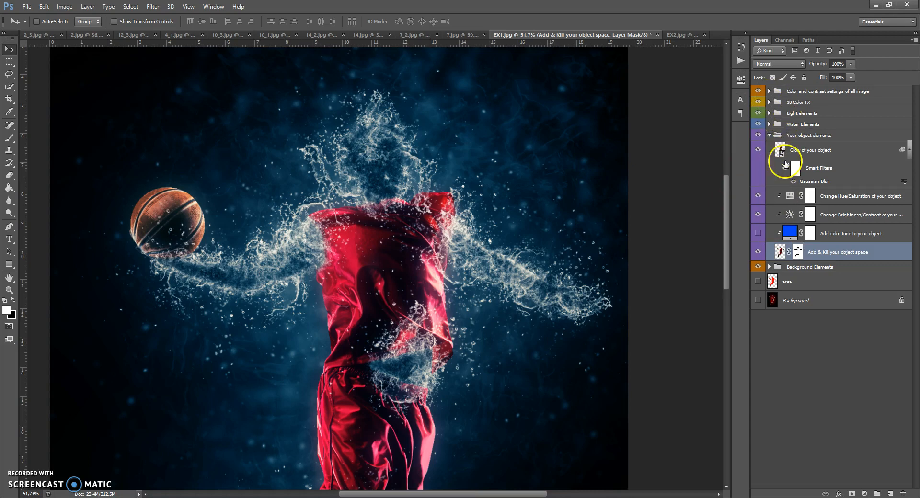
# Compare the Glow of your object layer hidden and shown, and set its opacity to 100%.
pyautogui.click(777, 147)
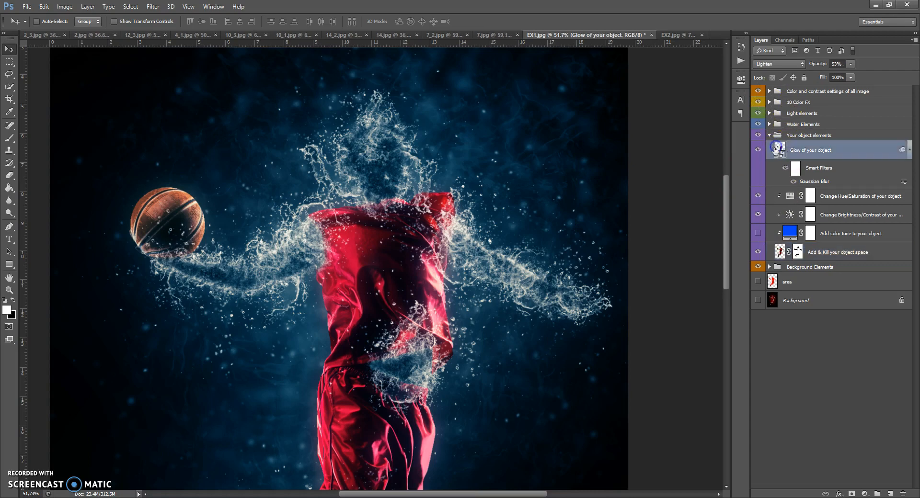
pyautogui.click(758, 150)
pyautogui.click(759, 149)
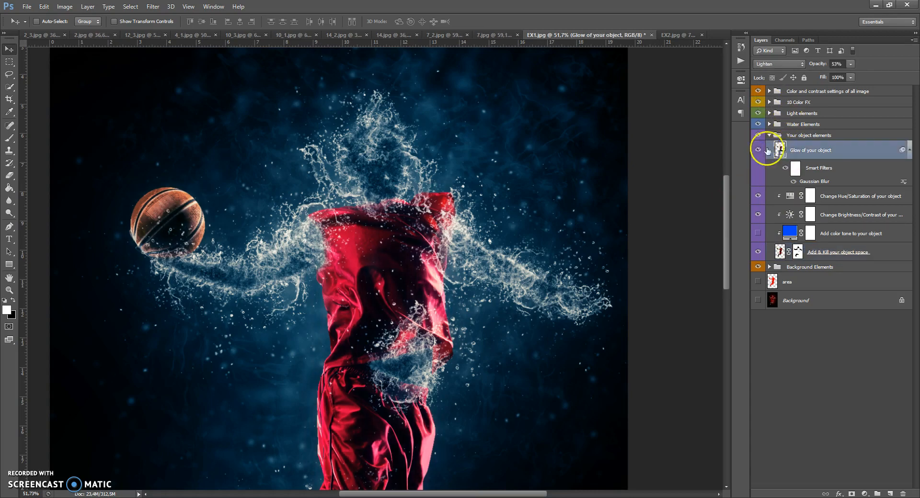
pyautogui.click(850, 64)
pyautogui.moveTo(851, 75); pyautogui.dragTo(916, 75)
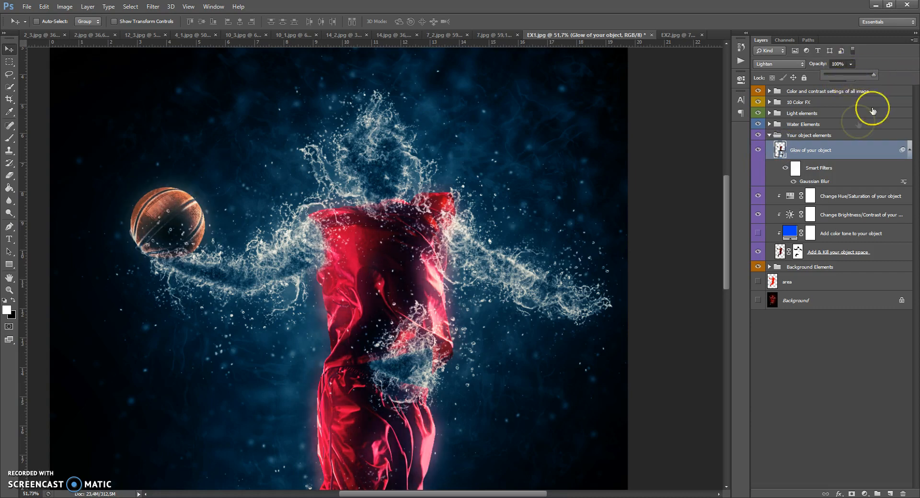
# Try a 45,6 pixel Gaussian Blur radius on the Glow of your object layer, and set the layer's opacity to 44%.
pyautogui.doubleClick(815, 182)
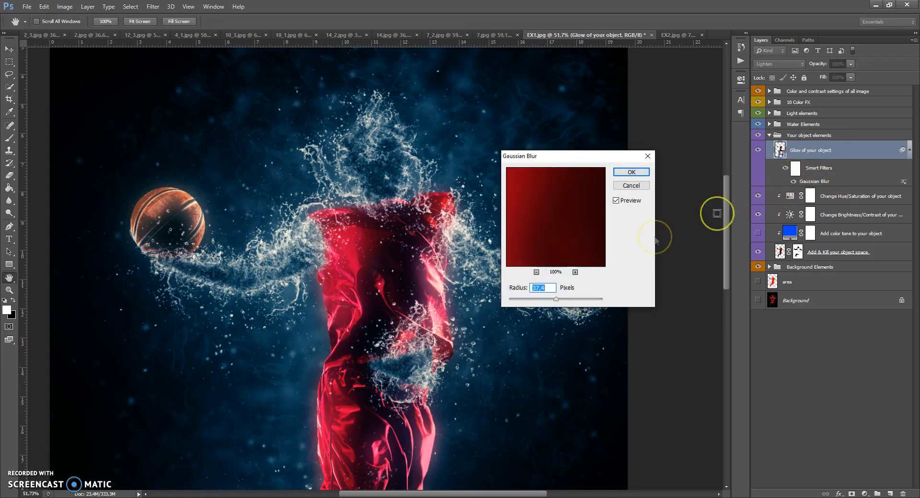
pyautogui.moveTo(557, 301)
pyautogui.mouseDown()
pyautogui.moveTo(538, 300)
pyautogui.moveTo(566, 301)
pyautogui.moveTo(552, 303)
pyautogui.mouseUp()
pyautogui.click(626, 186)
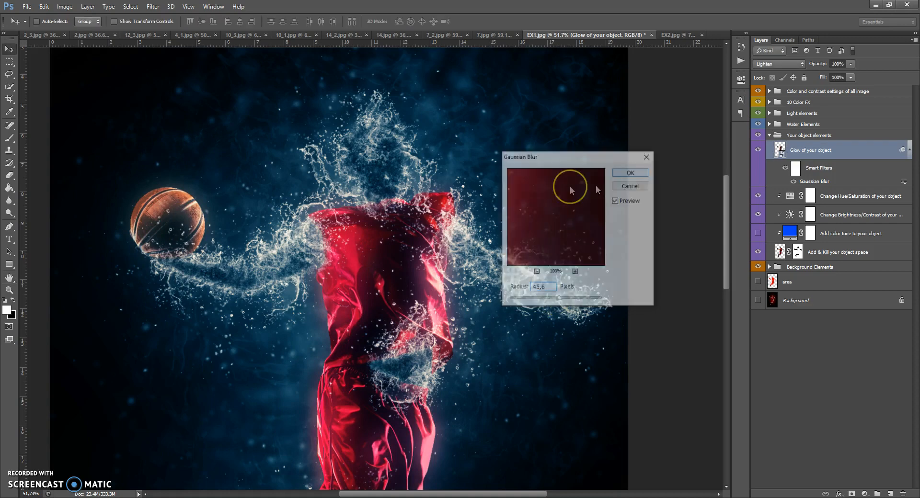
pyautogui.moveTo(309, 262); pyautogui.dragTo(297, 254)
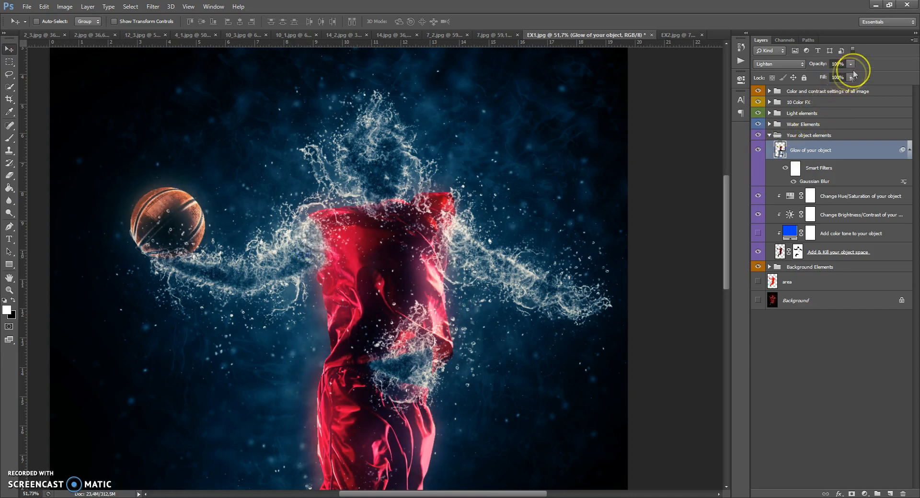
pyautogui.moveTo(846, 76); pyautogui.dragTo(824, 75)
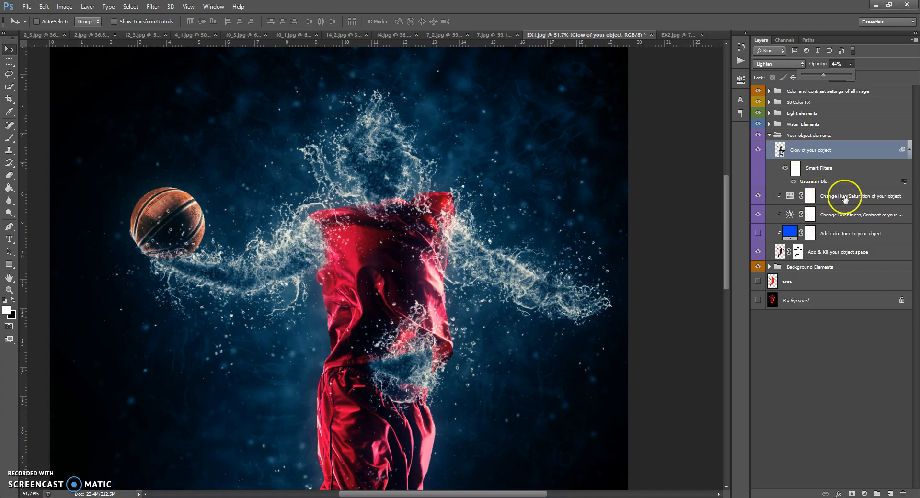
# Set the hue to -2 on the Change Hue/Saturation of your object layer.
pyautogui.click(829, 196)
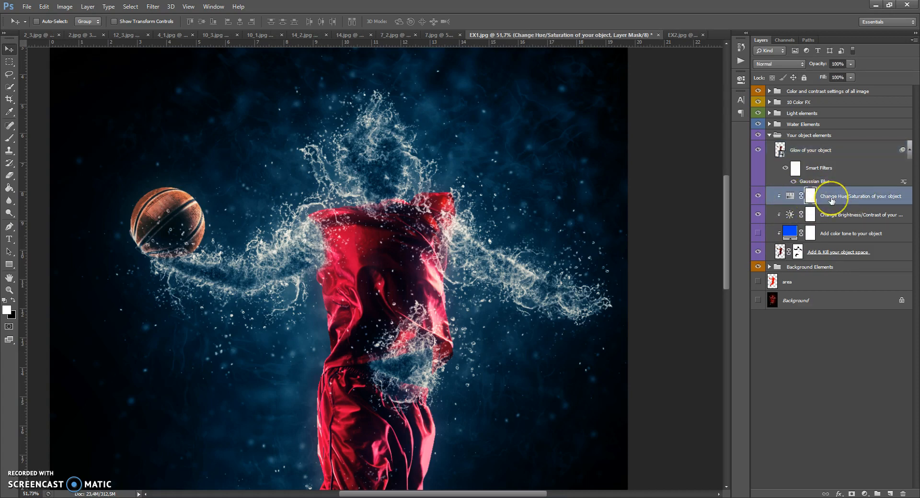
pyautogui.doubleClick(790, 197)
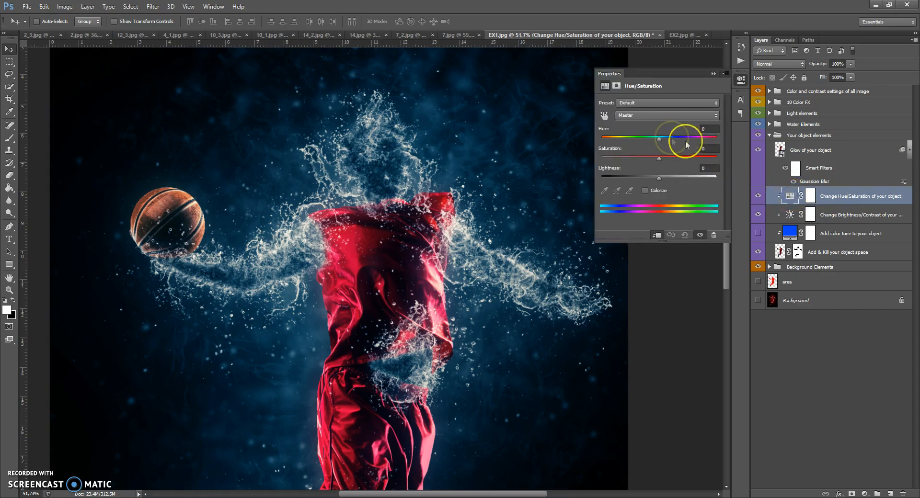
pyautogui.moveTo(665, 142); pyautogui.dragTo(658, 161)
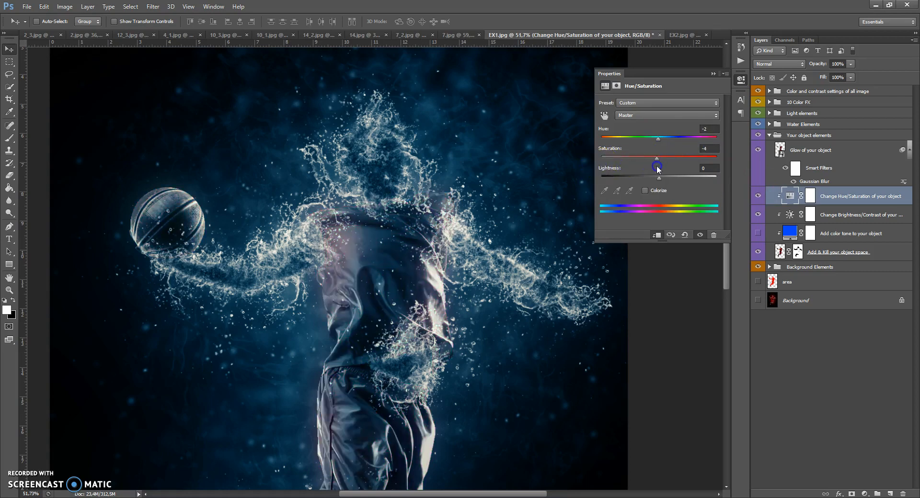
pyautogui.click(713, 75)
# Try adjusting the brightness on the Change Brightness/Contrast of your object layer.
pyautogui.doubleClick(790, 216)
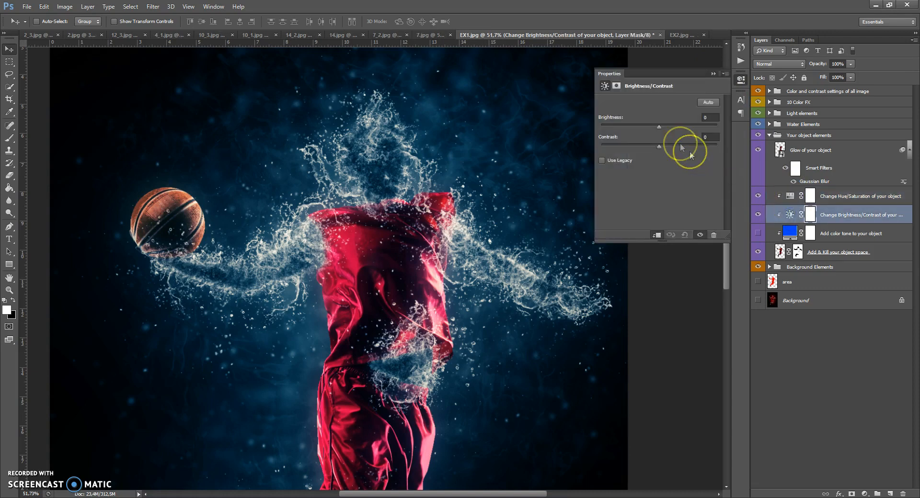
pyautogui.moveTo(657, 125)
pyautogui.mouseDown()
pyautogui.moveTo(691, 127)
pyautogui.moveTo(613, 134)
pyautogui.moveTo(659, 136)
pyautogui.mouseUp()
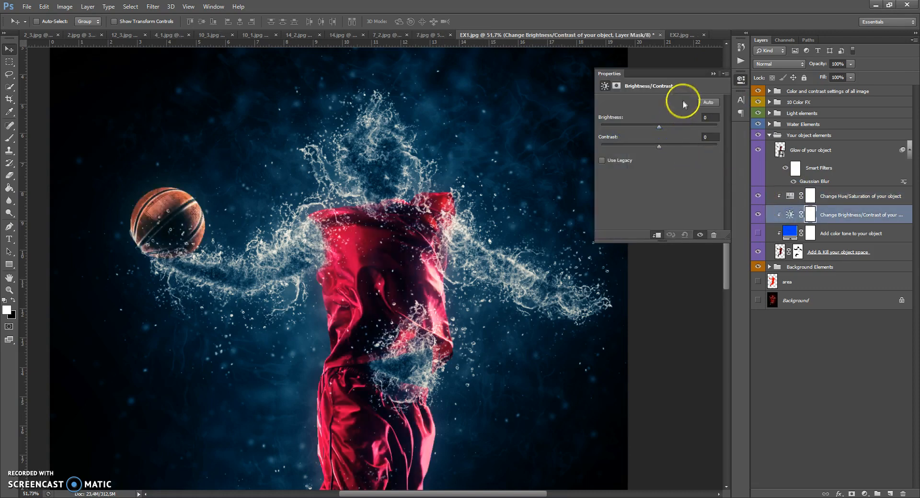
pyautogui.click(713, 73)
# Show the Add color tone to your object layer, try other hues for its fill colour, and hide the layer again.
pyautogui.click(757, 234)
pyautogui.click(758, 233)
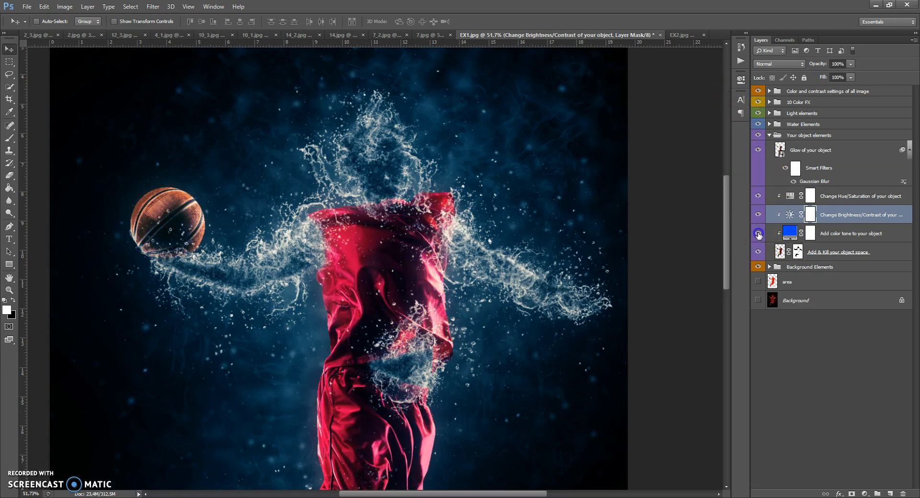
pyautogui.doubleClick(789, 233)
pyautogui.moveTo(697, 205); pyautogui.dragTo(697, 168)
pyautogui.moveTo(697, 208); pyautogui.dragTo(698, 264)
pyautogui.click(762, 164)
pyautogui.click(759, 233)
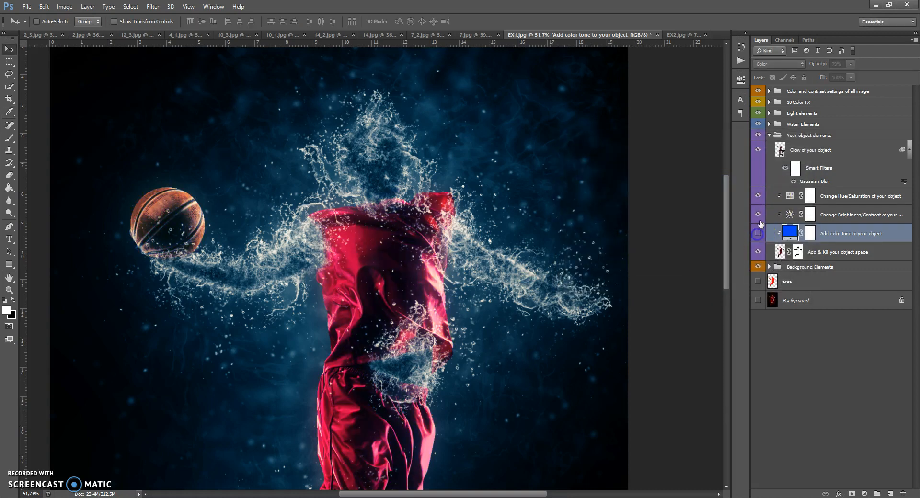
# Collapse the Your object elements group and expand the Water Elements group.
pyautogui.click(769, 135)
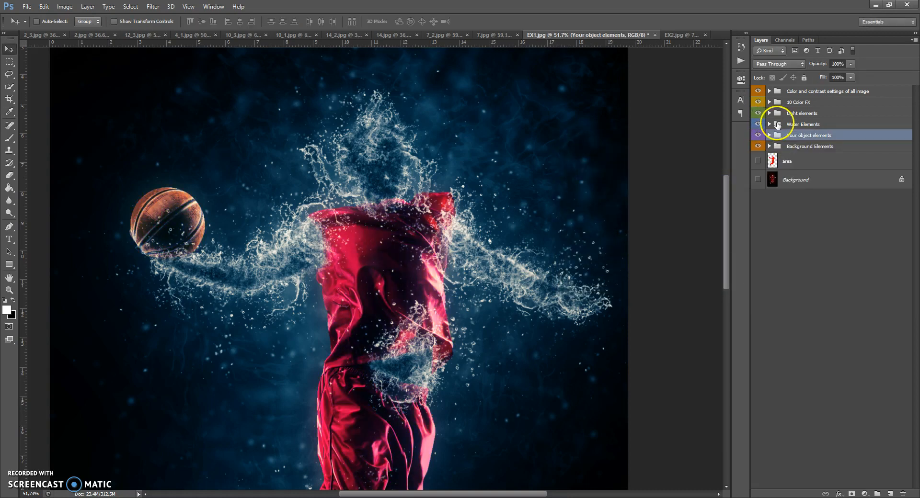
pyautogui.click(777, 125)
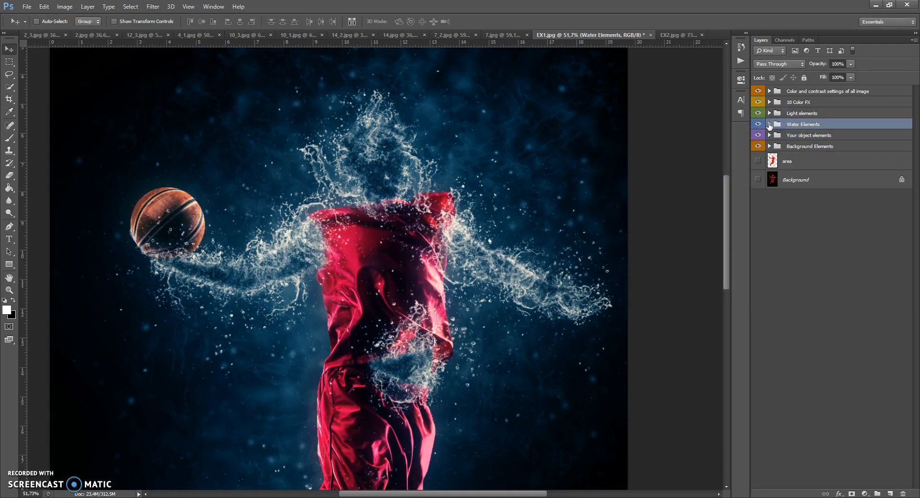
pyautogui.click(769, 124)
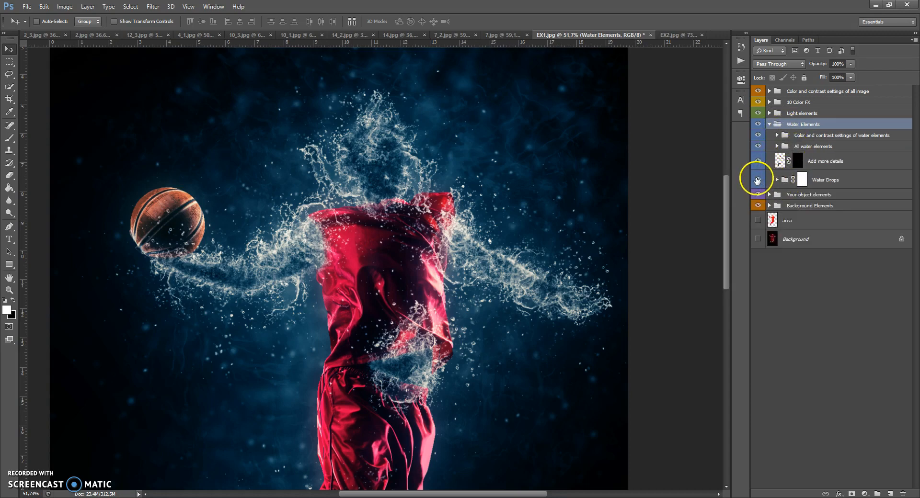
# Toggle the visibility of the Water Drops group to compare the image with and without the drops.
pyautogui.click(757, 180)
pyautogui.click(757, 180)
pyautogui.click(757, 180)
# With a 131 px brush on the Water Drops mask, paint black to hide drops around the ball and raised arm, and paint white to restore them.
pyautogui.click(802, 179)
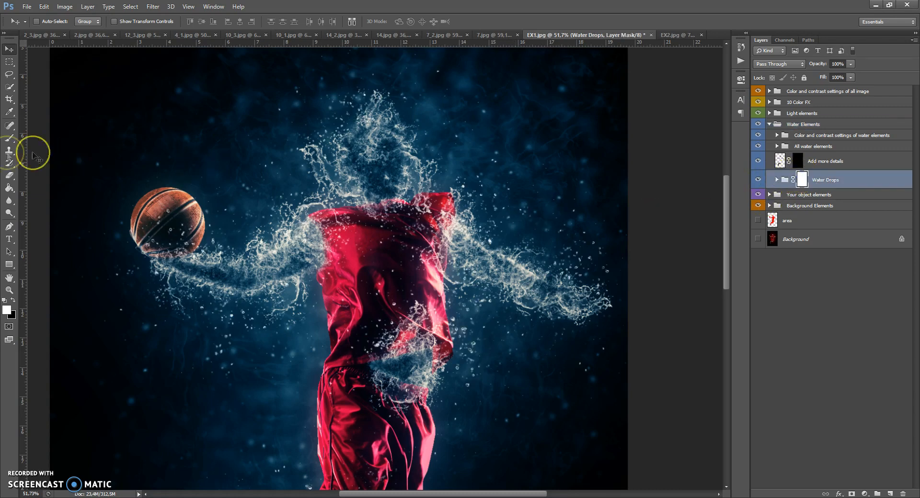
pyautogui.click(10, 138)
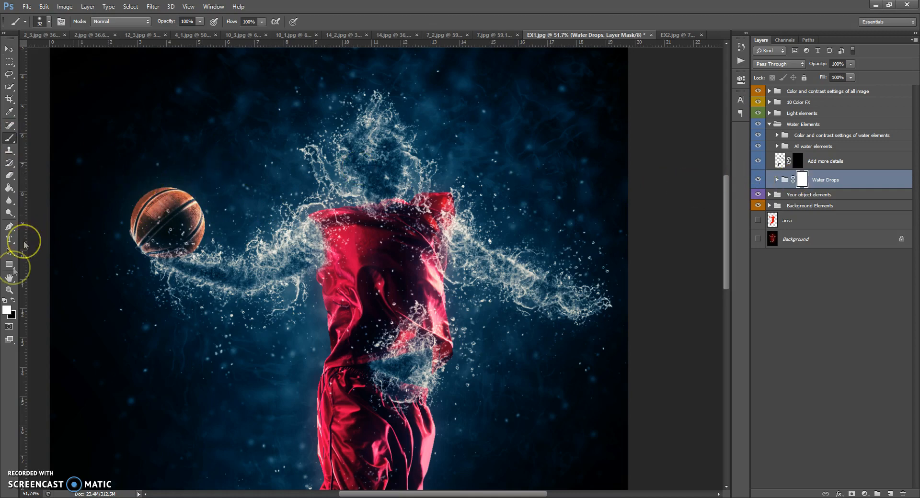
pyautogui.rightClick(207, 220)
pyautogui.moveTo(244, 244); pyautogui.dragTo(271, 244)
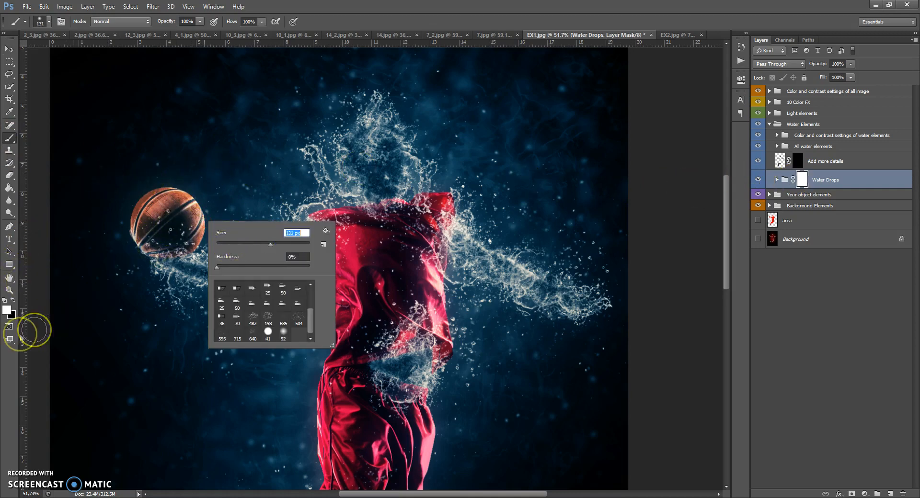
pyautogui.click(12, 301)
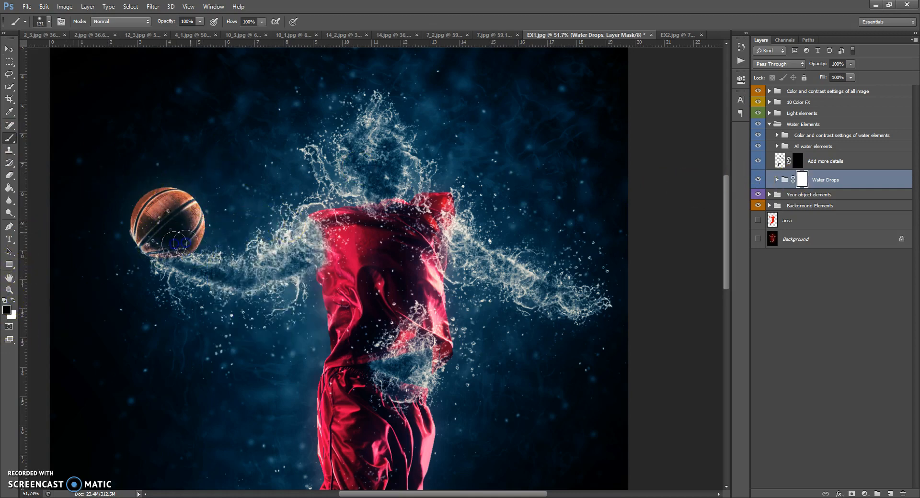
pyautogui.moveTo(170, 304)
pyautogui.mouseDown()
pyautogui.moveTo(236, 304)
pyautogui.moveTo(274, 291)
pyautogui.mouseUp()
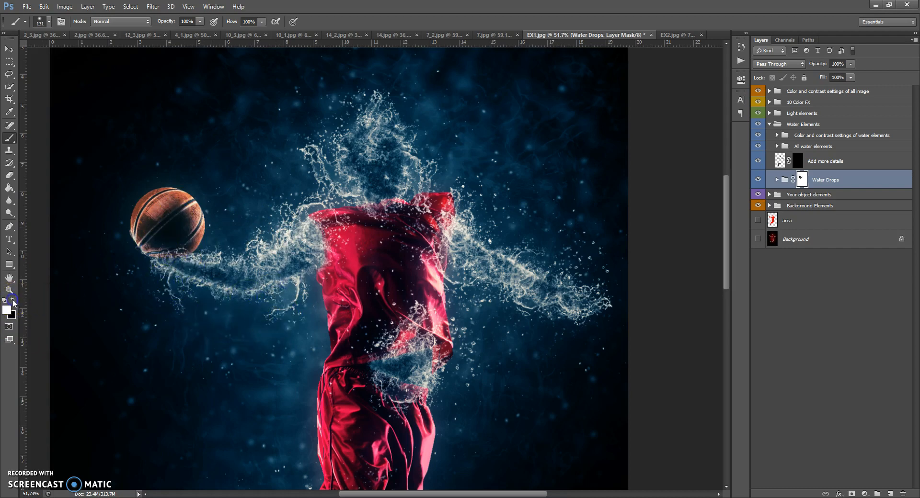
pyautogui.moveTo(163, 261)
pyautogui.mouseDown()
pyautogui.moveTo(159, 241)
pyautogui.moveTo(207, 211)
pyautogui.moveTo(304, 203)
pyautogui.moveTo(220, 320)
pyautogui.moveTo(248, 333)
pyautogui.moveTo(181, 311)
pyautogui.moveTo(322, 211)
pyautogui.moveTo(359, 135)
pyautogui.mouseUp()
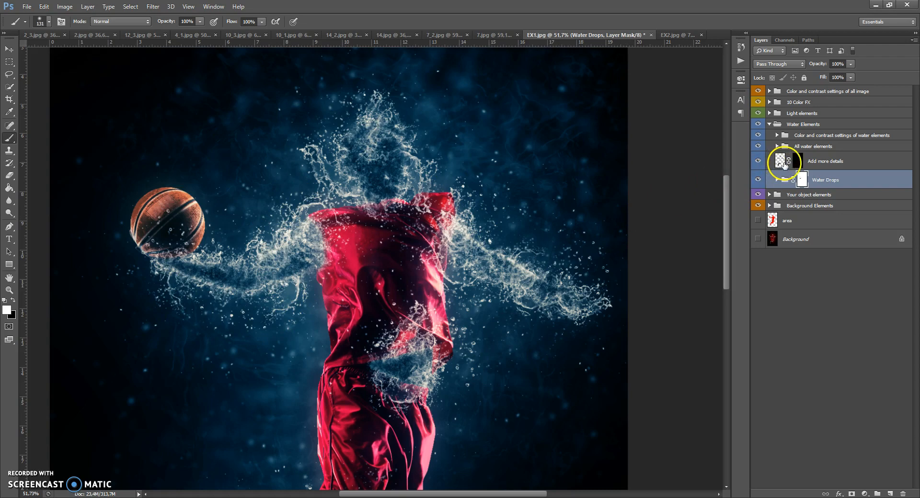
# Paint white over the head on the Add more details layer mask to reveal the facial details.
pyautogui.click(780, 163)
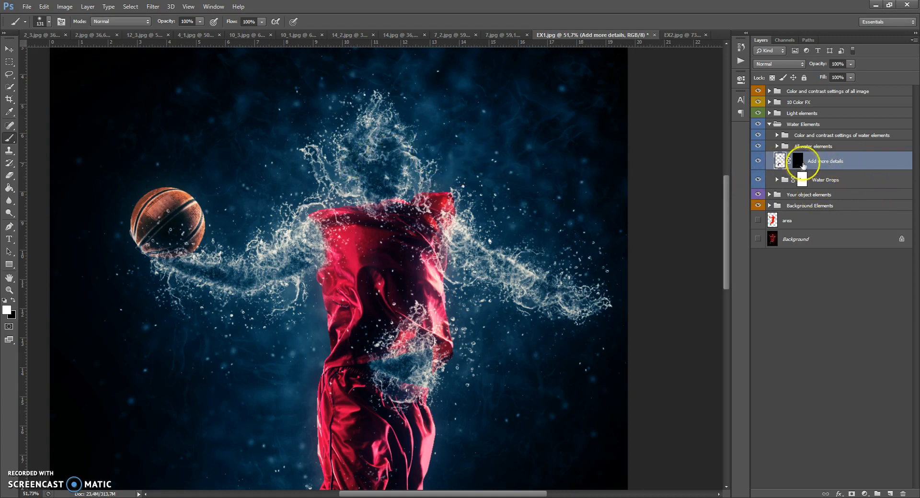
pyautogui.scroll(3, 376, 153)
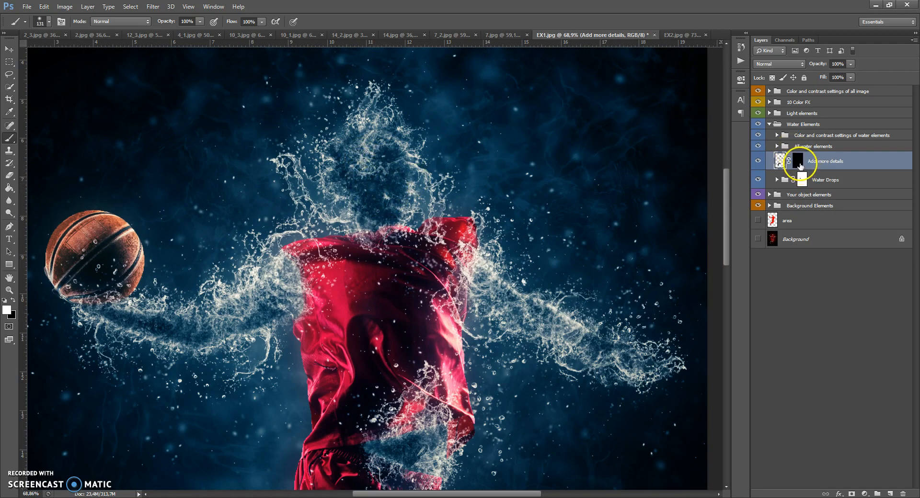
pyautogui.click(798, 161)
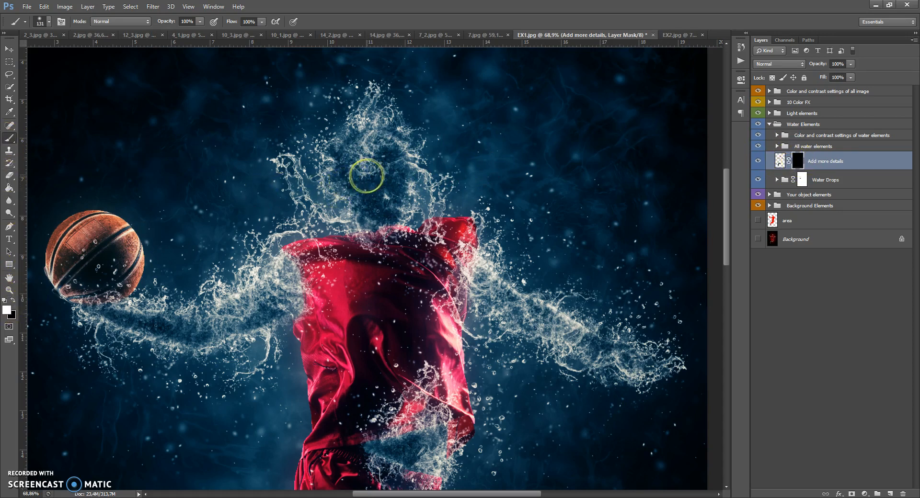
pyautogui.moveTo(390, 160)
pyautogui.mouseDown()
pyautogui.moveTo(393, 191)
pyautogui.moveTo(384, 194)
pyautogui.moveTo(358, 157)
pyautogui.moveTo(388, 163)
pyautogui.moveTo(397, 185)
pyautogui.moveTo(369, 195)
pyautogui.moveTo(351, 176)
pyautogui.moveTo(379, 216)
pyautogui.mouseUp()
pyautogui.scroll(-5, 343, 154)
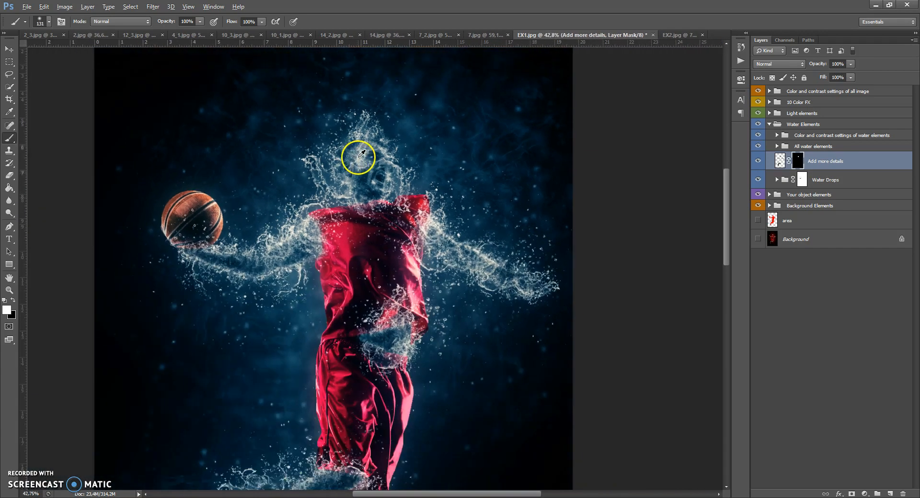
pyautogui.scroll(3, 357, 158)
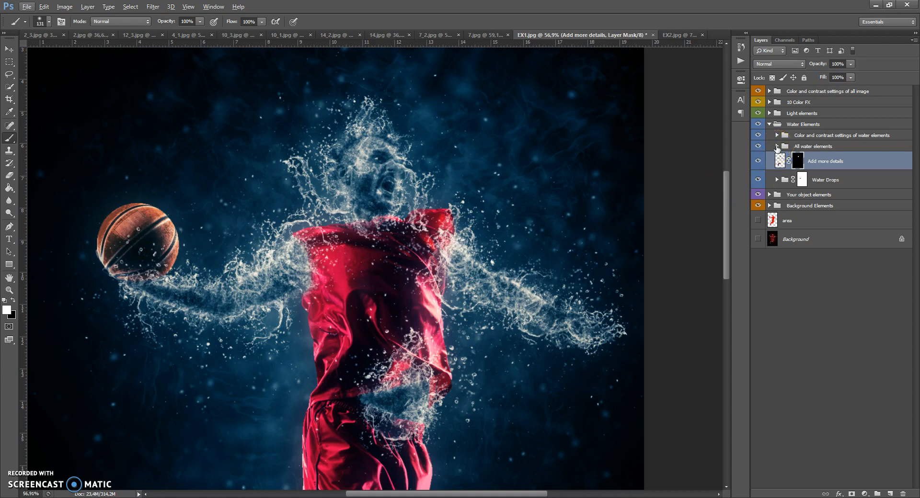
# Expand the All water elements group and raise the Water Elements Glow layer's opacity to 100%.
pyautogui.click(776, 146)
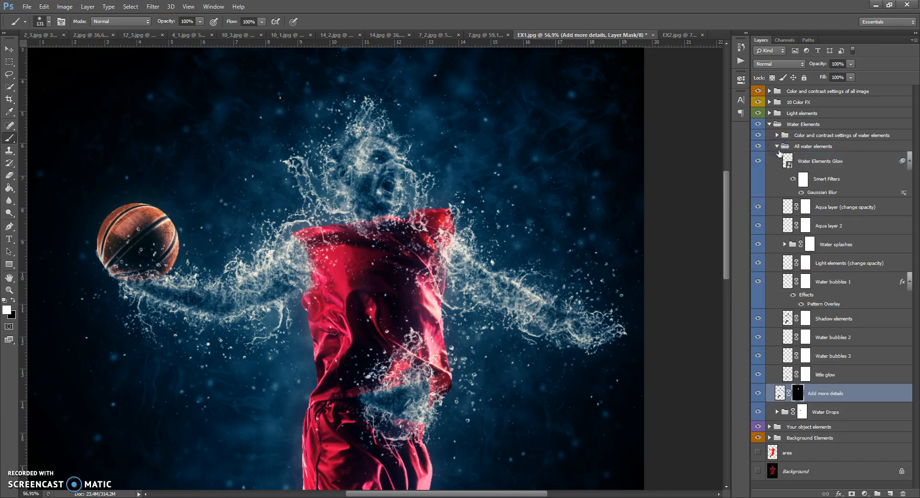
pyautogui.click(785, 160)
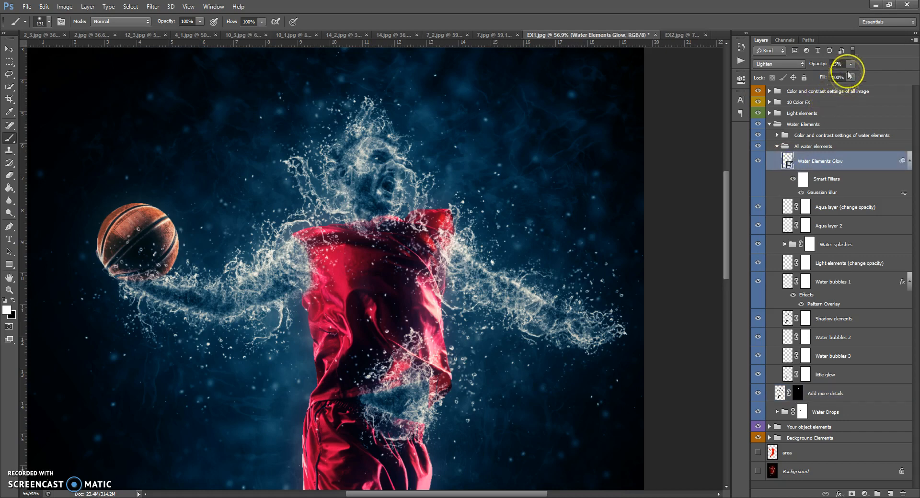
pyautogui.moveTo(872, 72)
pyautogui.mouseDown()
pyautogui.moveTo(886, 75)
pyautogui.moveTo(855, 75)
pyautogui.moveTo(862, 76)
pyautogui.mouseUp()
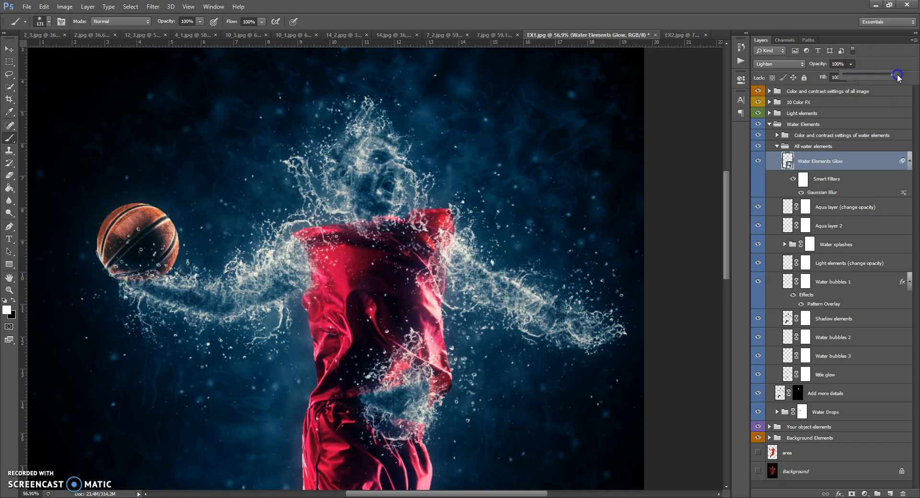
# Set the Gaussian Blur radius of Water Elements Glow to about 20 pixels and lower the layer's opacity.
pyautogui.doubleClick(820, 192)
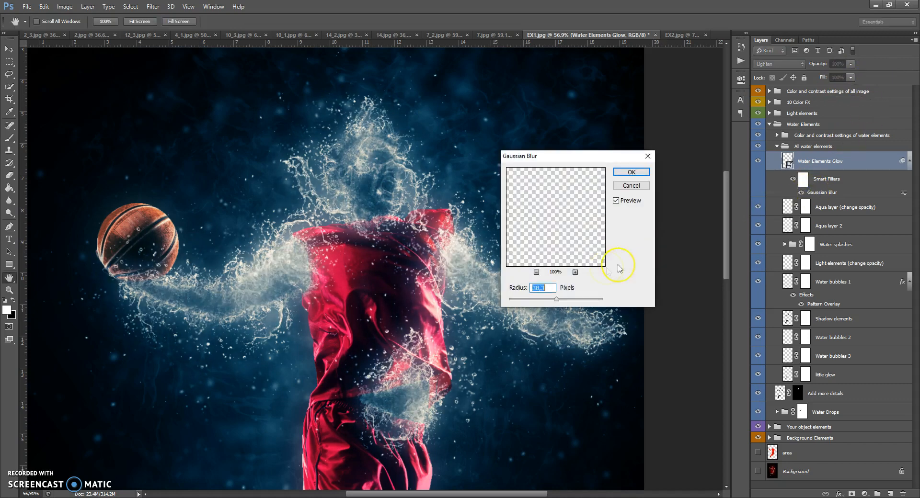
pyautogui.moveTo(541, 302); pyautogui.dragTo(530, 303)
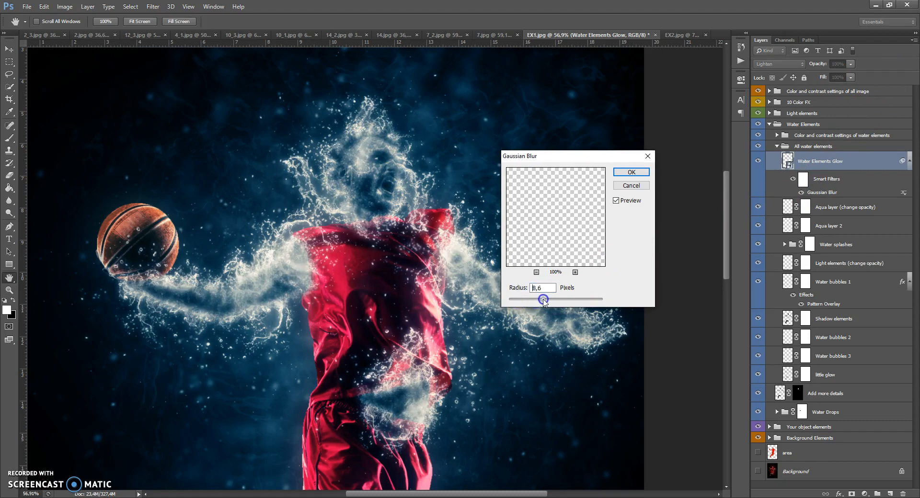
pyautogui.moveTo(557, 301); pyautogui.dragTo(544, 299)
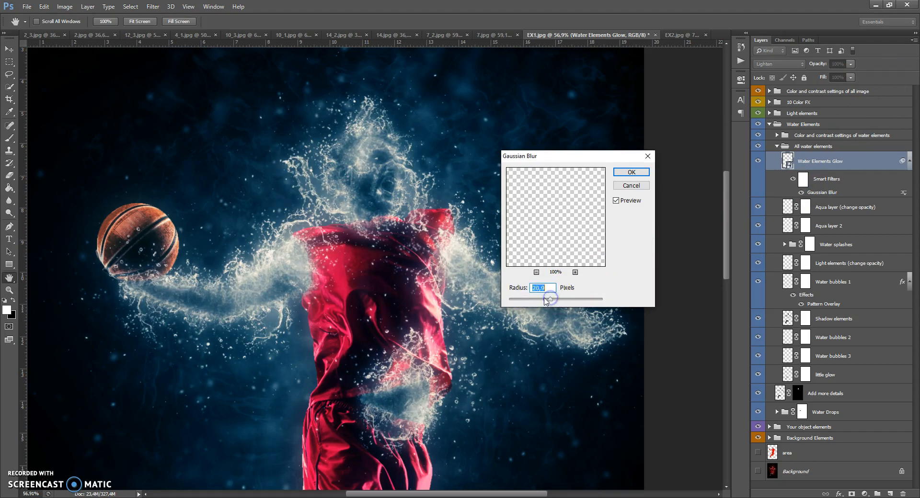
pyautogui.click(624, 172)
pyautogui.moveTo(850, 64); pyautogui.dragTo(791, 79)
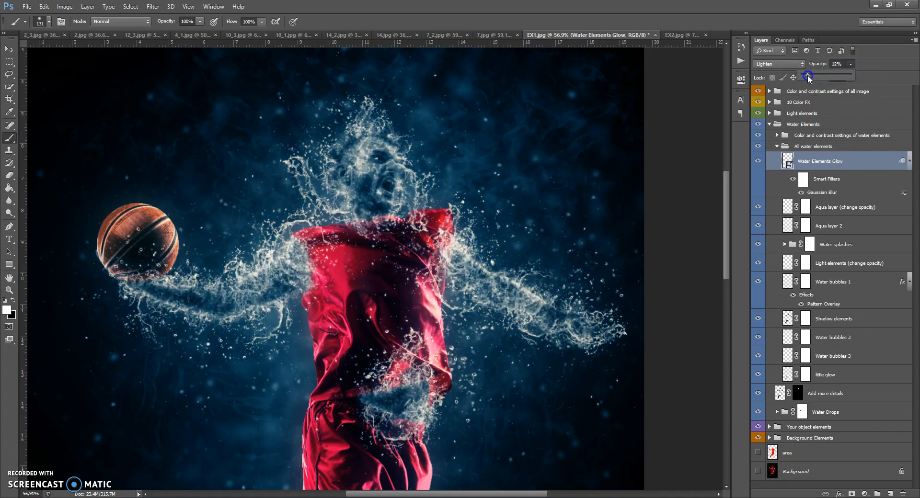
# Adjust the opacity of the Aqua layer (change opacity) layer, trying 100% and 20% and checking the effect on the legs.
pyautogui.click(787, 207)
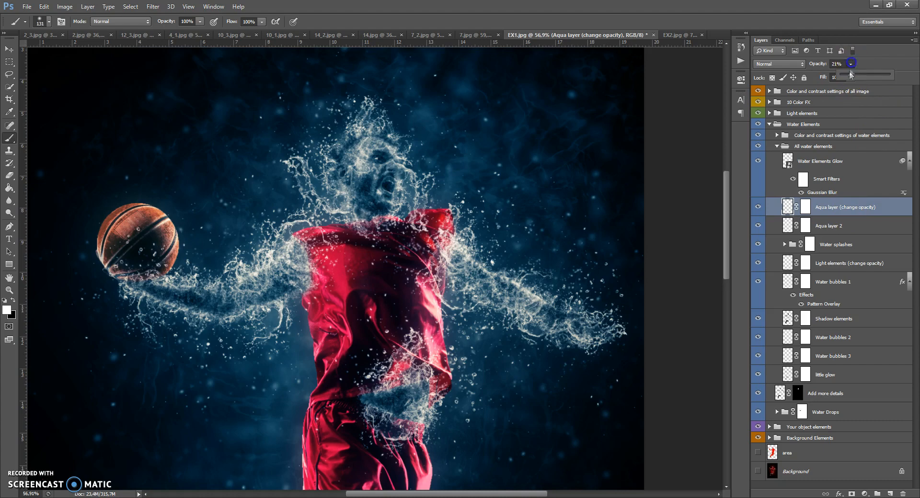
pyautogui.moveTo(857, 76); pyautogui.dragTo(894, 75)
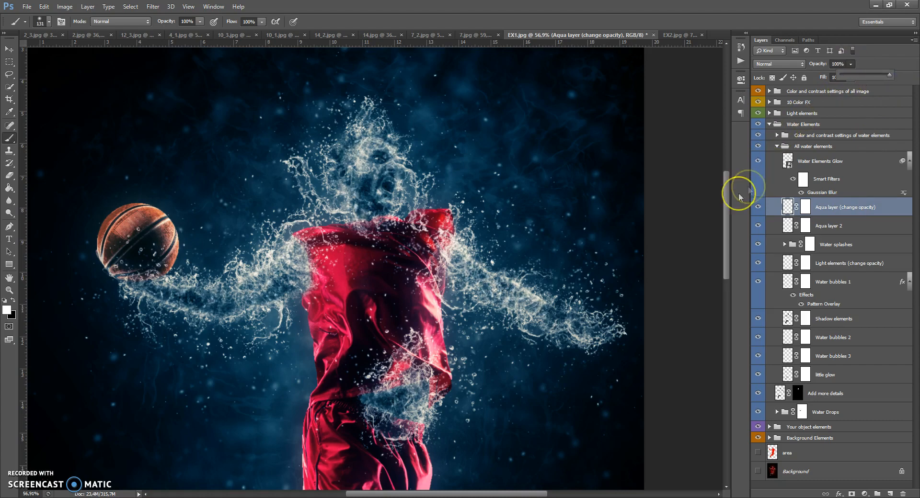
pyautogui.moveTo(724, 207); pyautogui.dragTo(732, 293)
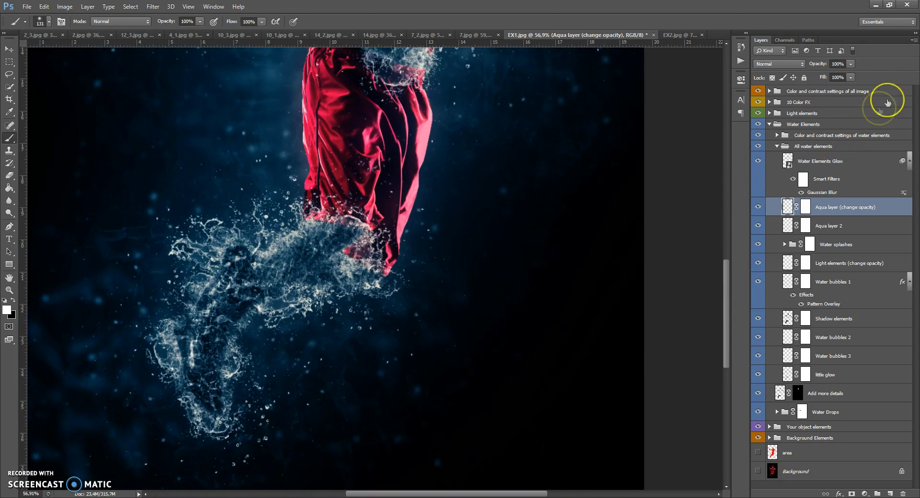
pyautogui.click(850, 64)
pyautogui.moveTo(851, 75); pyautogui.dragTo(831, 77)
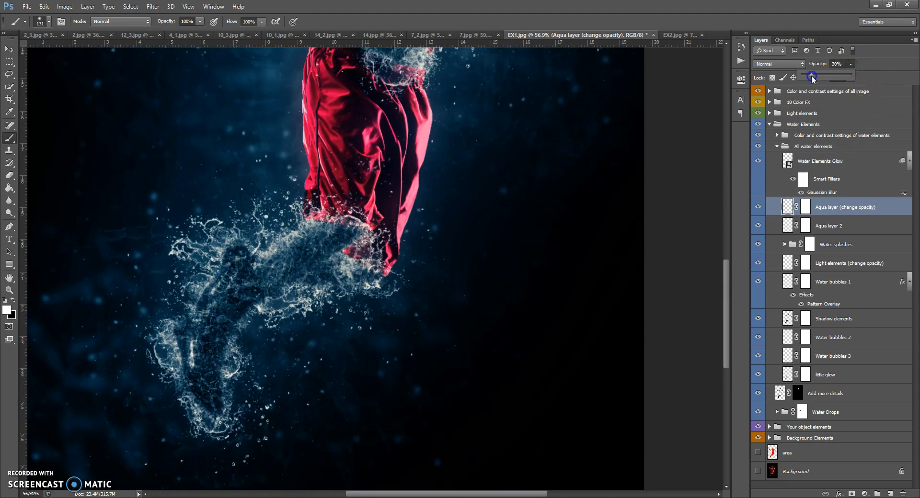
pyautogui.moveTo(826, 76)
pyautogui.mouseDown()
pyautogui.moveTo(843, 74)
pyautogui.moveTo(829, 76)
pyautogui.mouseUp()
# Set the opacity of Aqua layer 2 to 36%.
pyautogui.moveTo(726, 299); pyautogui.dragTo(731, 216)
pyautogui.click(788, 224)
pyautogui.click(850, 64)
pyautogui.moveTo(833, 77)
pyautogui.mouseDown()
pyautogui.moveTo(887, 75)
pyautogui.moveTo(839, 80)
pyautogui.mouseUp()
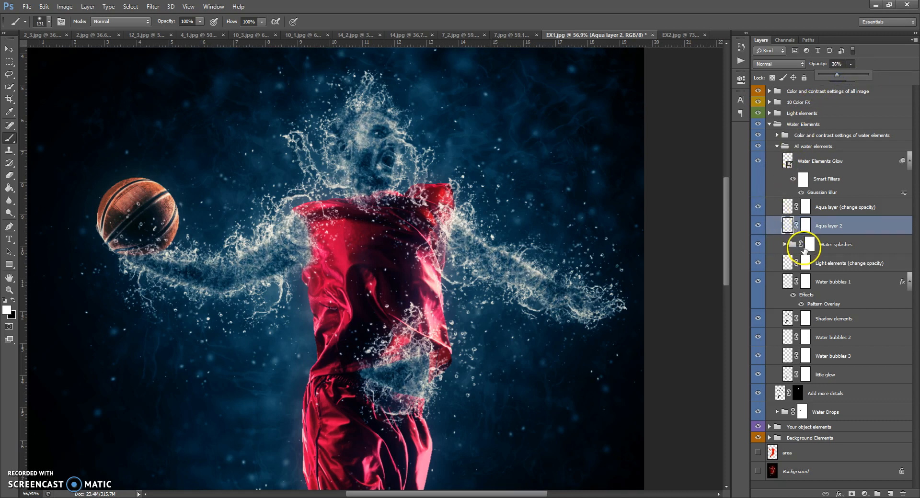
# Toggle the Water splashes group off and on to compare its effect on the figure.
pyautogui.click(757, 244)
pyautogui.click(758, 244)
pyautogui.click(757, 245)
pyautogui.click(757, 244)
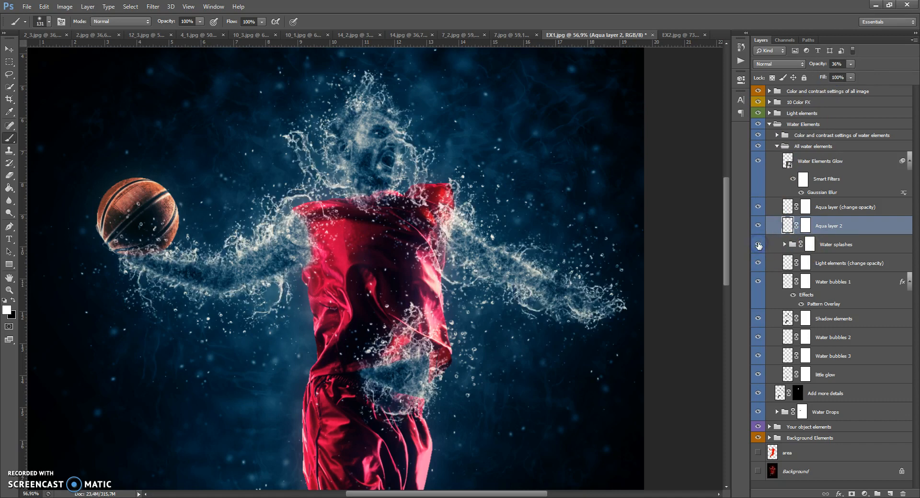
# Set the opacity of the Light elements (change opacity) layer to 30%.
pyautogui.click(786, 265)
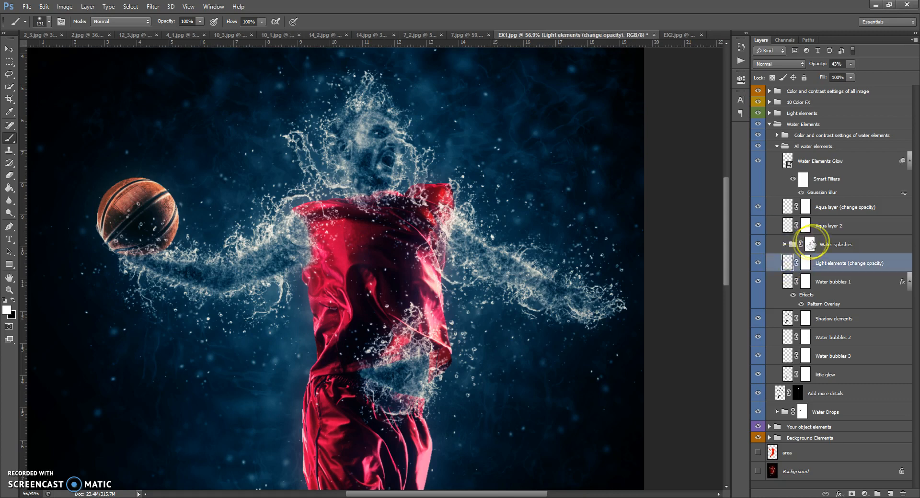
pyautogui.click(850, 65)
pyautogui.moveTo(863, 73); pyautogui.dragTo(844, 75)
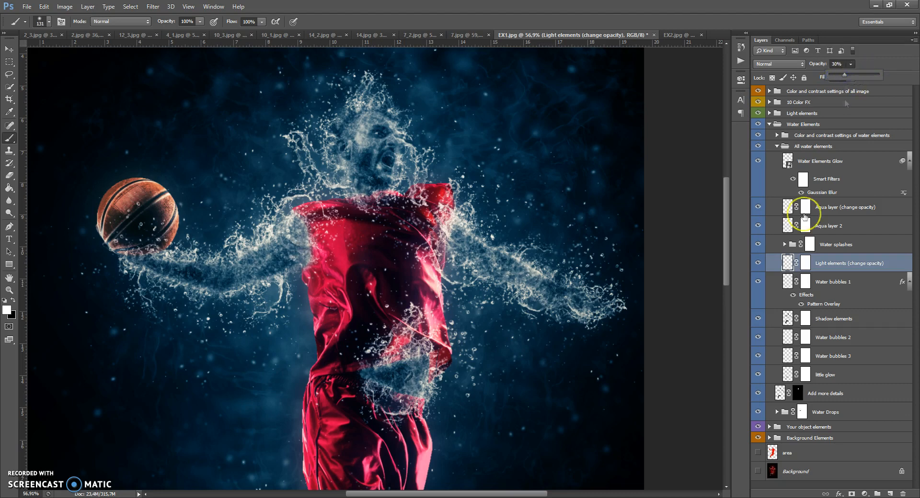
# Adjust the opacity of the Water bubbles 1 layer.
pyautogui.click(787, 284)
pyautogui.click(850, 64)
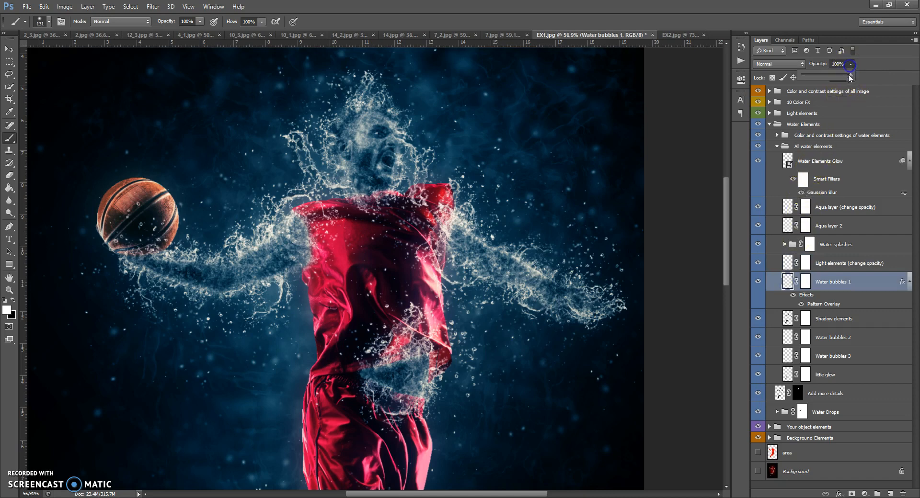
pyautogui.moveTo(803, 76); pyautogui.dragTo(847, 76)
# Try the Shadow elements layer at 100% opacity and set it to 22%.
pyautogui.click(787, 319)
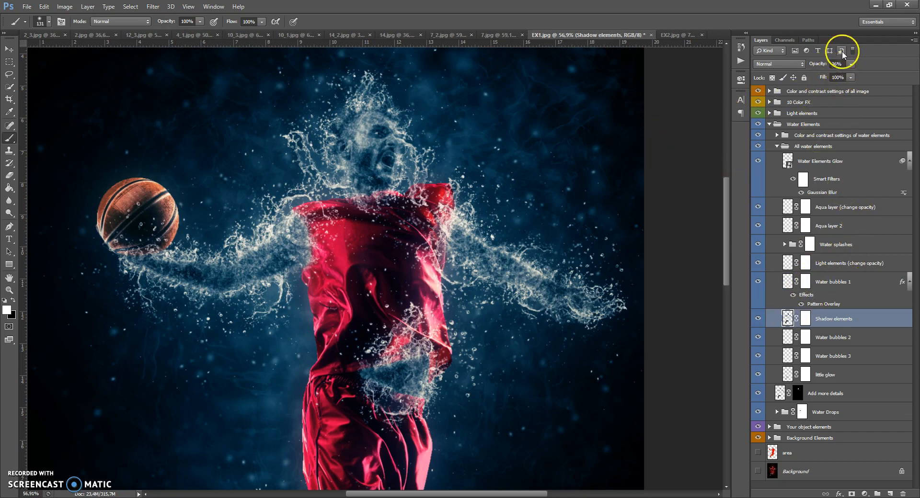
pyautogui.moveTo(846, 77); pyautogui.dragTo(881, 76)
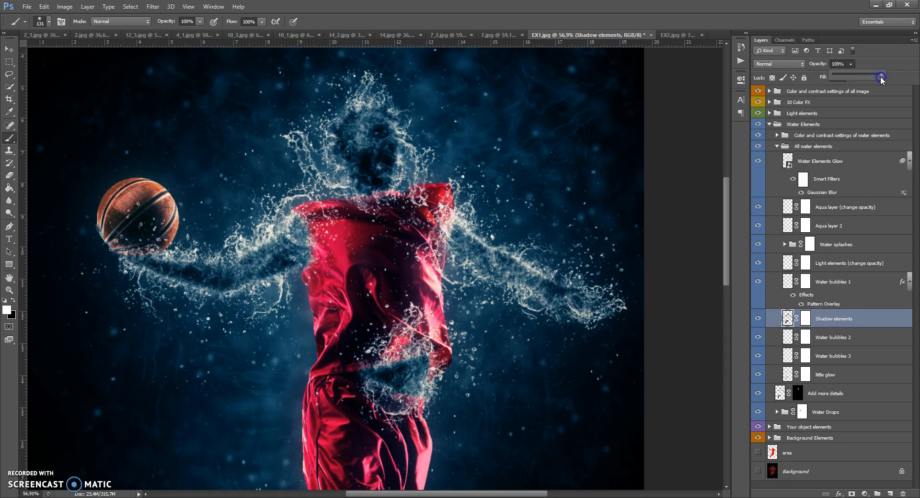
pyautogui.moveTo(850, 78); pyautogui.dragTo(842, 78)
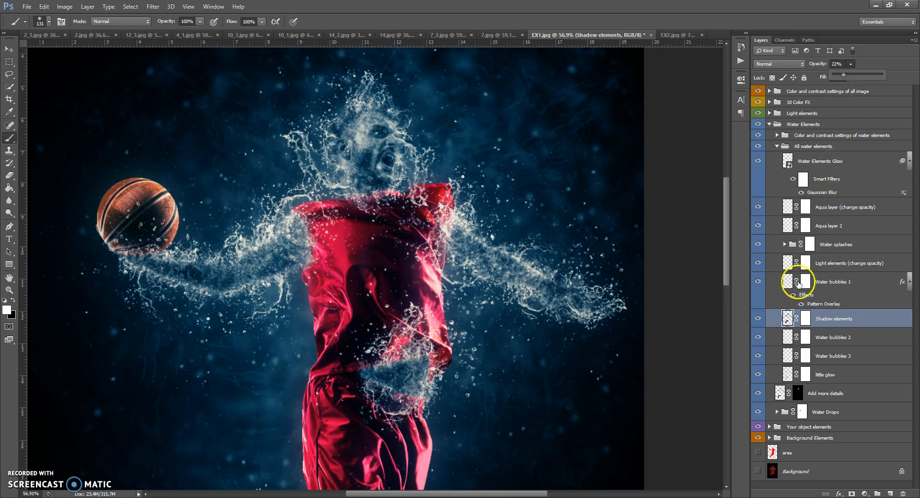
# Look through the Water bubbles 2, Water bubbles 3 and little glow layers, and collapse the All water elements group.
pyautogui.click(788, 341)
pyautogui.click(787, 359)
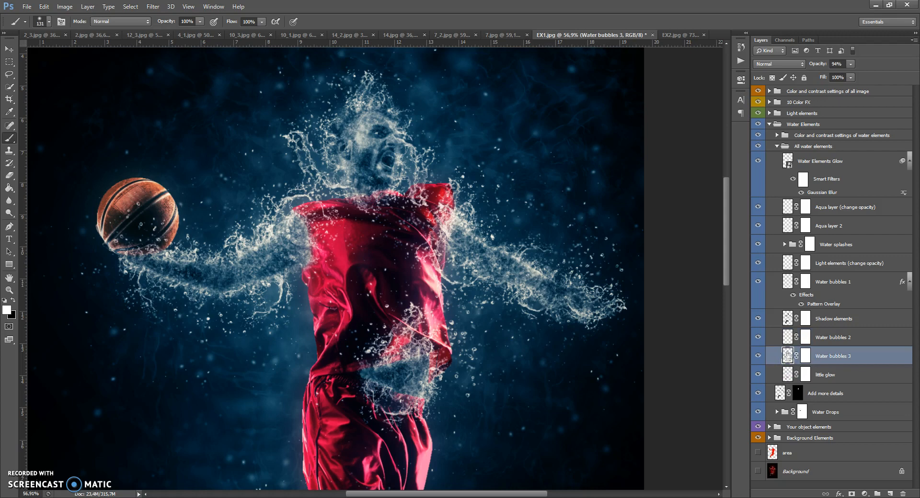
pyautogui.click(786, 375)
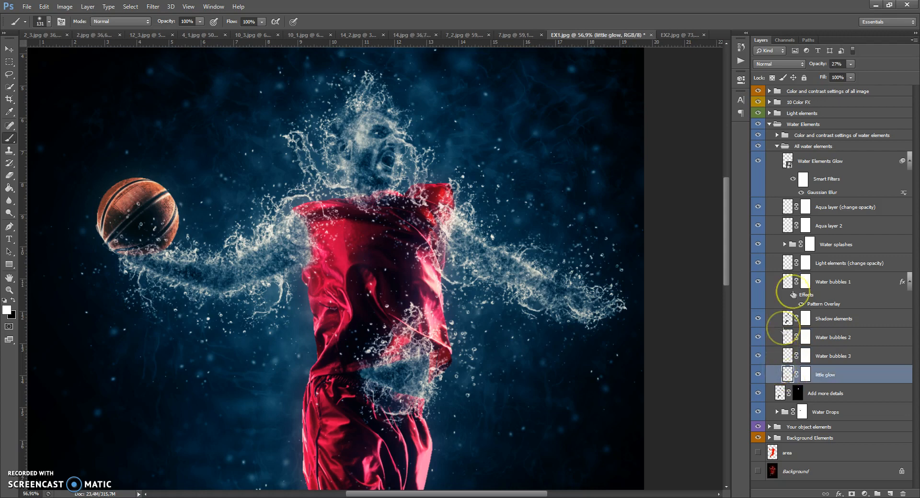
pyautogui.click(778, 147)
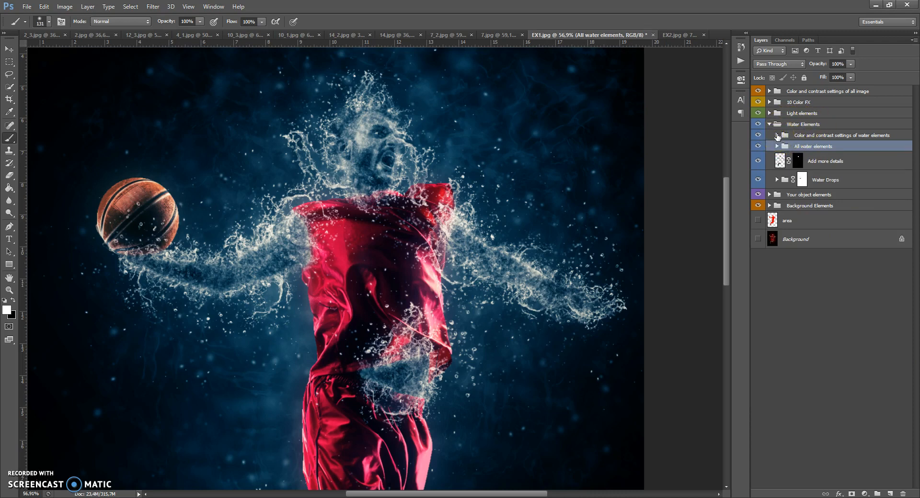
# Show the Add color tone to water elements layer and try purple and cyan as its fill colour, discarding the change.
pyautogui.click(777, 135)
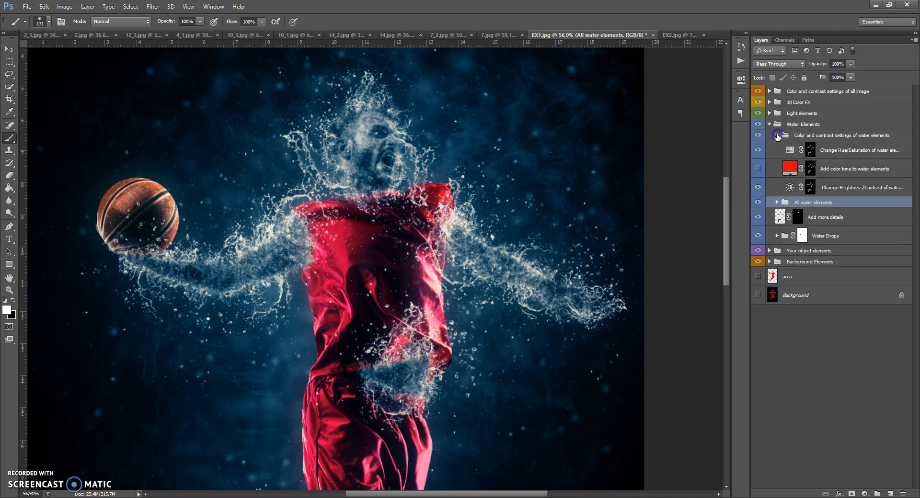
pyautogui.click(757, 168)
pyautogui.doubleClick(792, 168)
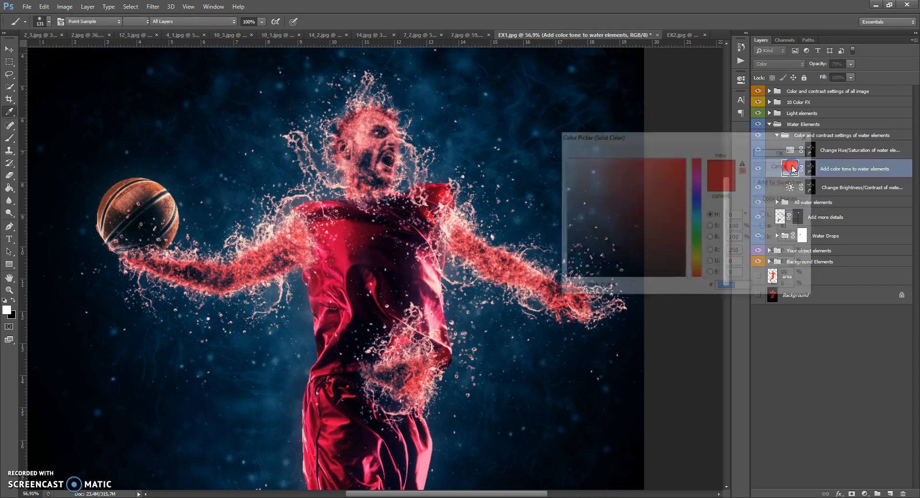
pyautogui.moveTo(698, 161); pyautogui.dragTo(696, 188)
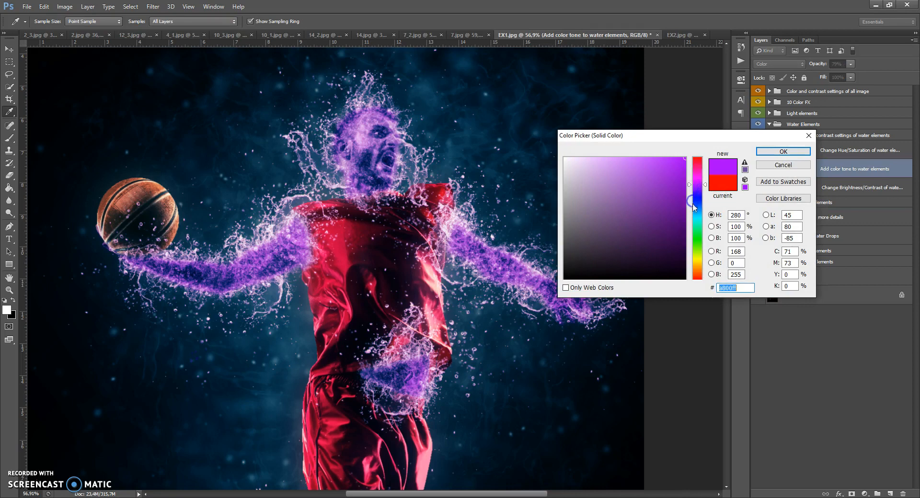
pyautogui.moveTo(695, 234)
pyautogui.mouseDown()
pyautogui.moveTo(697, 279)
pyautogui.moveTo(699, 166)
pyautogui.moveTo(693, 237)
pyautogui.mouseUp()
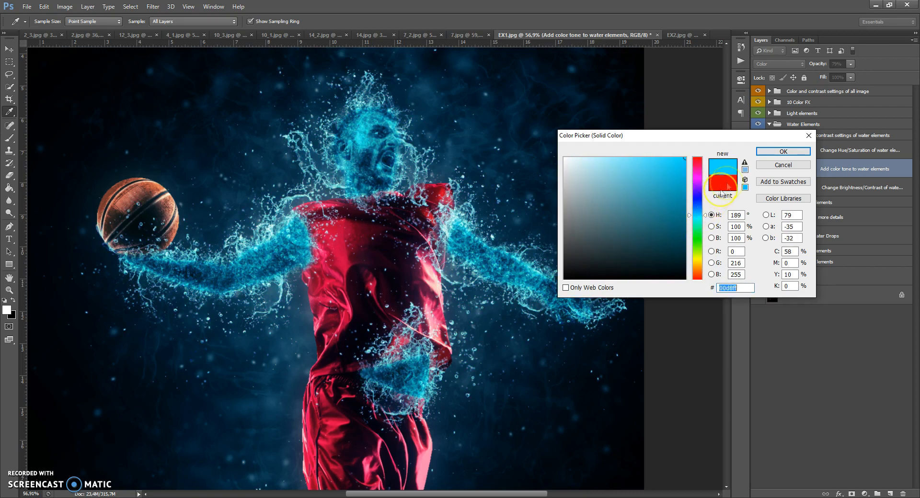
pyautogui.click(776, 164)
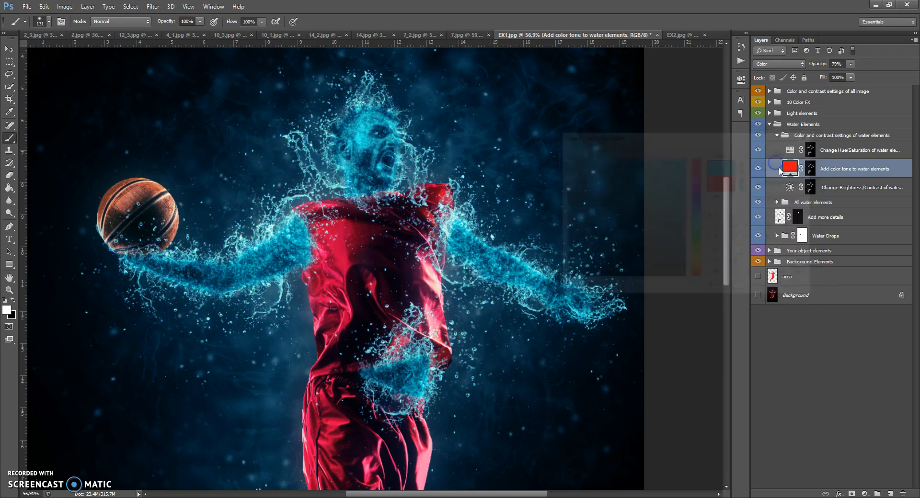
# Hide the Add color tone and Change Hue/Saturation layers of the water elements.
pyautogui.click(789, 150)
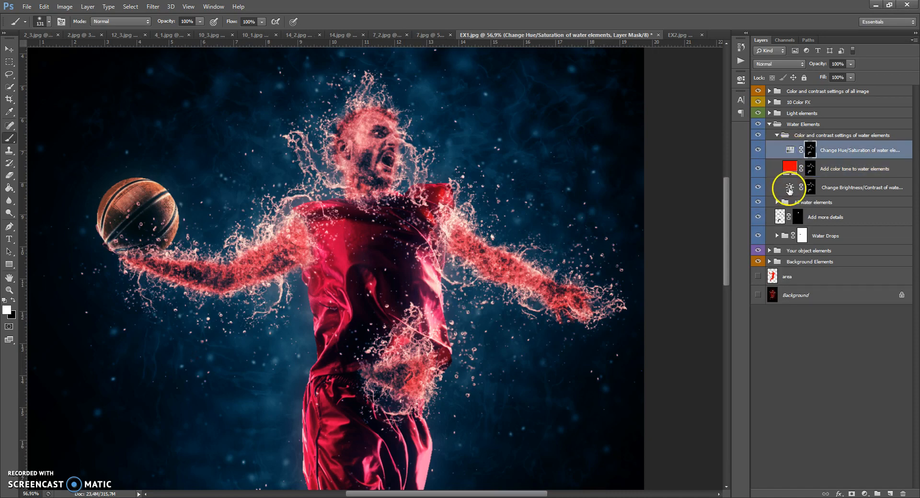
pyautogui.click(758, 169)
pyautogui.click(757, 150)
# Try a brightness of -115 and a higher contrast on the water elements' Brightness/Contrast layer, and reset both values to 0.
pyautogui.doubleClick(786, 184)
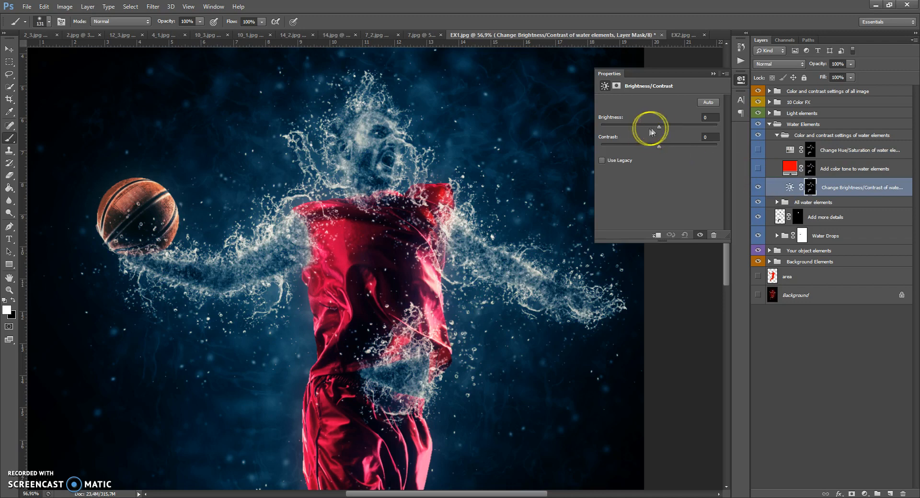
pyautogui.moveTo(637, 129); pyautogui.dragTo(615, 133)
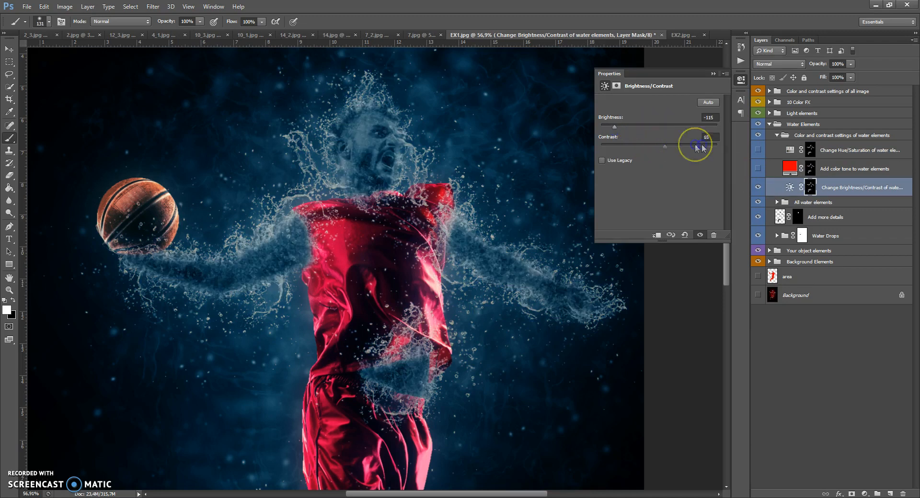
pyautogui.moveTo(696, 148); pyautogui.dragTo(698, 144)
pyautogui.moveTo(614, 127); pyautogui.dragTo(657, 126)
pyautogui.moveTo(716, 146); pyautogui.dragTo(657, 148)
pyautogui.click(713, 74)
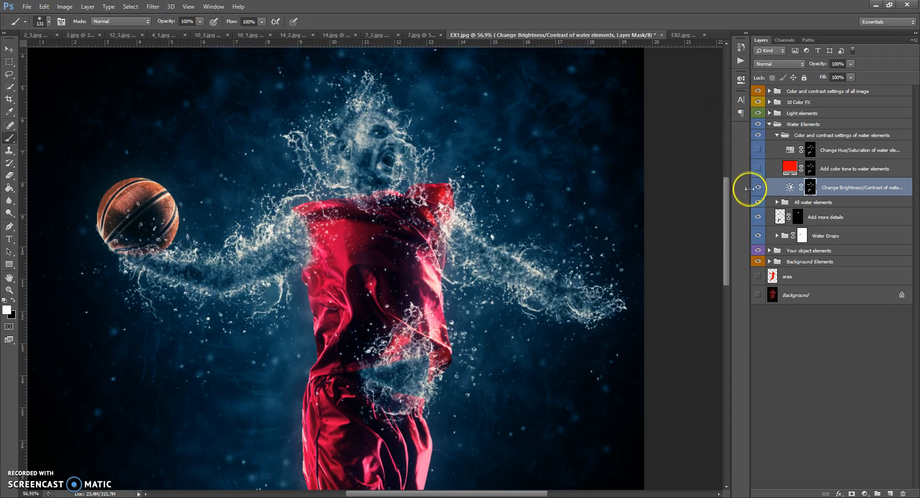
# Collapse the Water Elements group, open Light elements, and compare the image with and without the Special water tone layer.
pyautogui.click(776, 135)
pyautogui.click(769, 124)
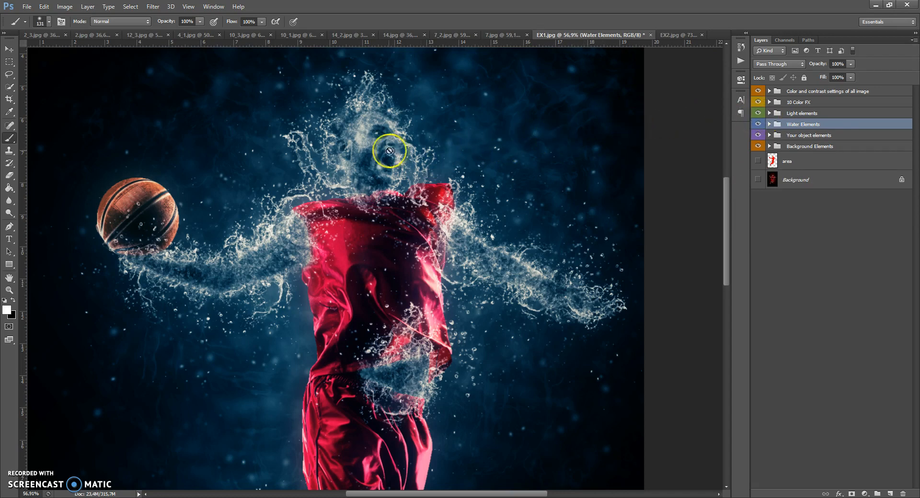
pyautogui.click(769, 113)
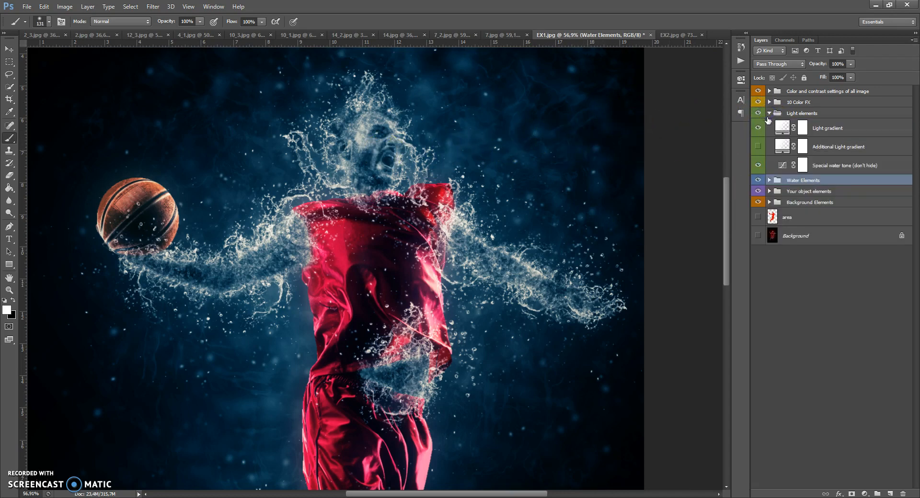
pyautogui.click(757, 165)
pyautogui.click(757, 165)
pyautogui.click(758, 166)
pyautogui.click(757, 165)
pyautogui.click(758, 165)
pyautogui.click(758, 165)
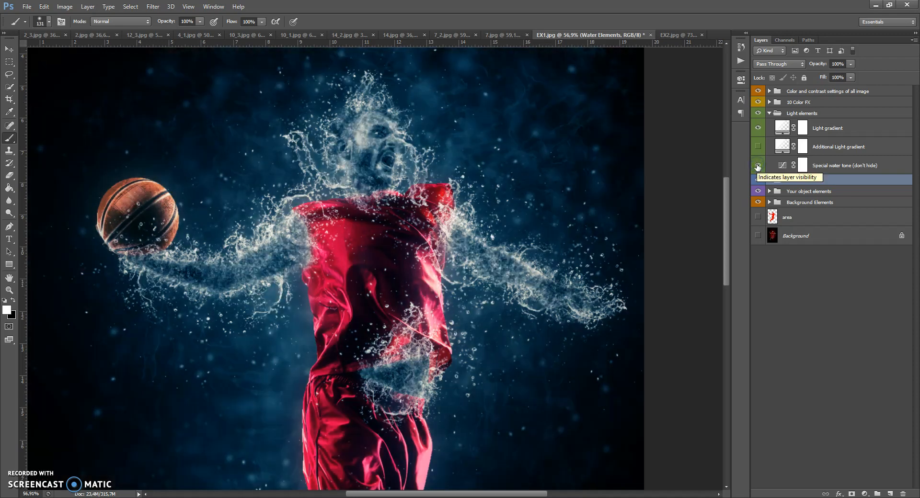
pyautogui.click(758, 166)
pyautogui.click(757, 165)
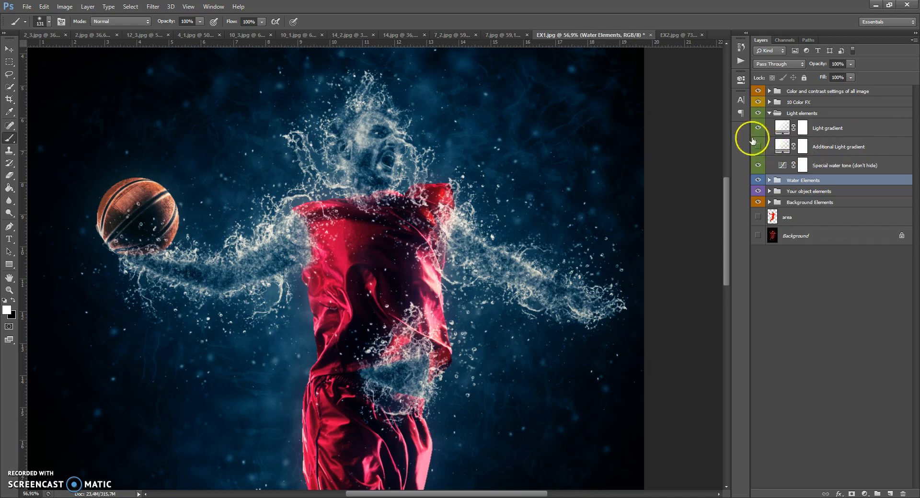
# Compare the image with the Light gradient and Additional Light gradient layers shown and hidden.
pyautogui.click(758, 127)
pyautogui.click(758, 128)
pyautogui.click(758, 128)
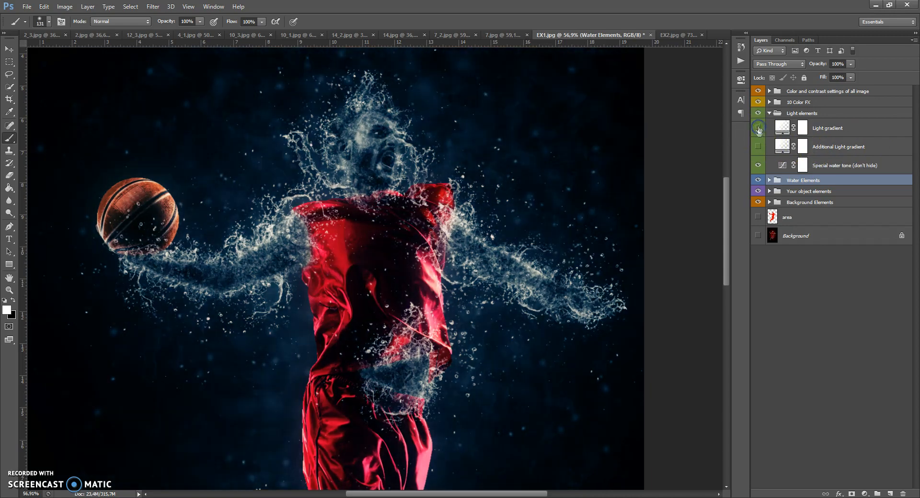
pyautogui.click(758, 148)
pyautogui.click(758, 148)
pyautogui.click(758, 128)
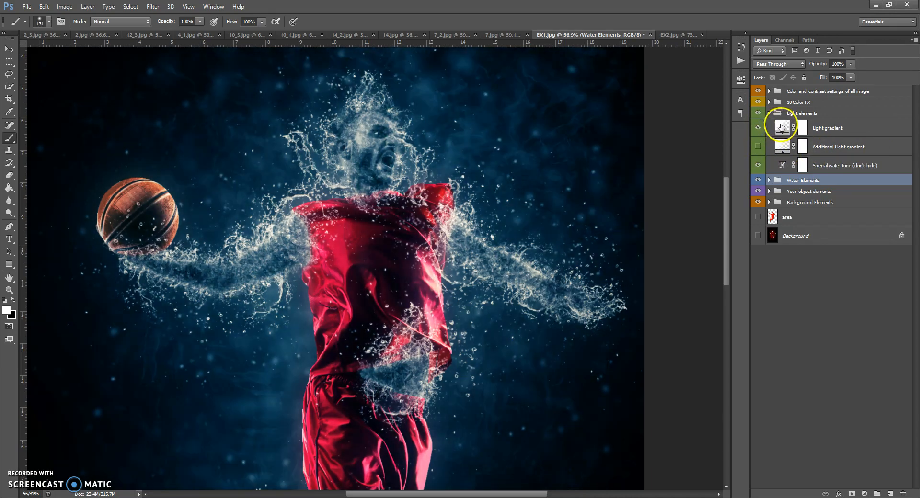
# Change the Light gradient layer's style to Radial, reposition the gradient over the figure, and raise the layer's opacity to 100%.
pyautogui.doubleClick(780, 128)
pyautogui.click(640, 203)
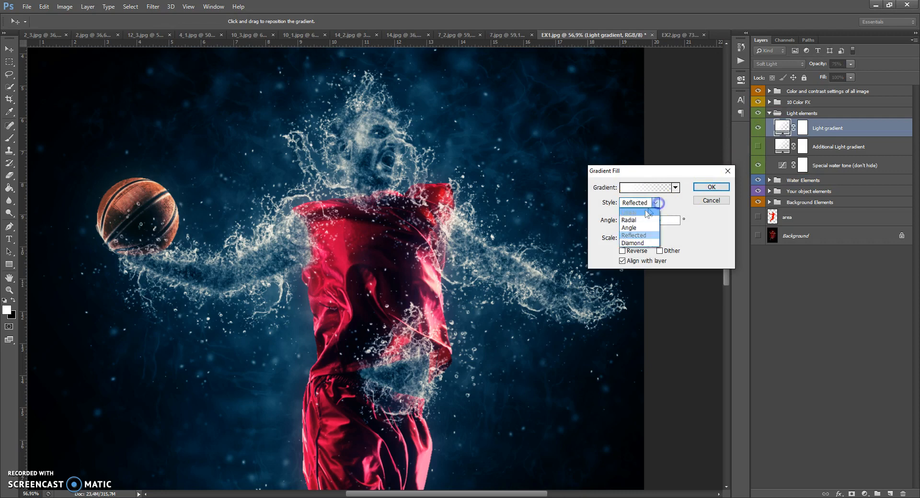
pyautogui.click(631, 220)
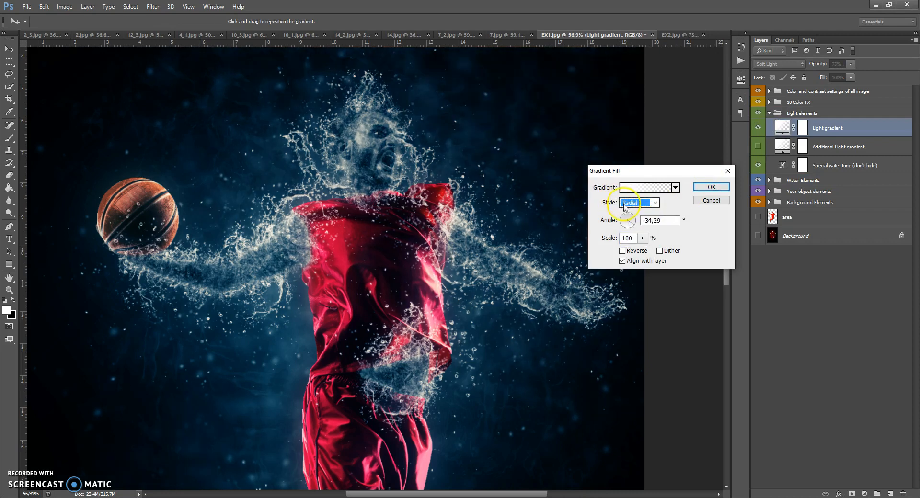
pyautogui.moveTo(388, 241); pyautogui.dragTo(475, 231)
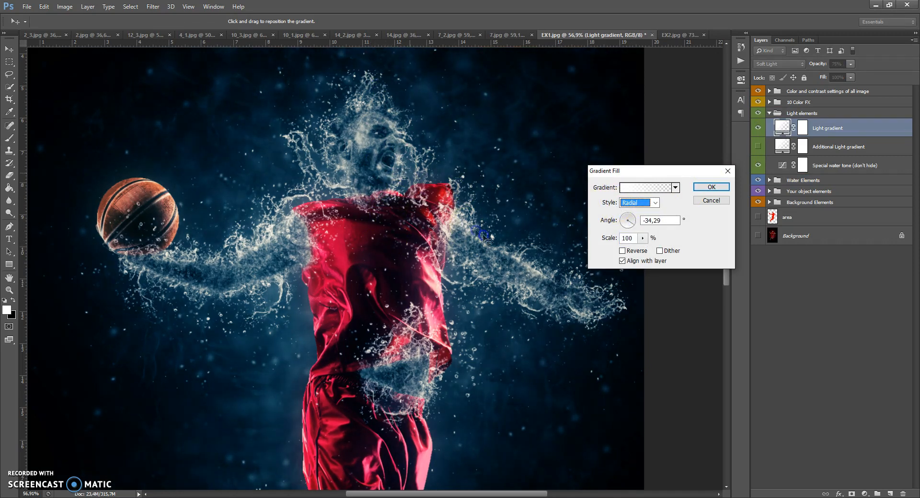
pyautogui.click(711, 187)
pyautogui.click(850, 64)
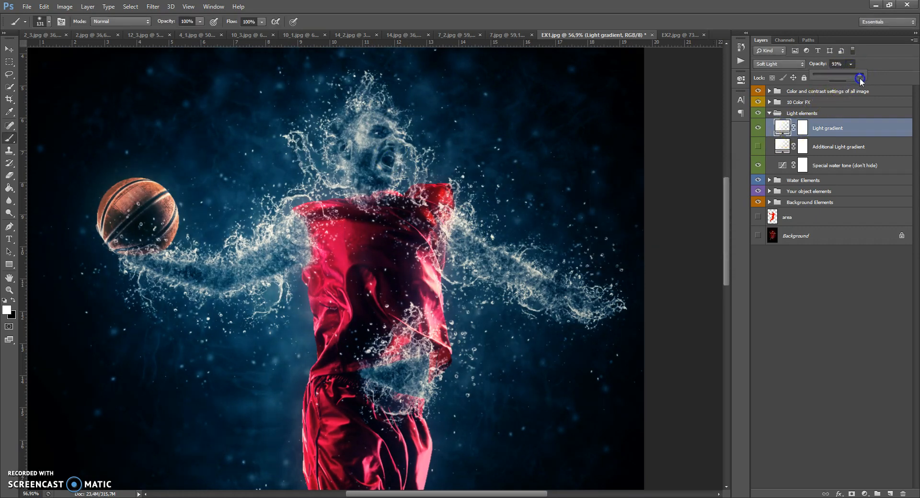
# Show the Additional Light gradient layer, give it the Radial style, reposition the gradient on the image, and collapse the Light elements group.
pyautogui.click(758, 146)
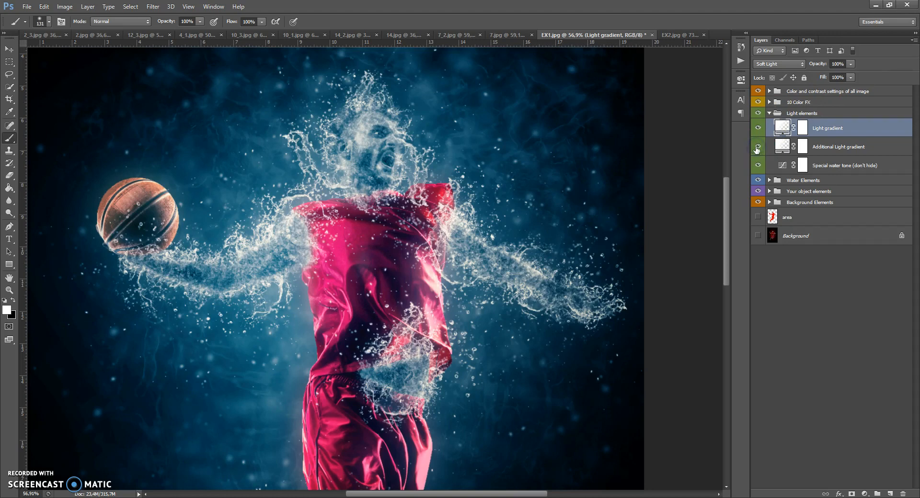
pyautogui.doubleClick(782, 146)
pyautogui.click(639, 203)
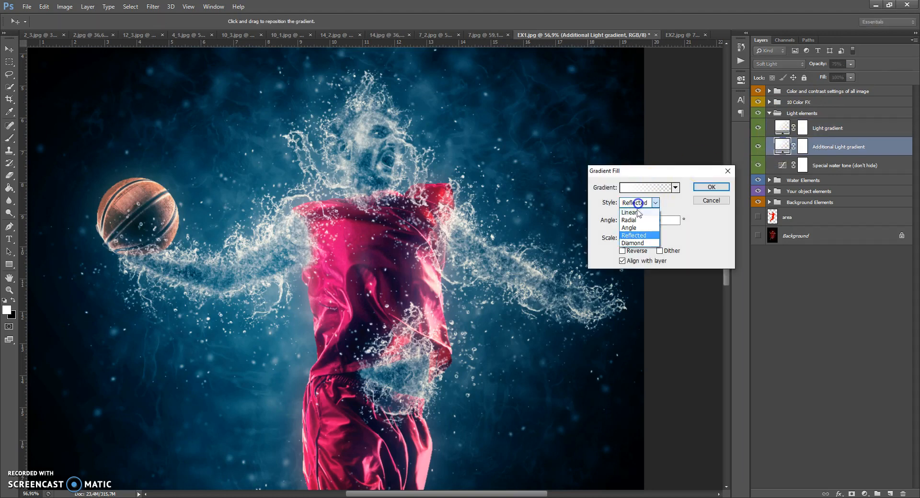
pyautogui.click(634, 220)
pyautogui.moveTo(348, 202); pyautogui.dragTo(537, 311)
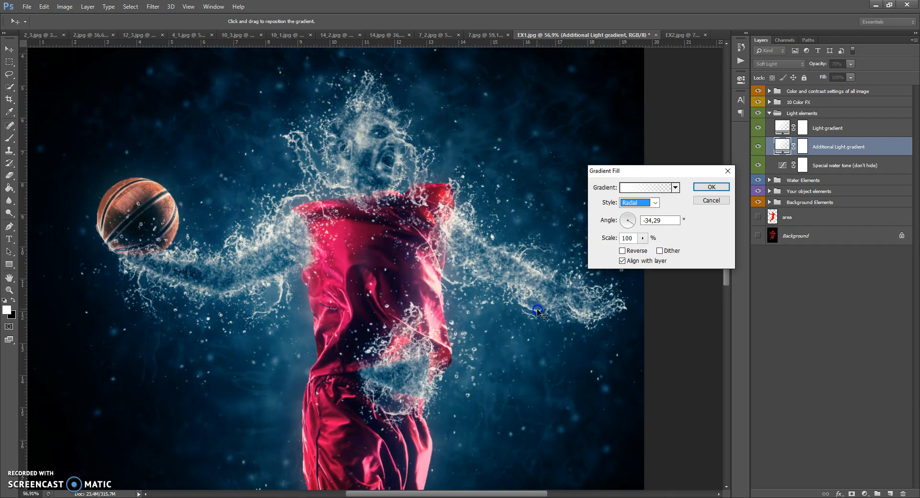
pyautogui.click(711, 187)
pyautogui.press('b')
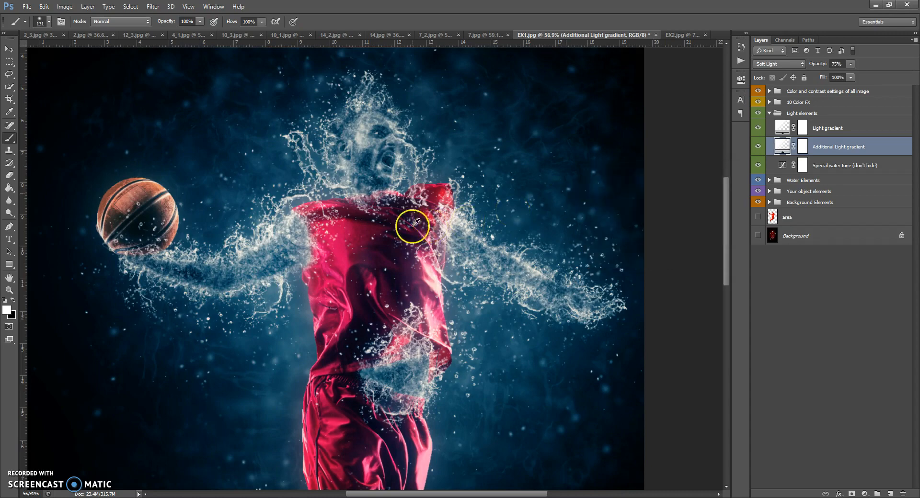
pyautogui.scroll(-2, 400, 222)
pyautogui.scroll(-5, 397, 227)
pyautogui.scroll(4, 395, 230)
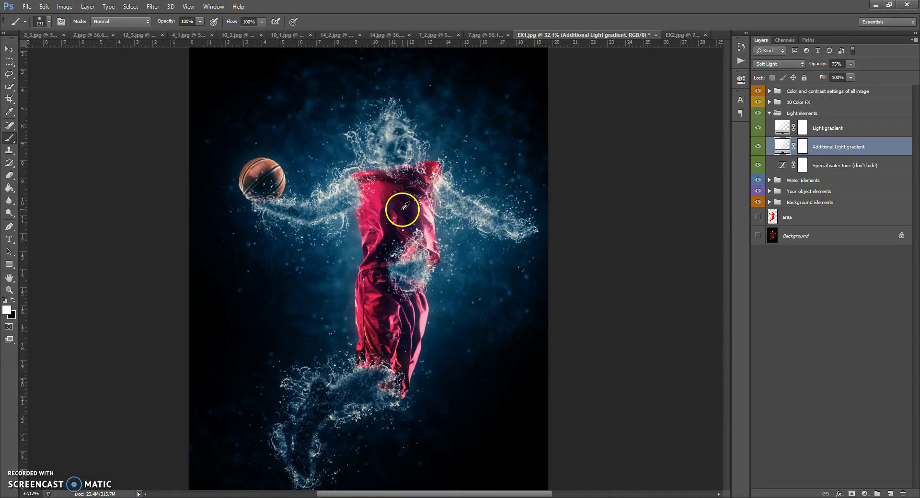
pyautogui.scroll(6, 407, 139)
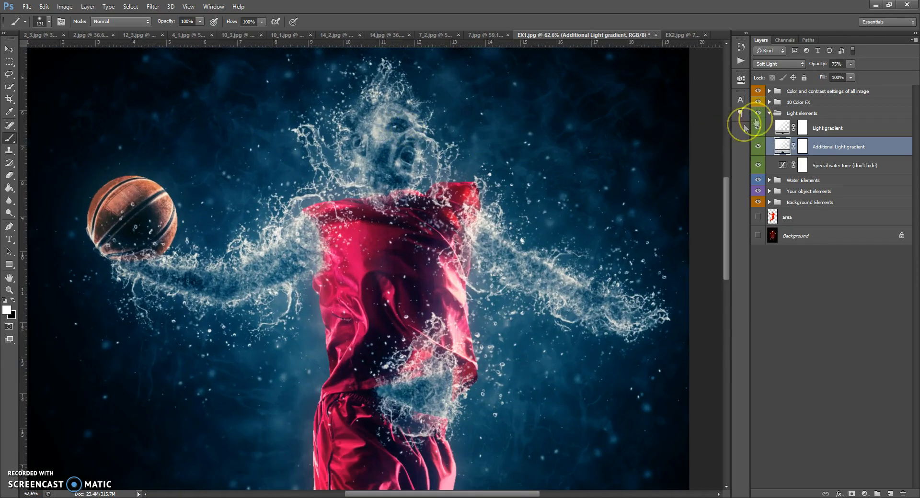
pyautogui.click(770, 112)
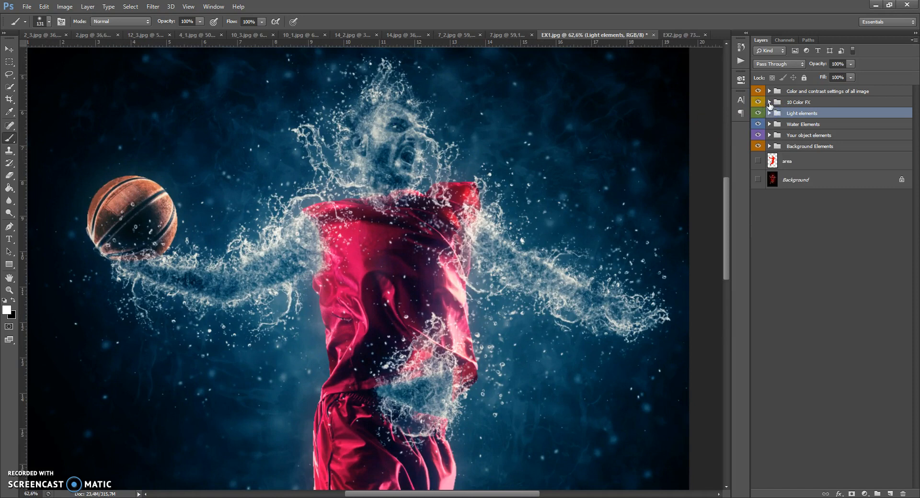
# Preview the colour effects from Col 1 to Col 10 in the 10 Color FX group, and collapse the group.
pyautogui.click(768, 102)
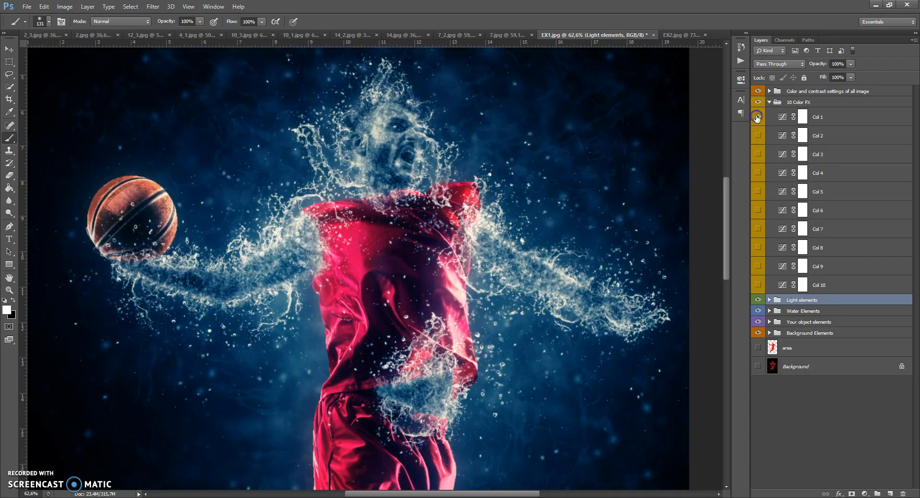
pyautogui.click(757, 118)
pyautogui.click(758, 137)
pyautogui.click(757, 136)
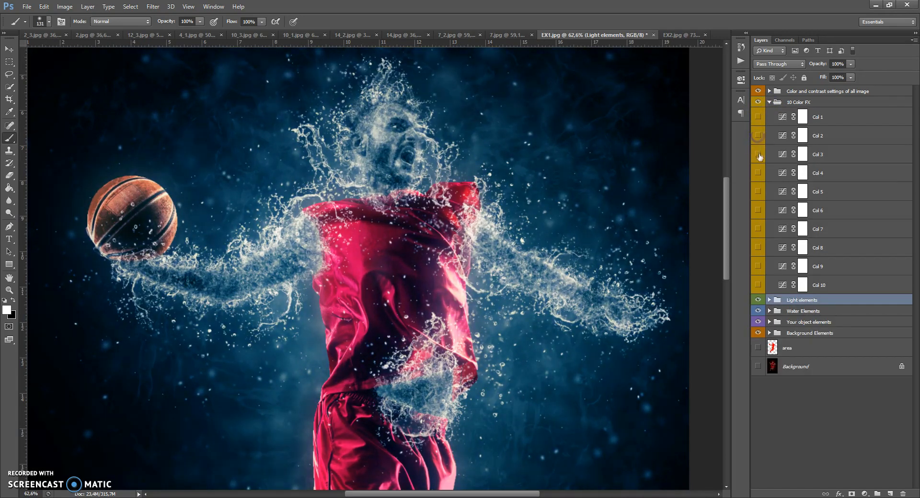
pyautogui.click(759, 155)
pyautogui.click(758, 173)
pyautogui.click(759, 173)
pyautogui.click(757, 192)
pyautogui.click(758, 191)
pyautogui.click(758, 210)
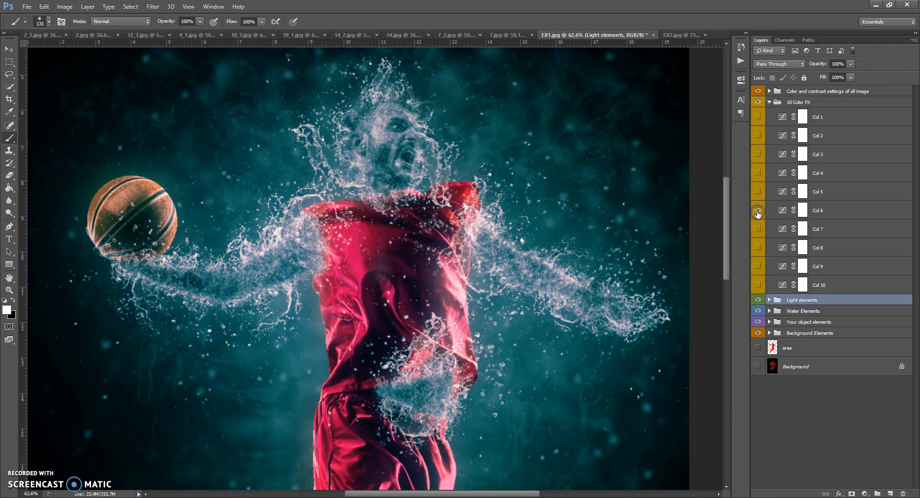
pyautogui.click(758, 210)
pyautogui.click(757, 229)
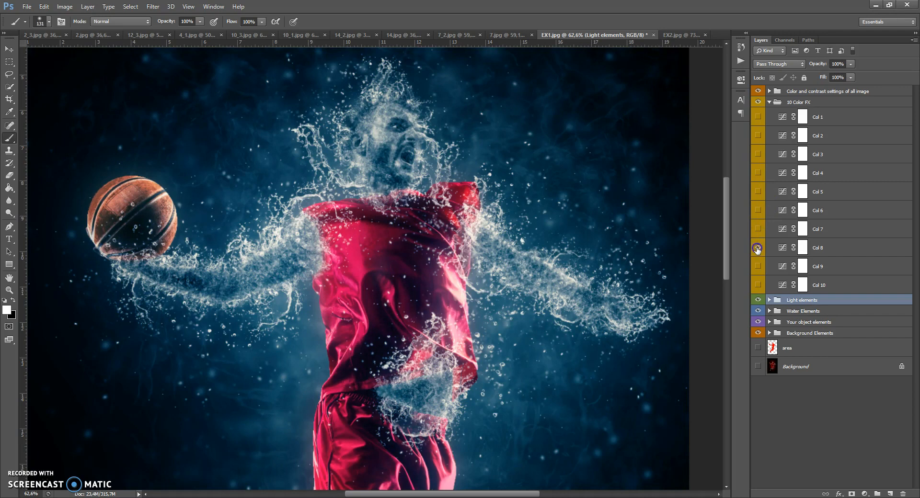
pyautogui.click(757, 266)
pyautogui.click(758, 267)
pyautogui.click(758, 286)
pyautogui.click(769, 102)
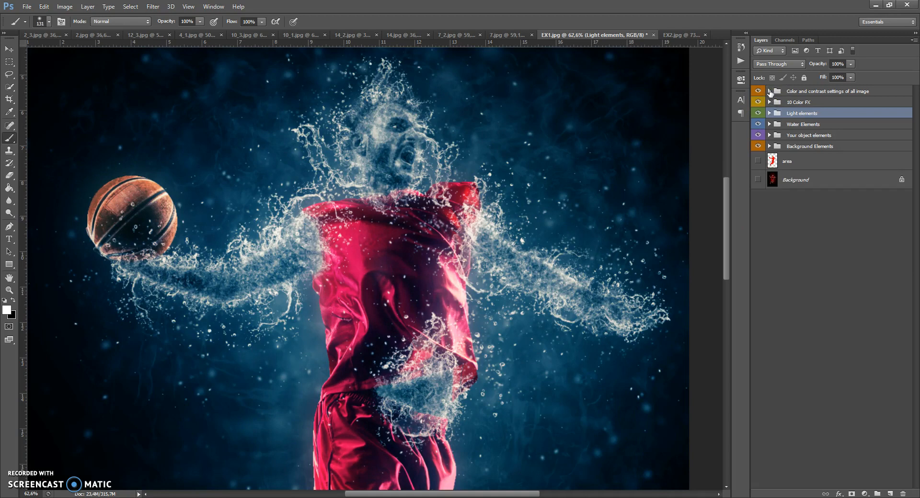
# Try different brightness and contrast values on the whole image's Brightness/Contrast layer, and reset both to 0.
pyautogui.click(770, 91)
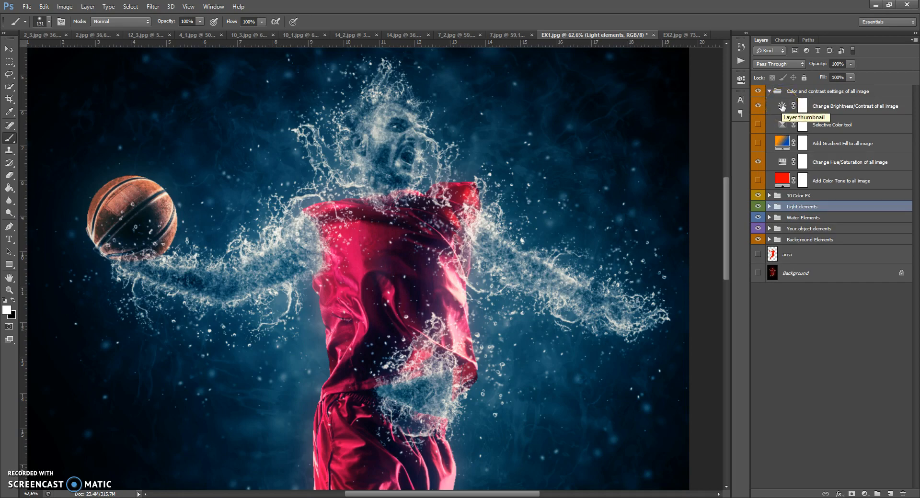
pyautogui.doubleClick(782, 107)
pyautogui.moveTo(657, 127); pyautogui.dragTo(669, 142)
pyautogui.click(708, 118)
pyautogui.write('0')
pyautogui.click(710, 137)
pyautogui.write('0')
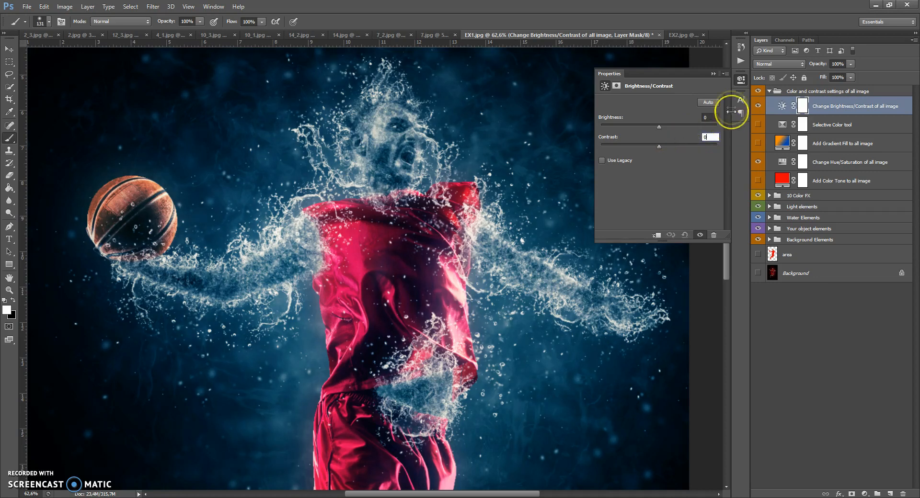
pyautogui.click(713, 73)
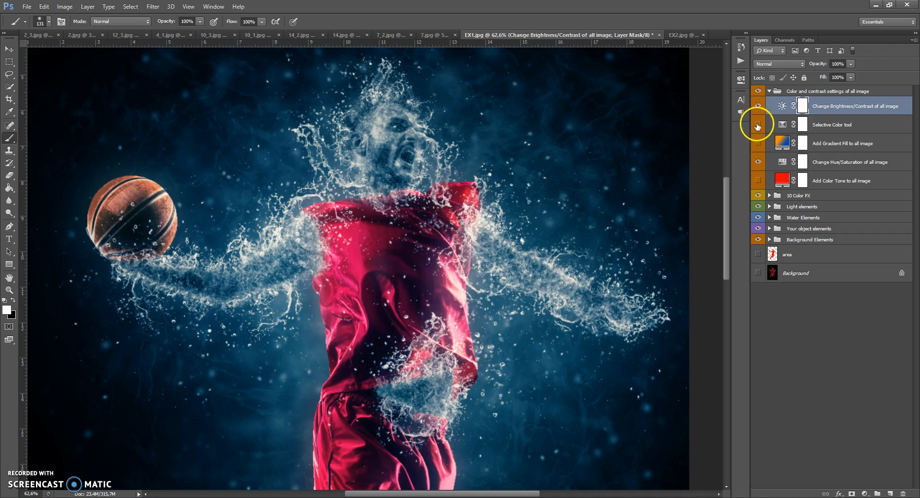
# Show the Selective Color tool layer, open its settings, and lower the yellow component of the Reds to about -10%.
pyautogui.doubleClick(782, 125)
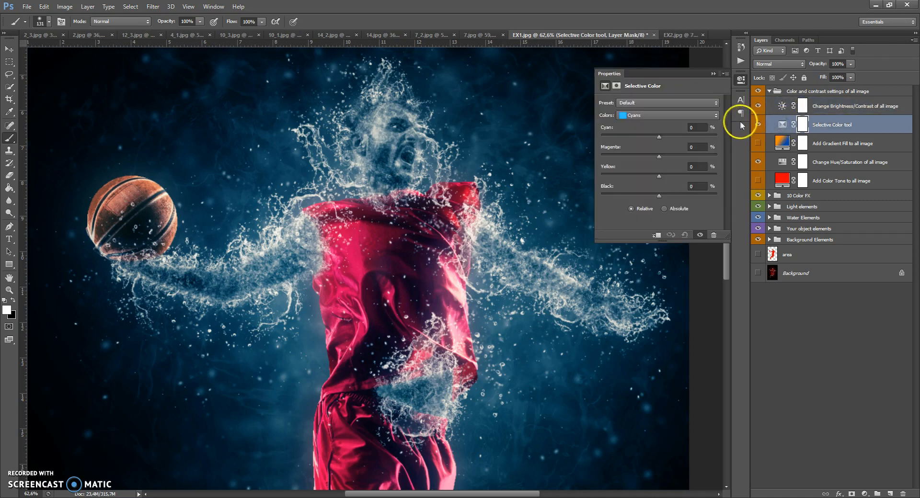
pyautogui.click(668, 115)
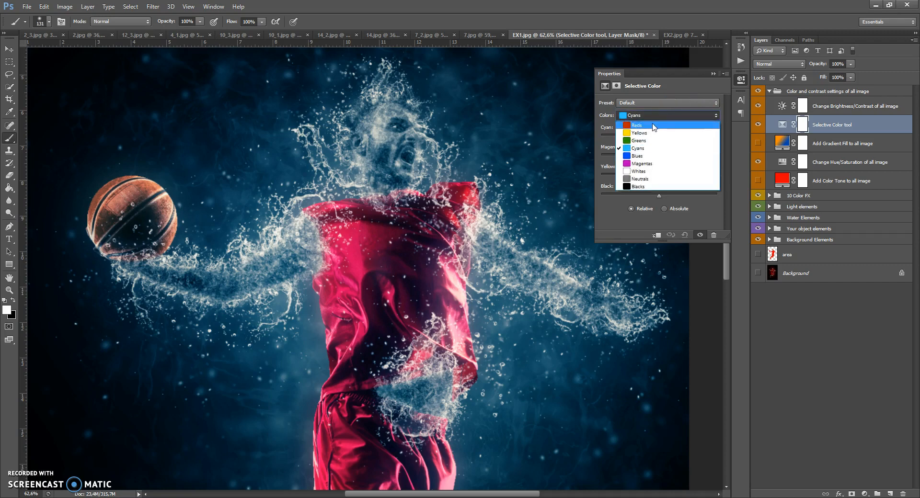
pyautogui.click(652, 127)
pyautogui.click(638, 114)
pyautogui.click(645, 120)
pyautogui.click(643, 119)
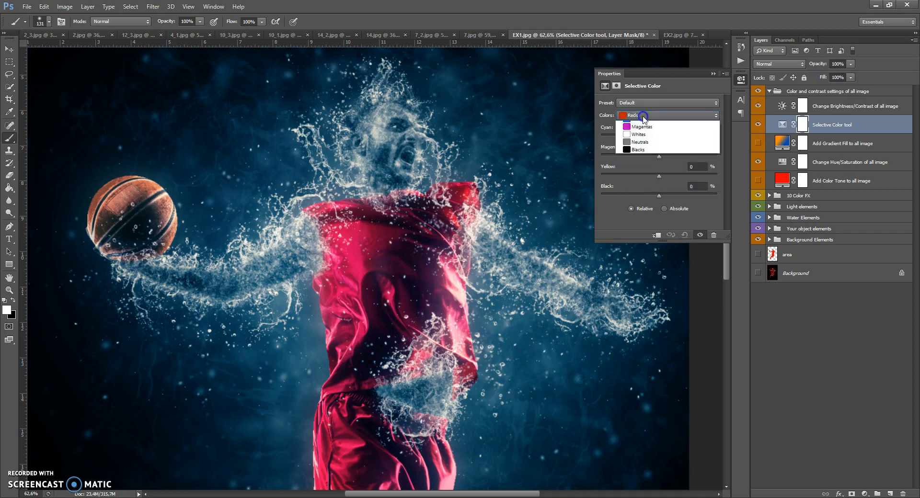
pyautogui.click(638, 127)
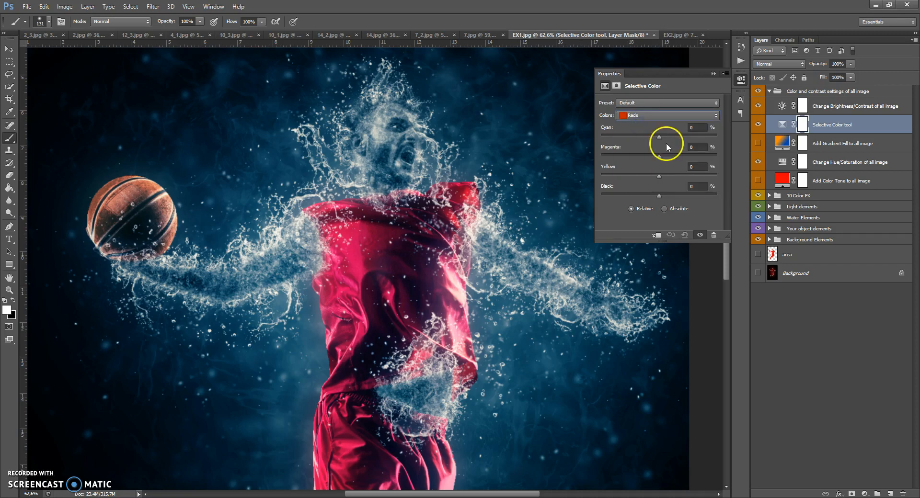
pyautogui.moveTo(659, 137); pyautogui.dragTo(655, 188)
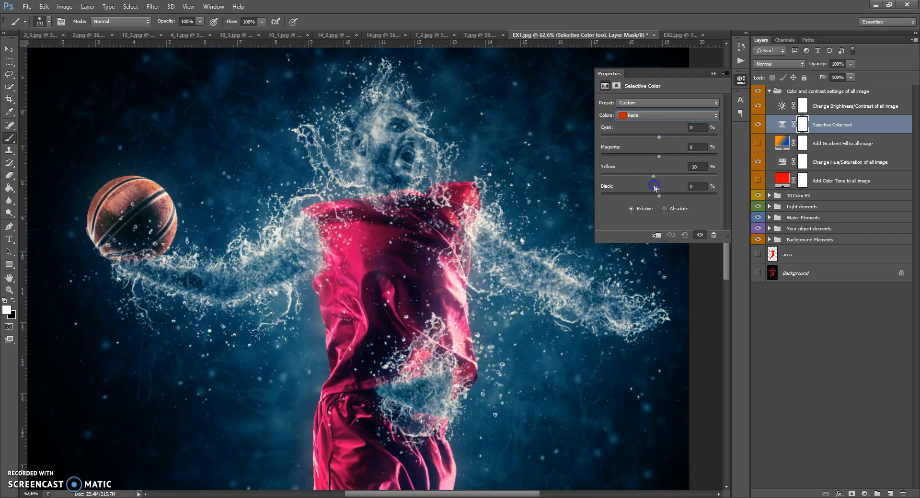
# Adjust the Blues of the Selective Color tool layer with its component sliders, and hide the layer.
pyautogui.click(640, 116)
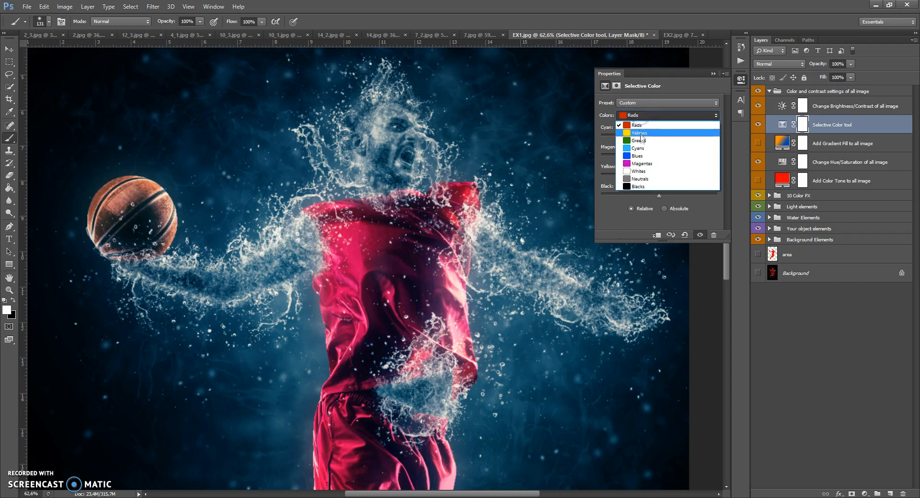
pyautogui.click(640, 156)
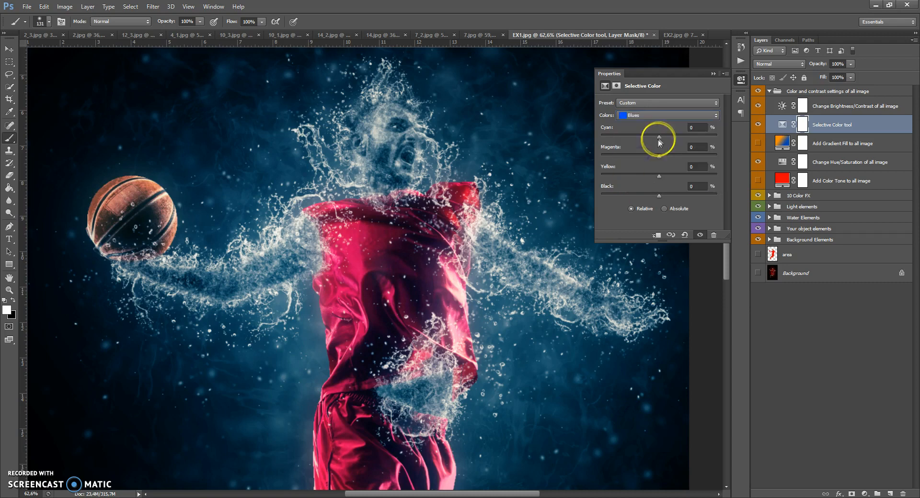
pyautogui.moveTo(601, 136); pyautogui.dragTo(716, 177)
pyautogui.moveTo(659, 195); pyautogui.dragTo(737, 200)
pyautogui.moveTo(664, 205); pyautogui.dragTo(660, 203)
pyautogui.moveTo(666, 137); pyautogui.dragTo(663, 139)
pyautogui.click(712, 74)
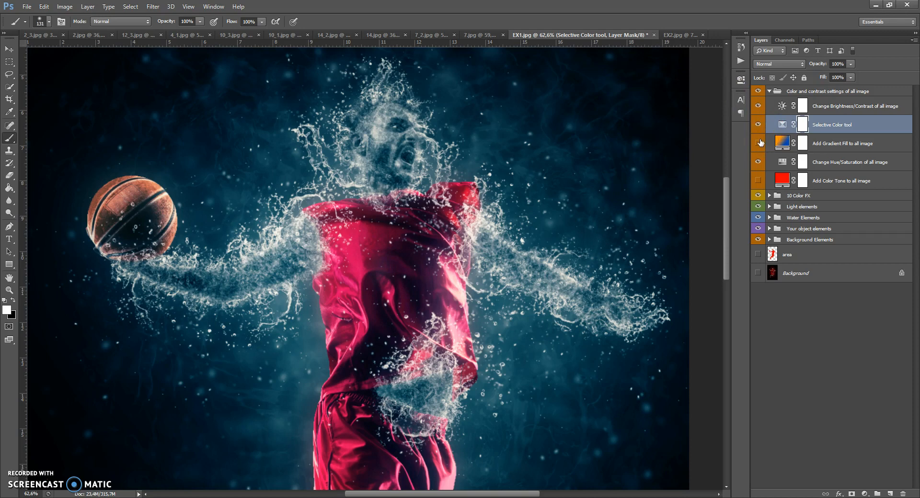
pyautogui.click(758, 125)
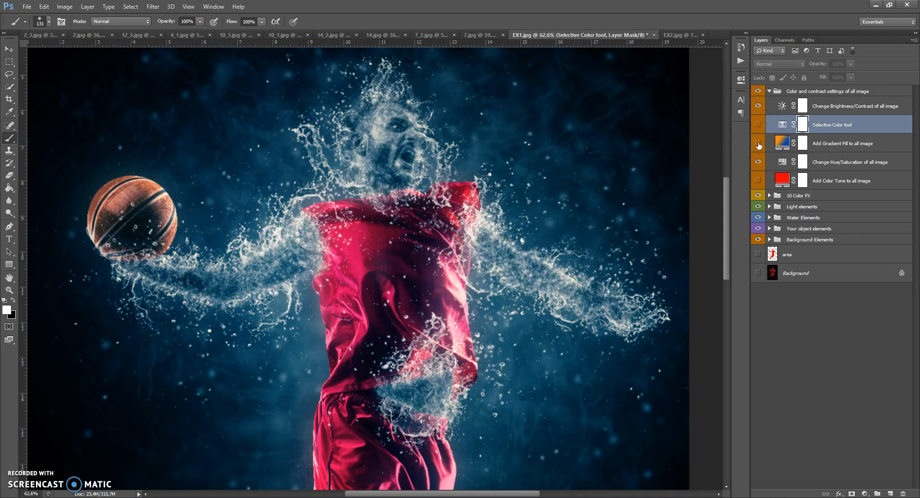
# Show the Add Color Tone to all image layer, try other tone colours, and lower its opacity to 58%.
pyautogui.click(758, 180)
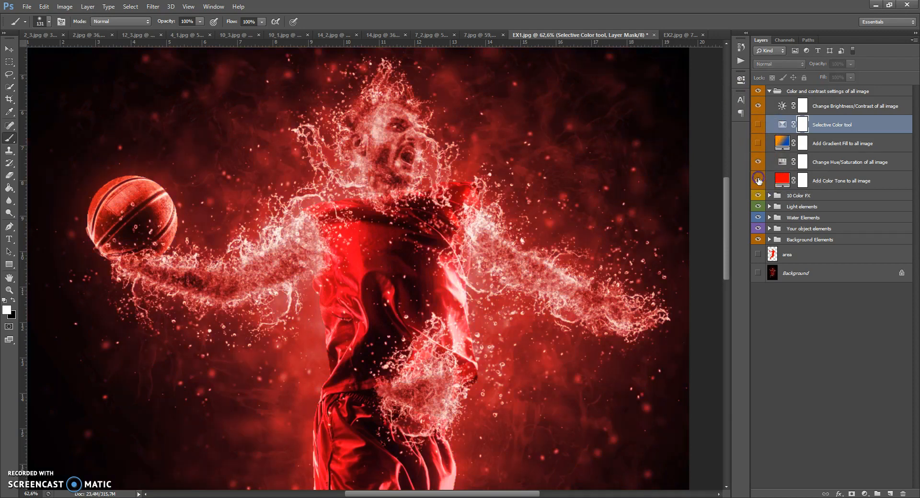
pyautogui.doubleClick(780, 179)
pyautogui.moveTo(693, 168)
pyautogui.mouseDown()
pyautogui.moveTo(697, 274)
pyautogui.moveTo(697, 170)
pyautogui.mouseUp()
pyautogui.click(762, 165)
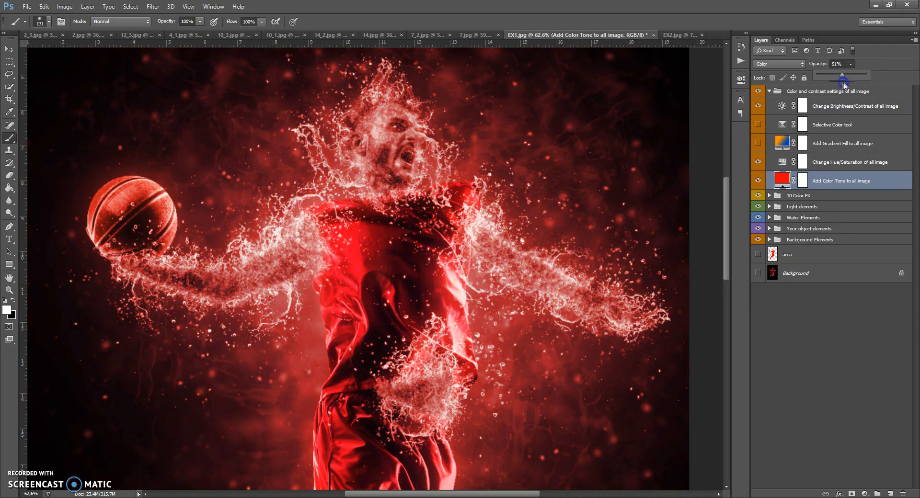
# Set the hue of the Change Hue/Saturation of all image layer to -143, and hide that layer and the Color Tone layer.
pyautogui.doubleClick(782, 161)
pyautogui.moveTo(659, 139); pyautogui.dragTo(611, 139)
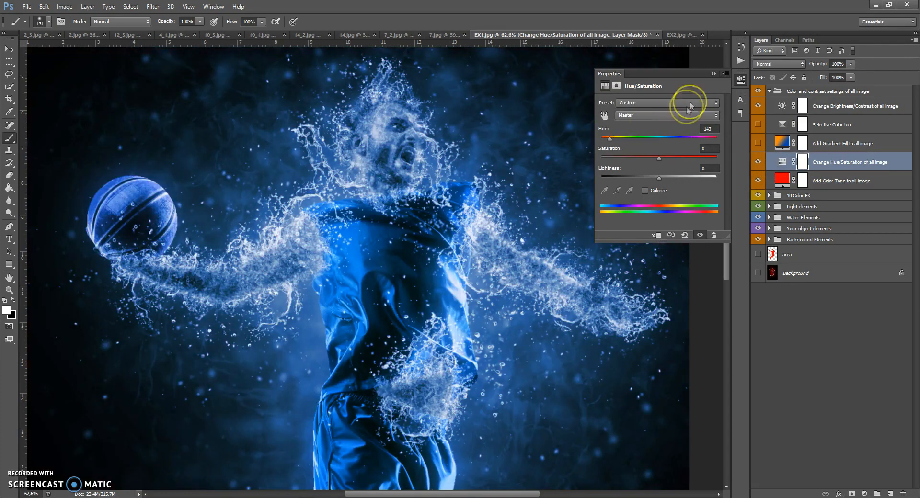
pyautogui.click(715, 73)
pyautogui.click(758, 162)
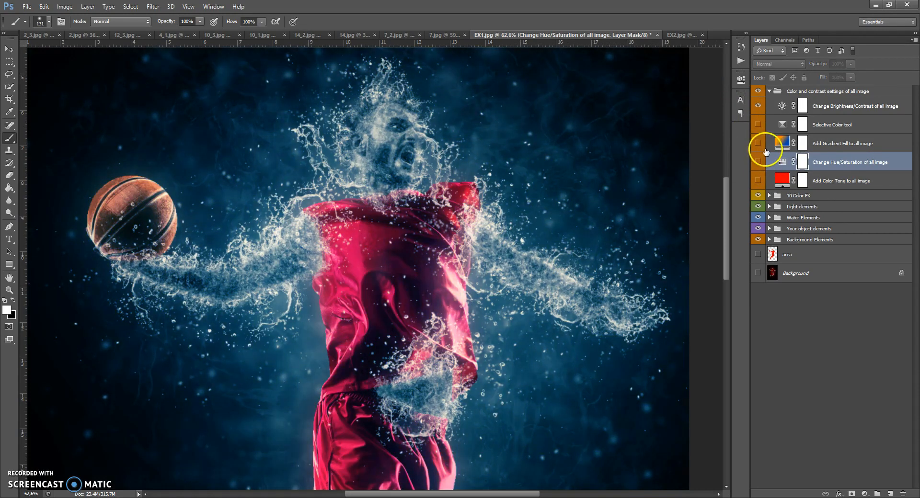
# Show the Add Gradient Fill to all image layer, rotate its linear gradient to -172.41°, and reposition it over the figure.
pyautogui.click(756, 143)
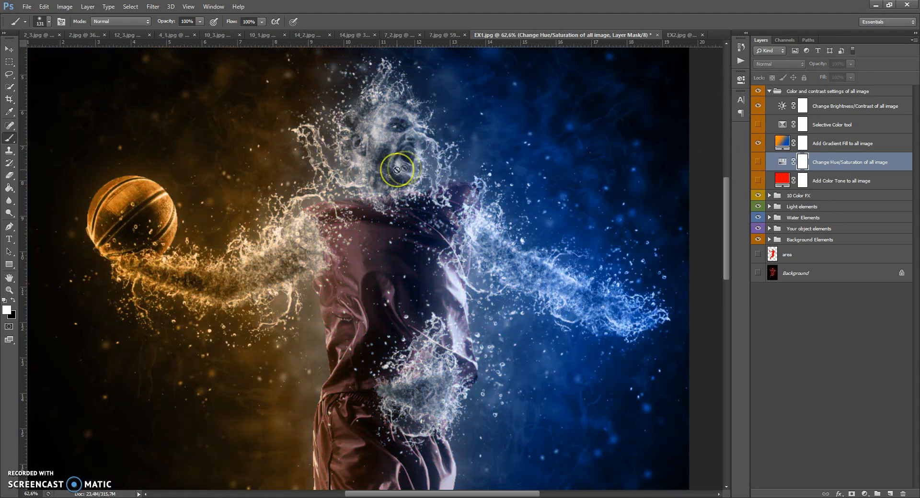
pyautogui.scroll(-4, 349, 168)
pyautogui.scroll(1, 372, 173)
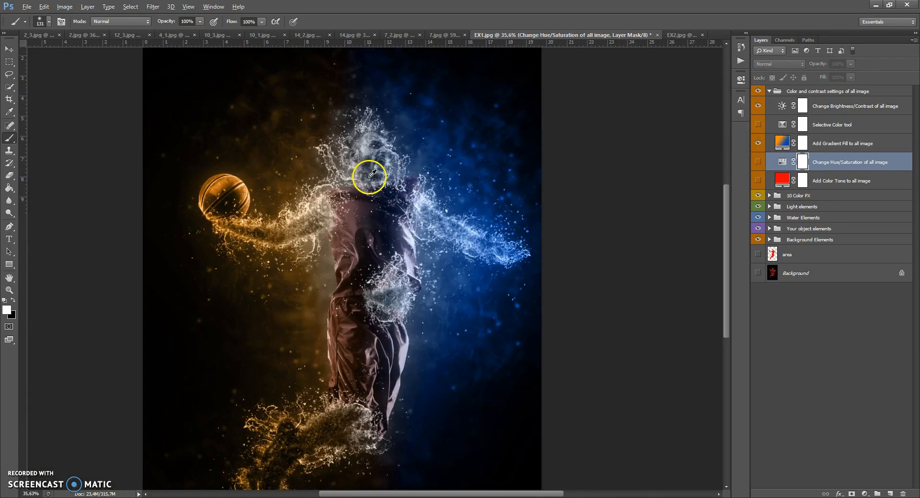
pyautogui.doubleClick(782, 142)
pyautogui.moveTo(414, 214)
pyautogui.mouseDown()
pyautogui.moveTo(203, 231)
pyautogui.moveTo(418, 218)
pyautogui.mouseUp()
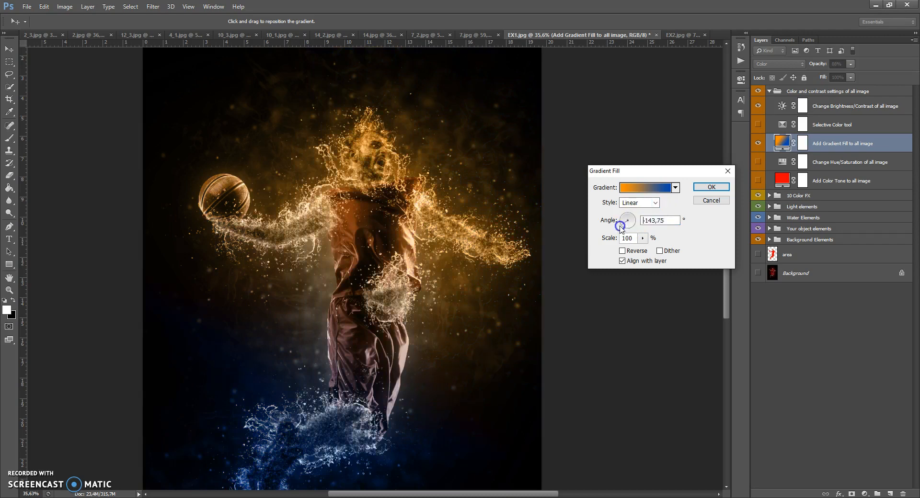
pyautogui.moveTo(297, 314); pyautogui.dragTo(412, 212)
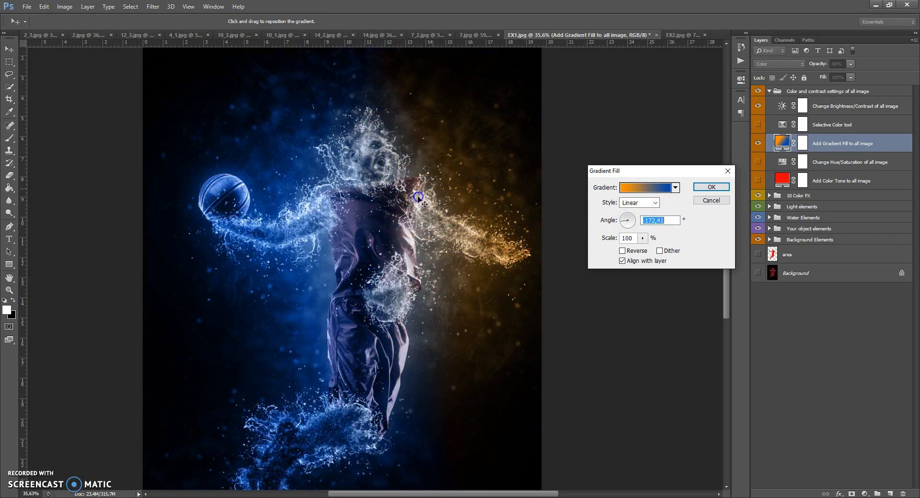
# Change the gradient fill's orange colour stop to bright red and keep the blue stop.
pyautogui.click(642, 188)
pyautogui.click(644, 300)
pyautogui.doubleClick(643, 299)
pyautogui.moveTo(698, 210); pyautogui.dragTo(696, 160)
pyautogui.click(778, 152)
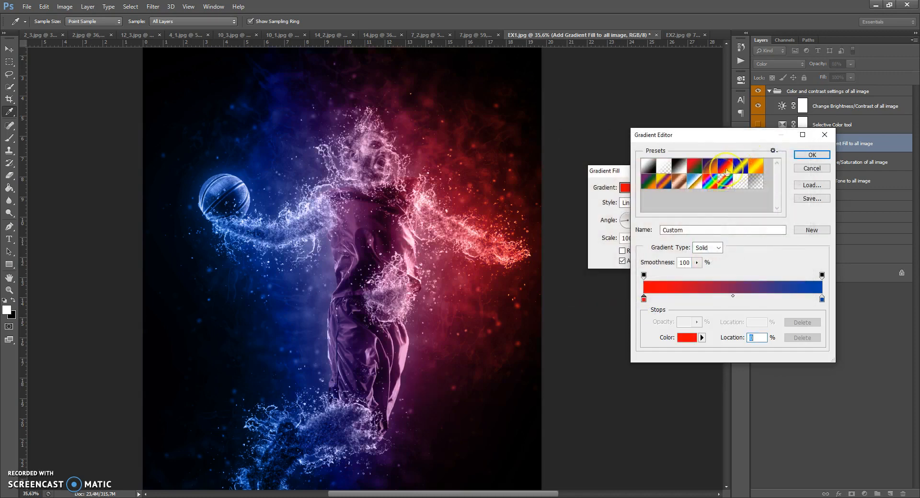
pyautogui.click(804, 156)
# Give the gradient fill the Radial style and a 159% scale, reposition it on the image, and hide the layer.
pyautogui.click(655, 203)
pyautogui.click(643, 220)
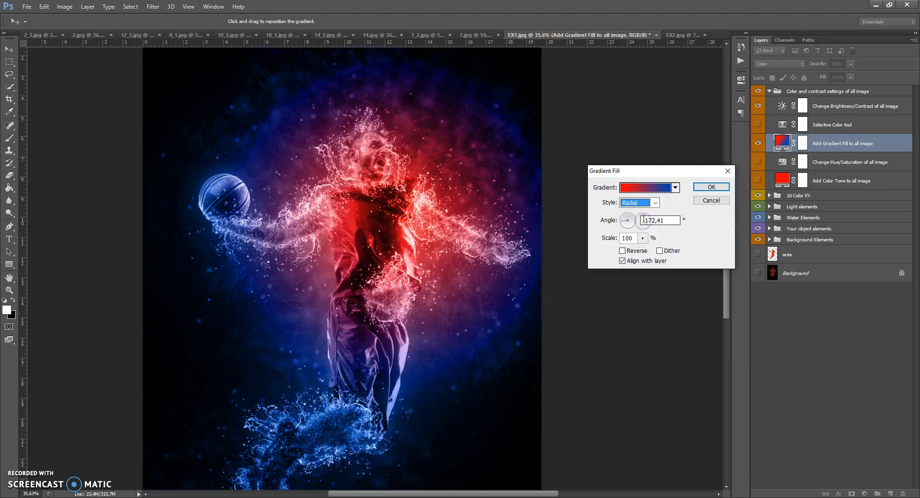
pyautogui.moveTo(403, 217); pyautogui.dragTo(356, 255)
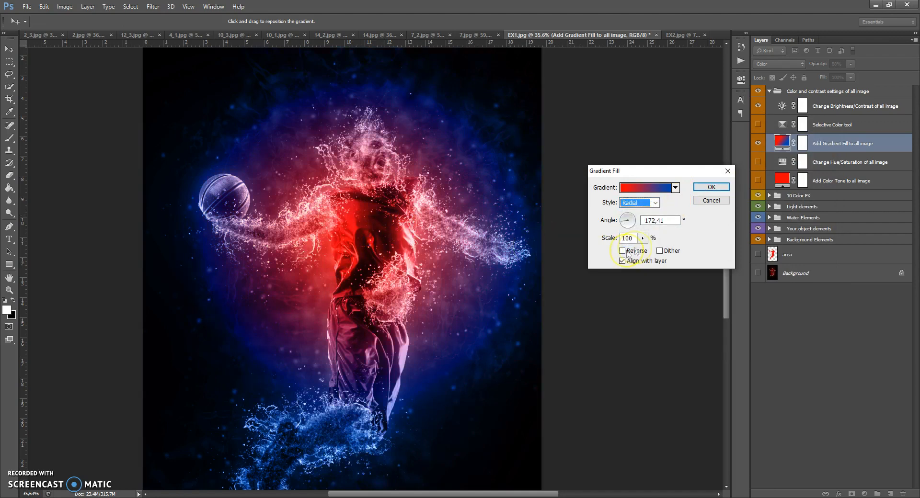
pyautogui.click(642, 238)
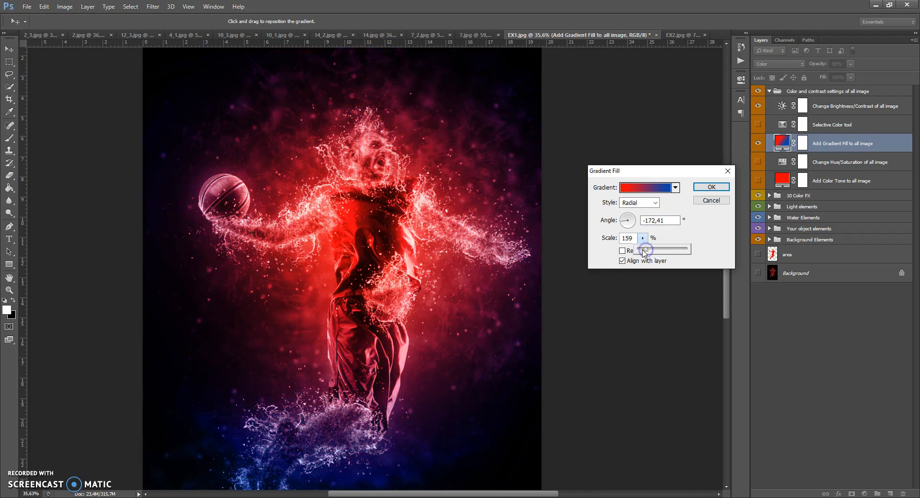
pyautogui.moveTo(443, 242); pyautogui.dragTo(312, 239)
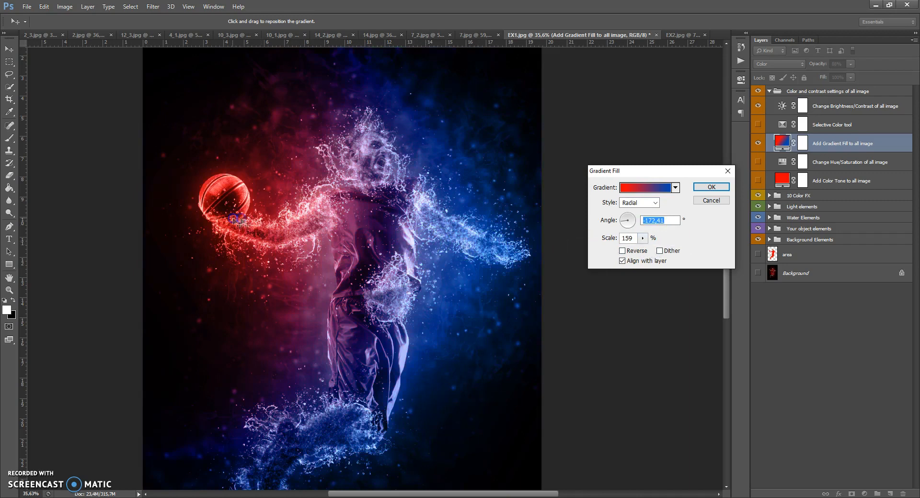
pyautogui.moveTo(380, 205); pyautogui.dragTo(415, 240)
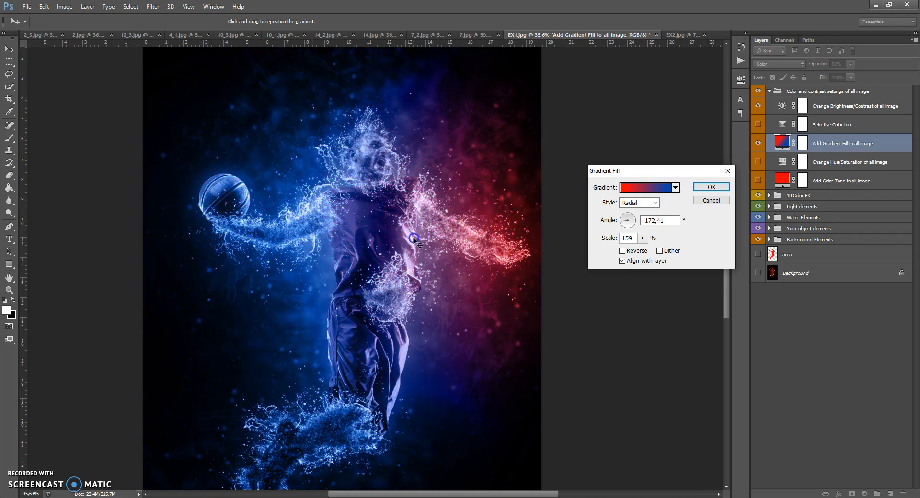
pyautogui.click(711, 187)
pyautogui.click(780, 103)
pyautogui.click(757, 143)
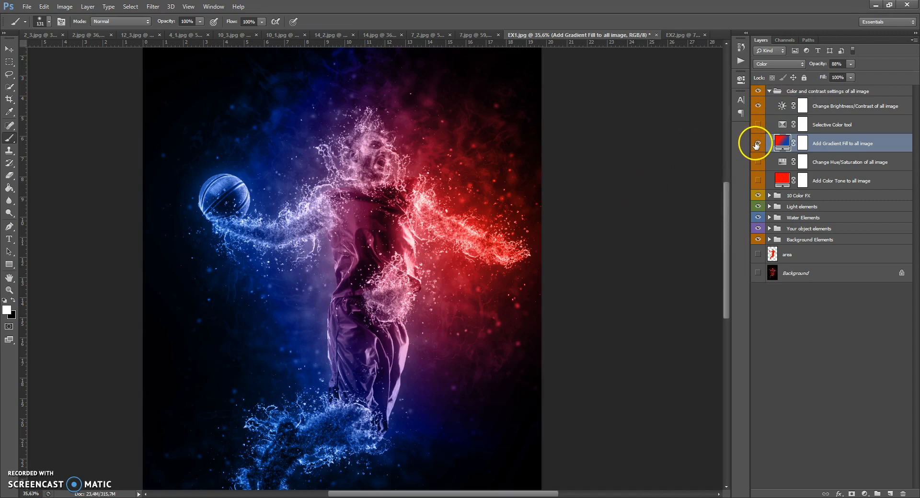
# Collapse the colour settings group and combine all the effect groups above the area layer into one group.
pyautogui.click(769, 91)
pyautogui.keyDown('shift'); pyautogui.click(778, 147); pyautogui.keyUp('shift')
pyautogui.hotkey('ctrl', 'g')
# Toggle the combined group's visibility over the Background layer to compare the water effect with the original photo.
pyautogui.click(758, 91)
pyautogui.click(758, 91)
pyautogui.click(757, 92)
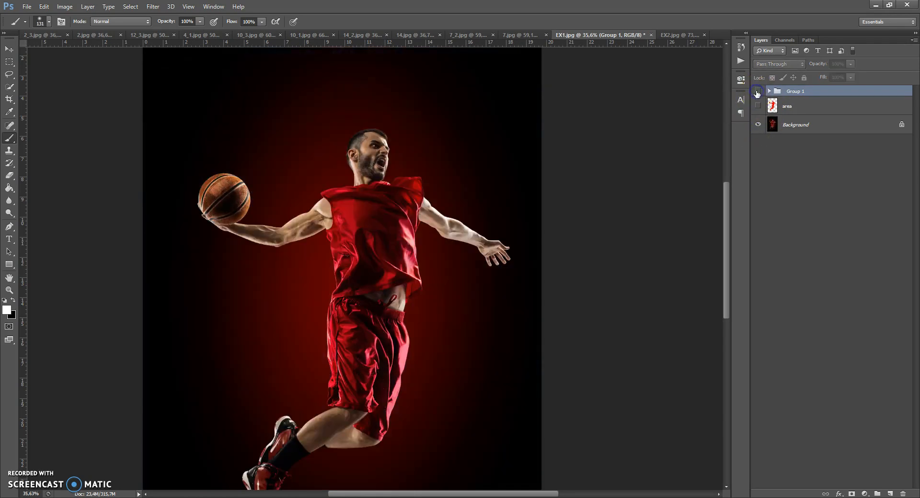
pyautogui.click(757, 91)
pyautogui.click(757, 91)
pyautogui.click(758, 91)
pyautogui.click(757, 91)
pyautogui.click(758, 92)
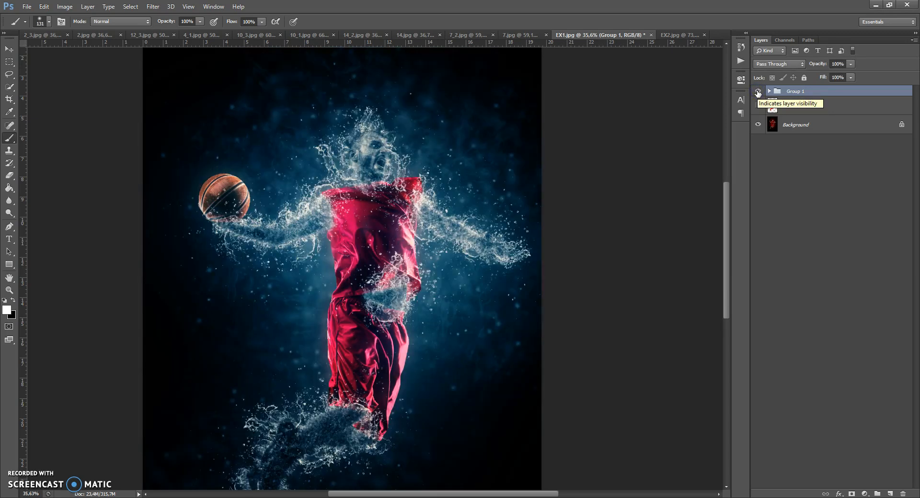
pyautogui.click(758, 92)
pyautogui.click(757, 91)
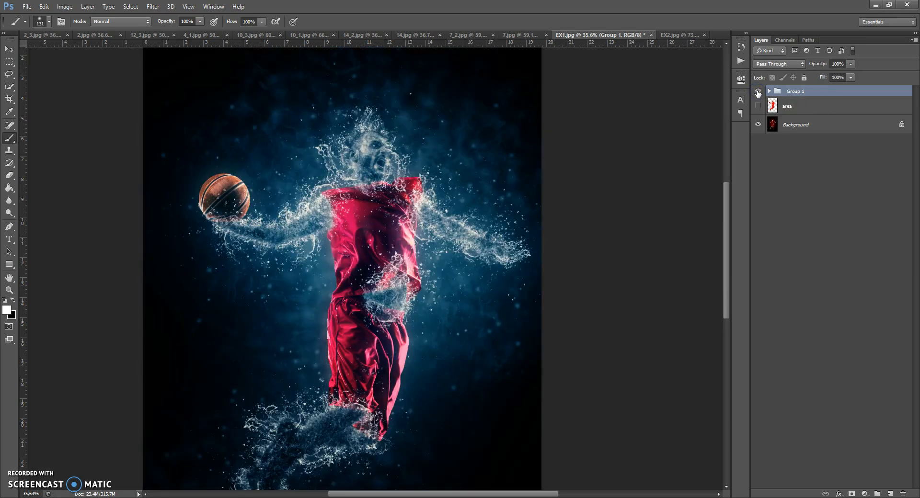
pyautogui.click(776, 93)
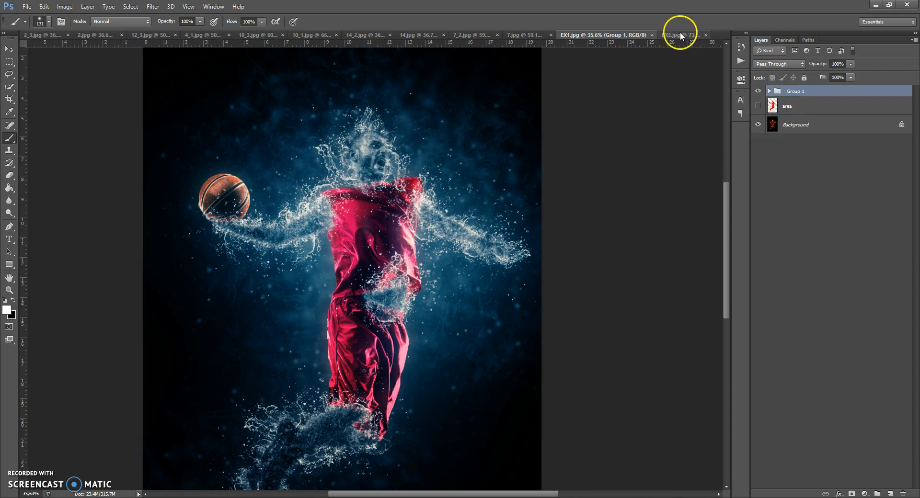
# Switch to the EX2.jpg document and add a new layer named area above the Background.
pyautogui.click(681, 35)
pyautogui.scroll(1, 372, 186)
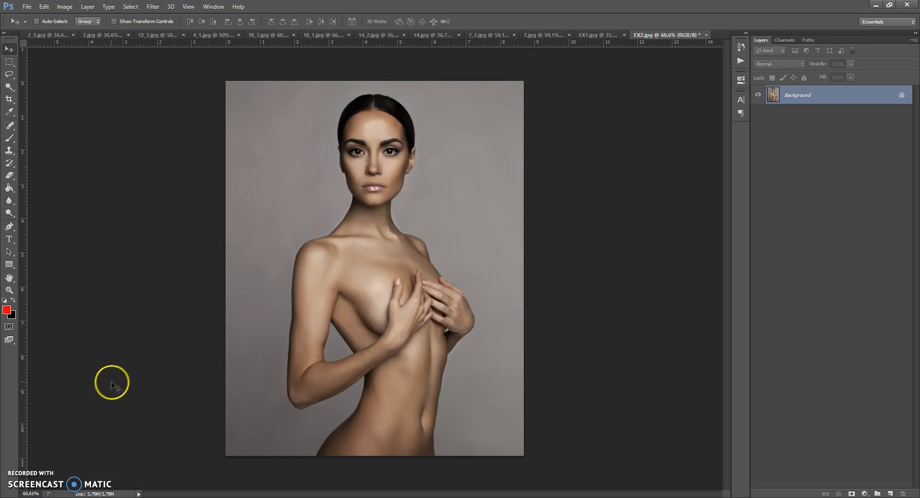
pyautogui.click(889, 493)
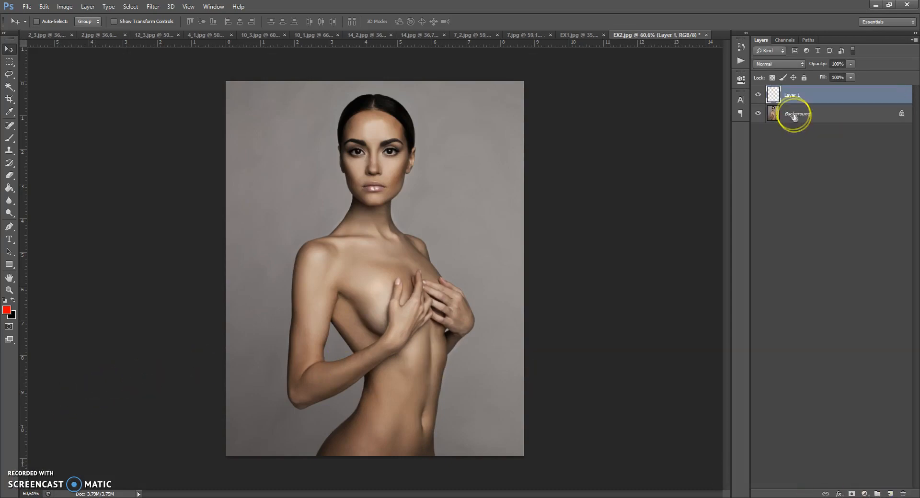
pyautogui.click(830, 95)
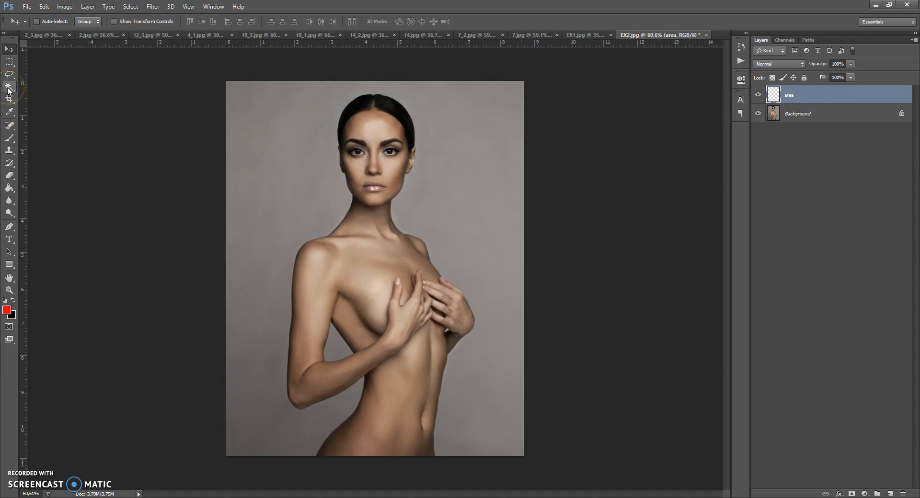
# Select the grey backdrop around the woman on the Background layer with the Magic Wand, including the gap inside her bent arm.
pyautogui.moveTo(8, 89); pyautogui.dragTo(35, 94)
pyautogui.click(772, 115)
pyautogui.click(445, 152)
pyautogui.keyDown('shift'); pyautogui.click(265, 359); pyautogui.keyUp('shift')
pyautogui.keyDown('shift'); pyautogui.click(340, 349); pyautogui.keyUp('shift')
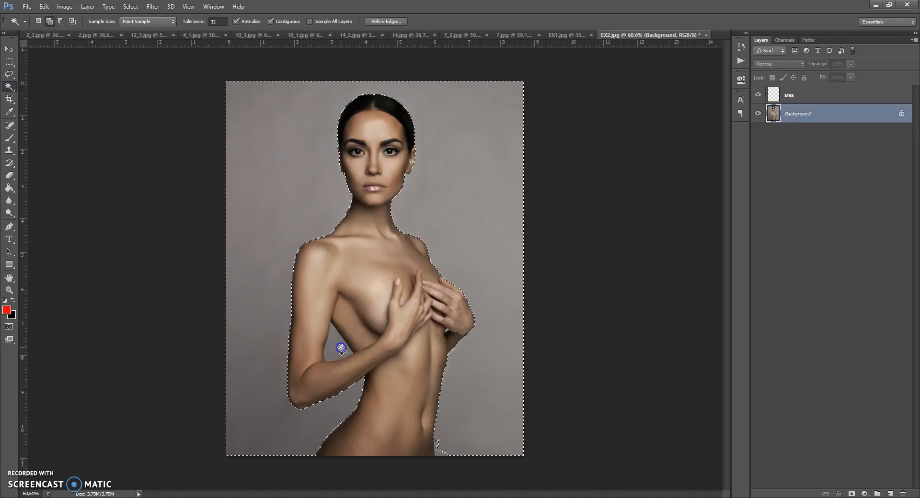
pyautogui.keyDown('shift'); pyautogui.click(447, 334); pyautogui.keyUp('shift')
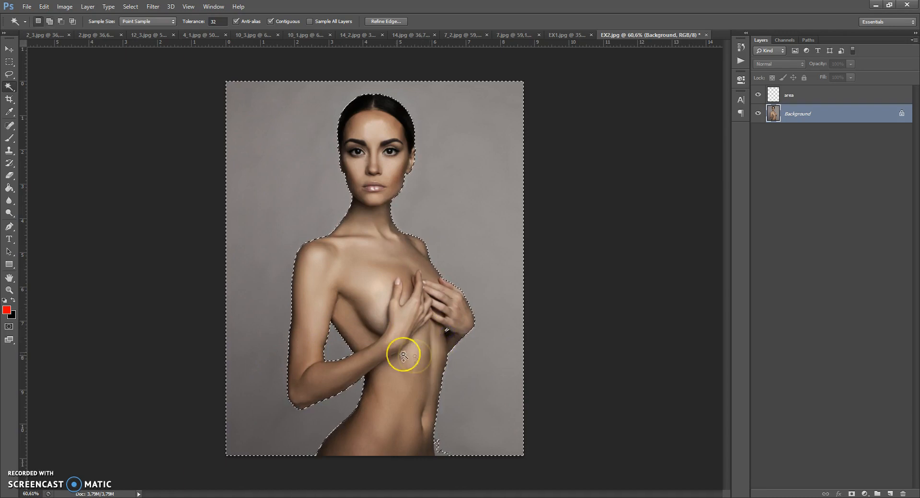
pyautogui.keyDown('shift'); pyautogui.click(441, 454); pyautogui.keyUp('shift')
# Expand the backdrop selection by 2 pixels and invert it so that it covers the woman.
pyautogui.click(130, 6)
pyautogui.moveTo(139, 113)
pyautogui.click(267, 129)
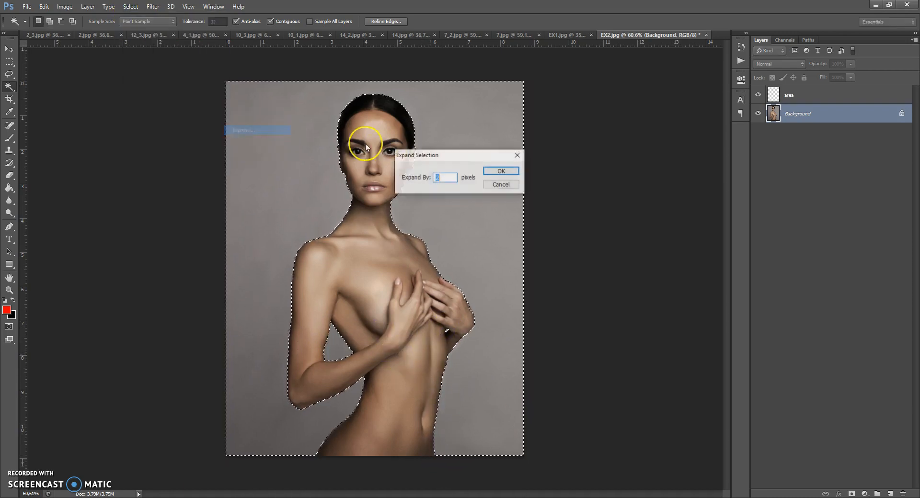
pyautogui.click(497, 173)
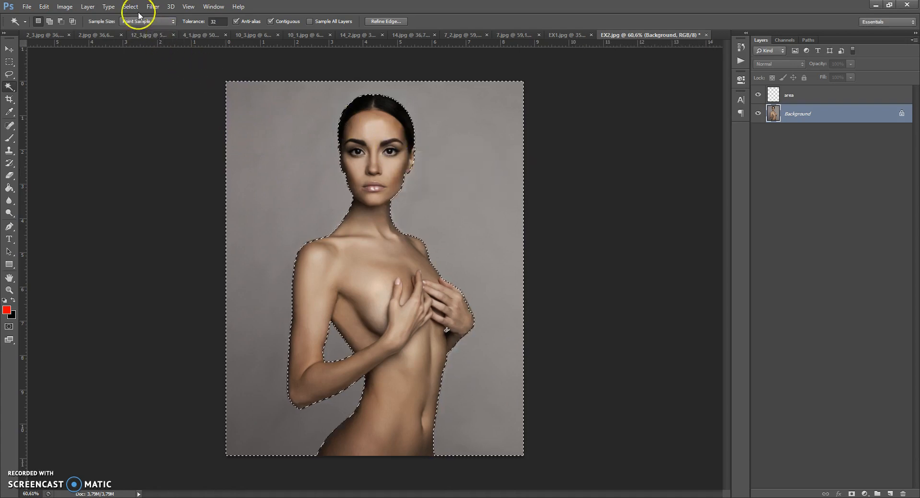
pyautogui.click(130, 6)
pyautogui.click(141, 46)
# Fill the woman's selected silhouette with red on the area layer using the Paint Bucket.
pyautogui.click(766, 96)
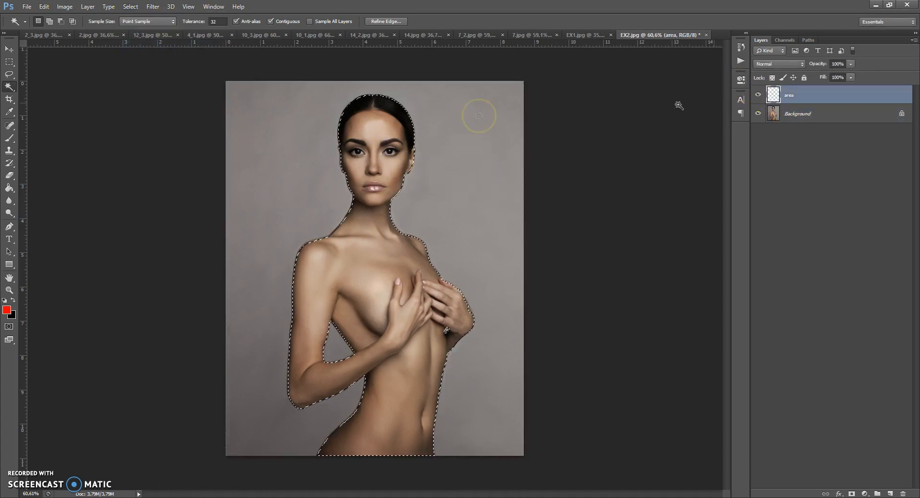
pyautogui.click(9, 189)
pyautogui.click(353, 250)
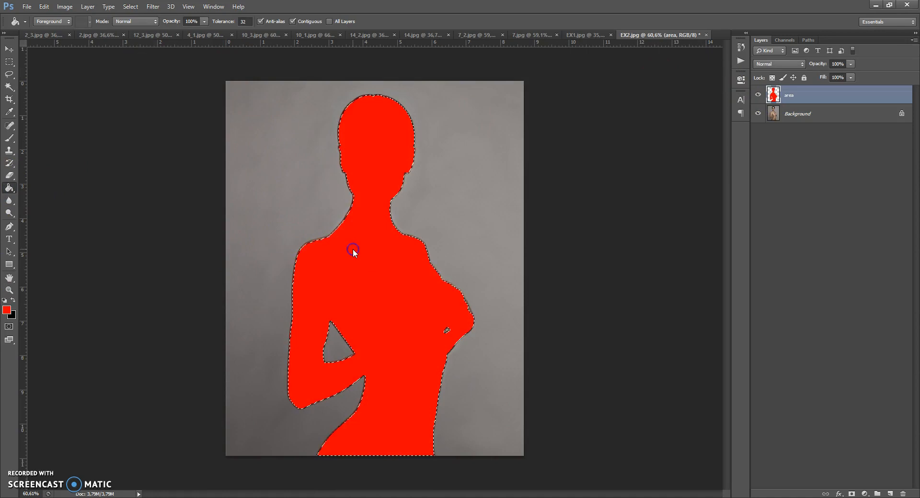
# Clear the selection and extend the canvas equally above and below the photo with black strips using Crop, to about 1571 px tall.
pyautogui.scroll(1, 372, 143)
pyautogui.scroll(-1, 370, 143)
pyautogui.scroll(1, 374, 139)
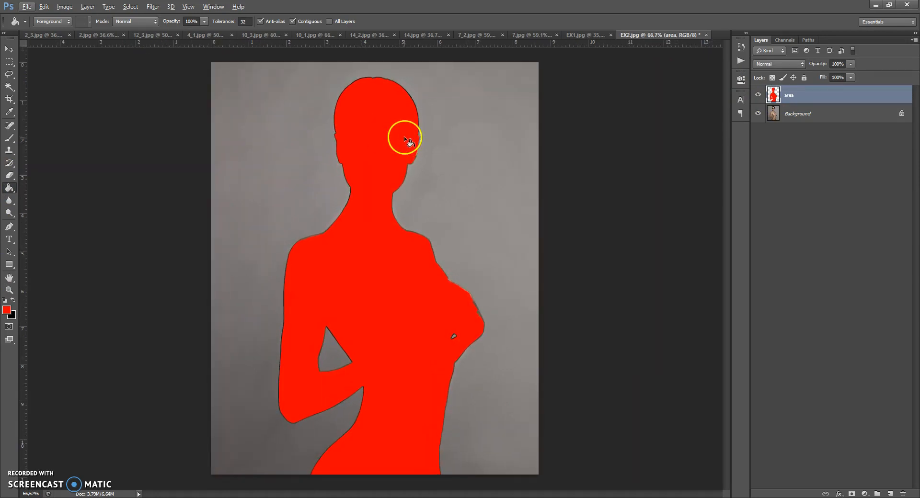
pyautogui.scroll(-1, 404, 140)
pyautogui.click(10, 99)
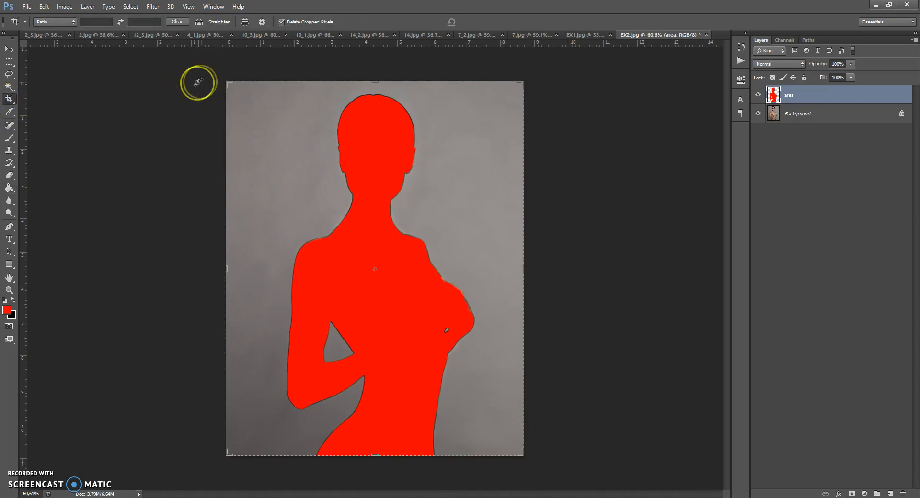
pyautogui.scroll(-1, 355, 154)
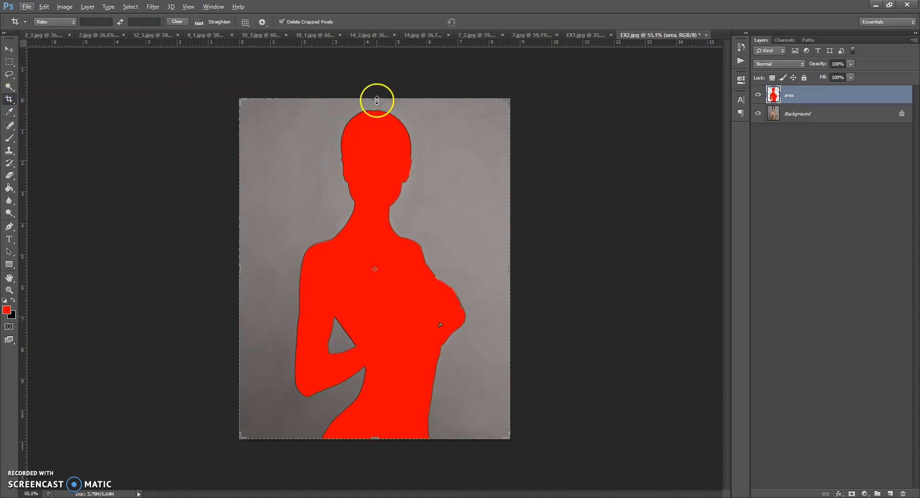
pyautogui.moveTo(376, 101); pyautogui.dragTo(379, 63)
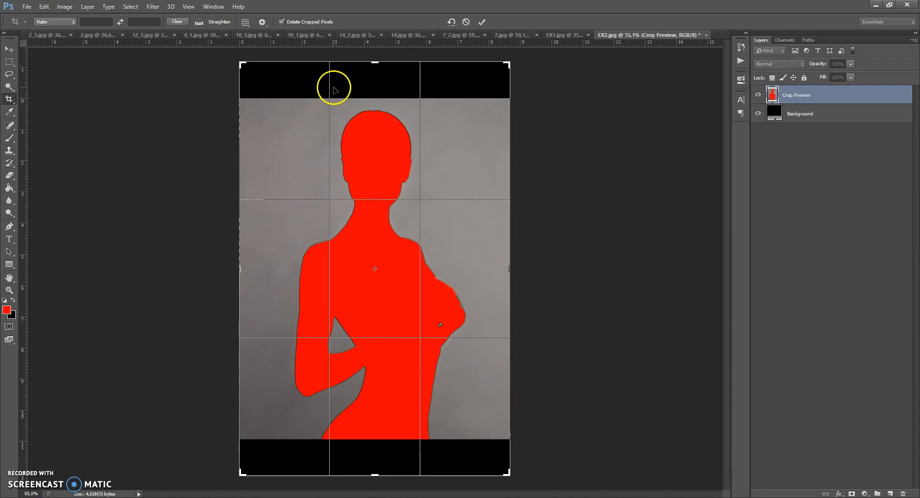
pyautogui.doubleClick(323, 114)
pyautogui.click(9, 49)
pyautogui.moveTo(12, 99); pyautogui.dragTo(41, 102)
pyautogui.moveTo(375, 62); pyautogui.dragTo(376, 63)
pyautogui.click(9, 49)
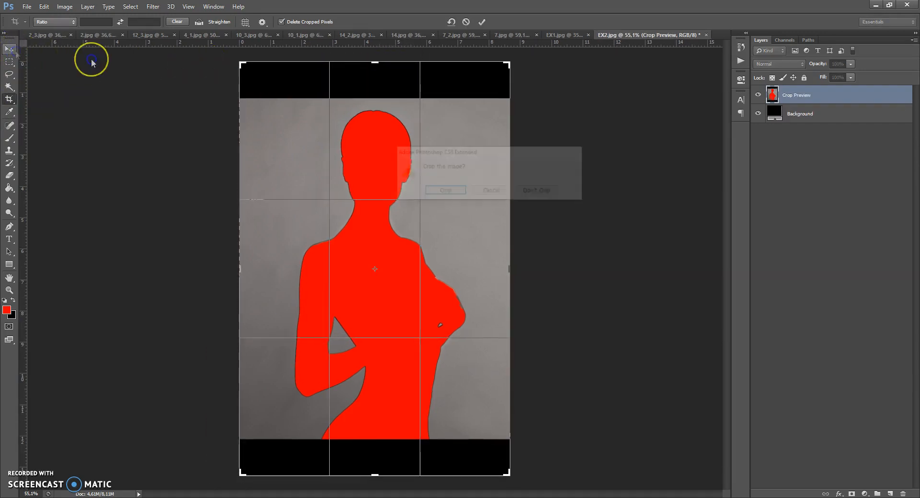
pyautogui.click(518, 191)
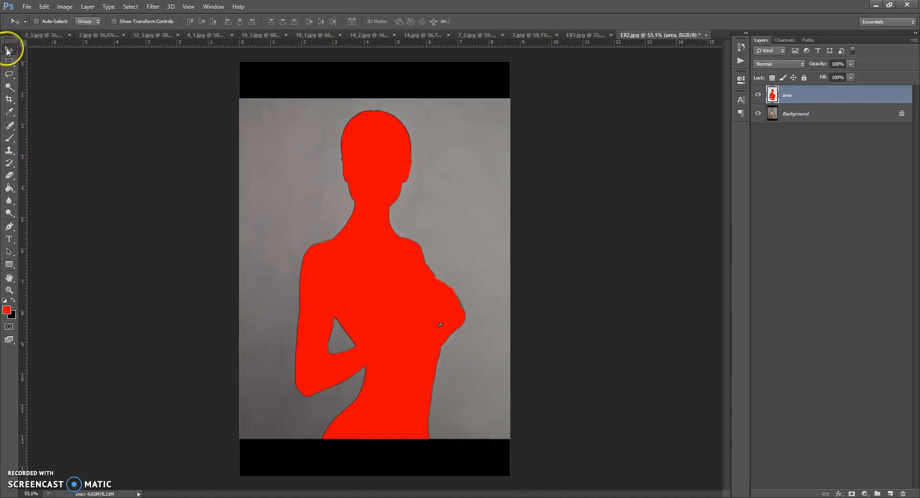
# Switch to the EX1.jpg document and check its pixel width and height in Image Size without changing them.
pyautogui.scroll(-1, 311, 160)
pyautogui.scroll(1, 312, 160)
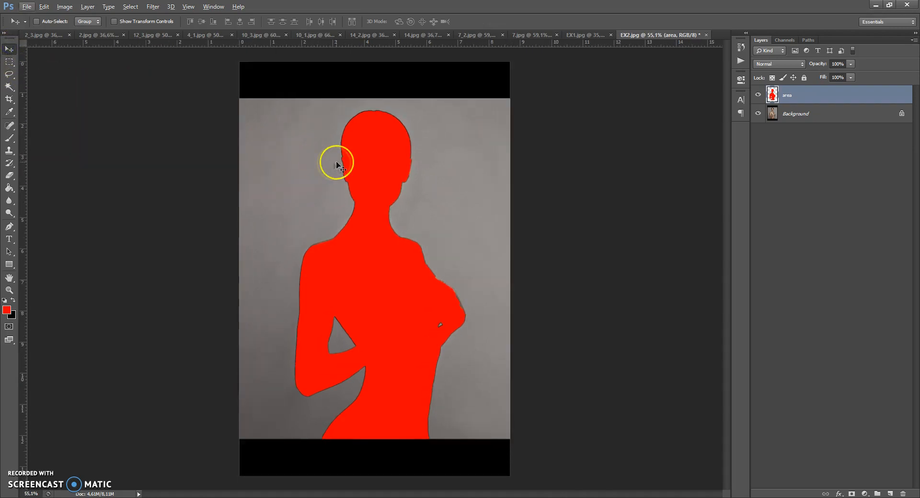
pyautogui.click(589, 35)
pyautogui.click(65, 7)
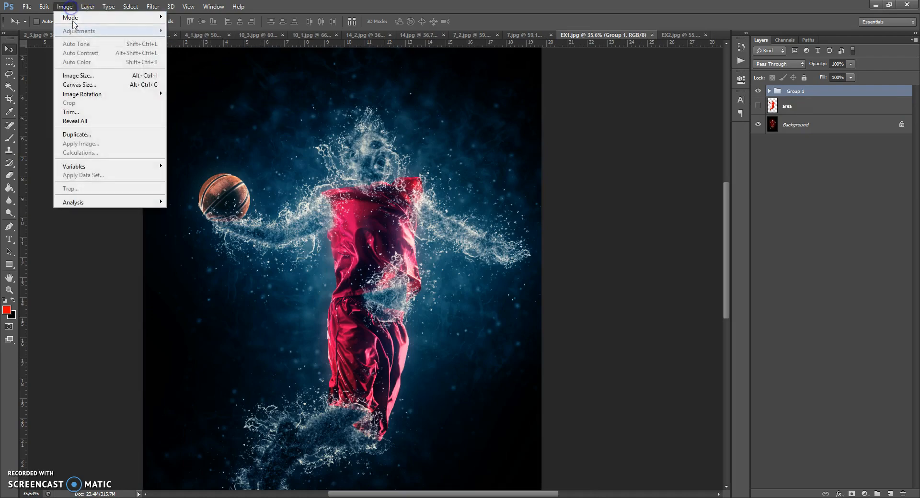
pyautogui.click(72, 70)
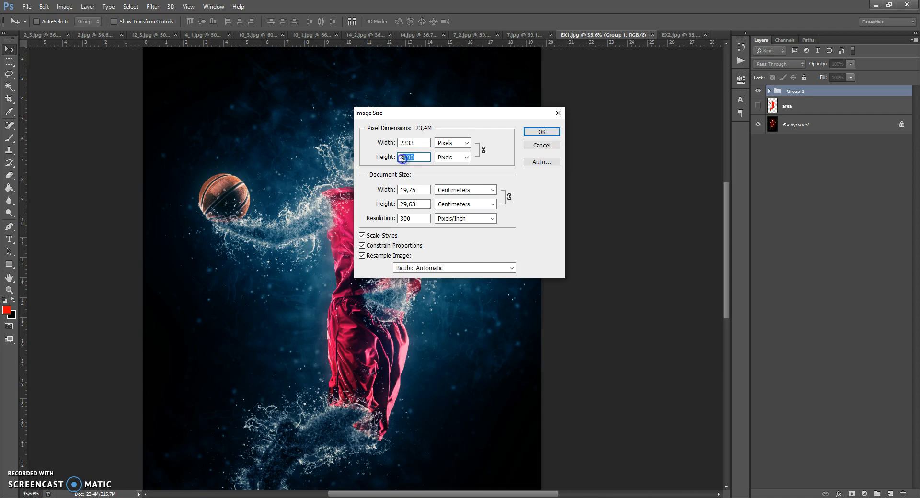
pyautogui.click(530, 135)
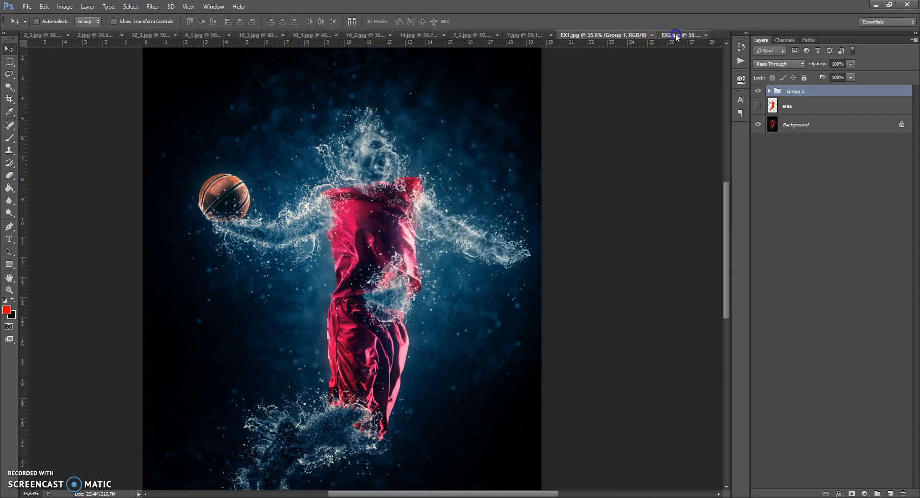
# Return to the EX2.jpg document and check the extended image's pixel dimensions in Image Size.
pyautogui.click(675, 35)
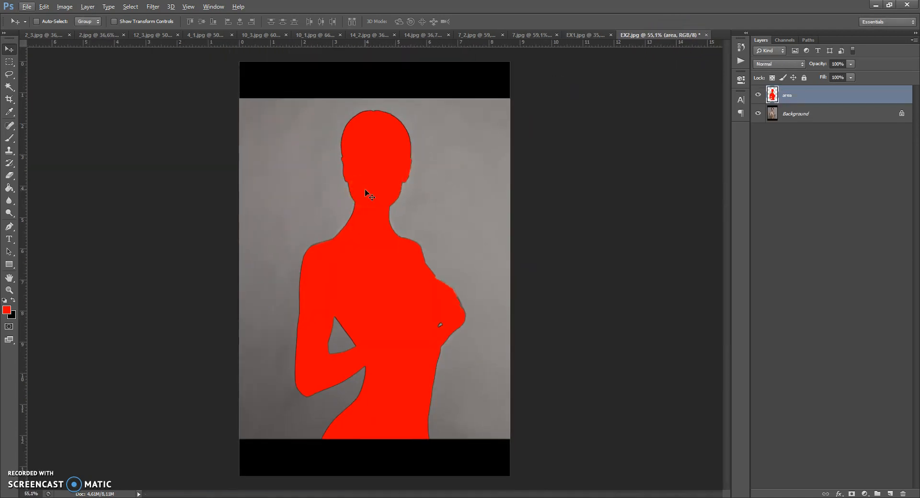
pyautogui.click(44, 6)
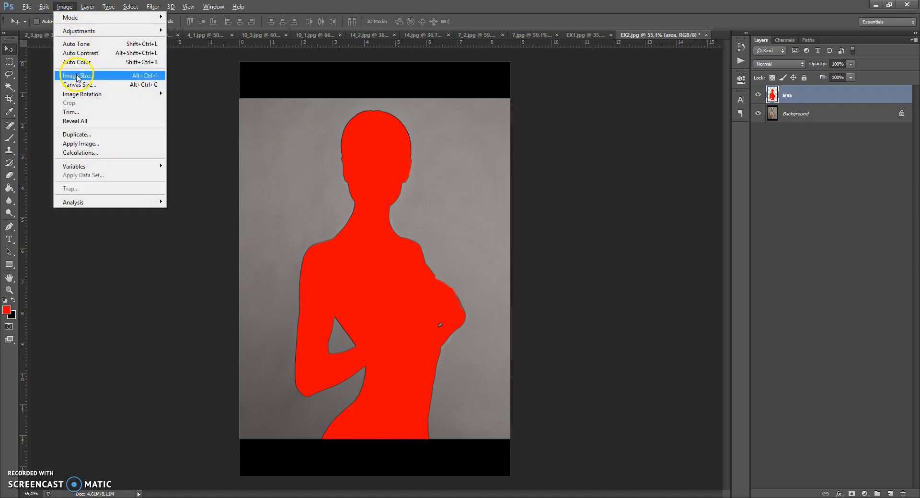
pyautogui.click(77, 76)
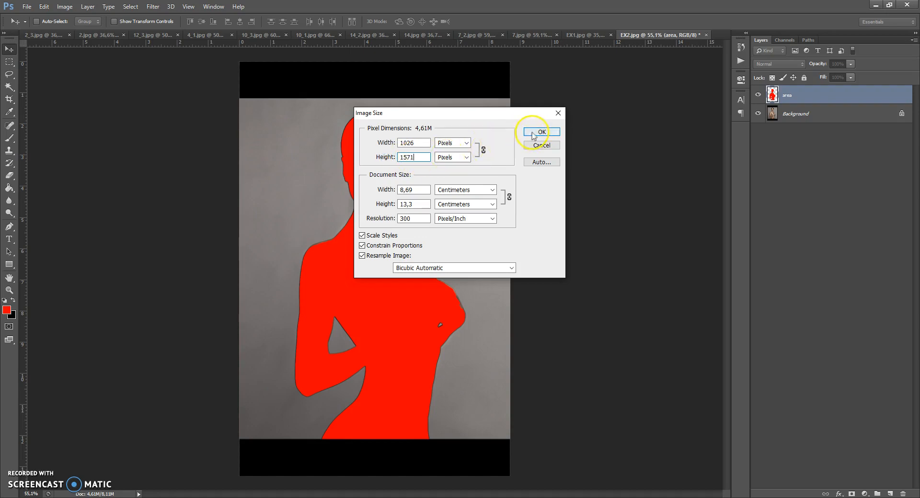
pyautogui.click(534, 135)
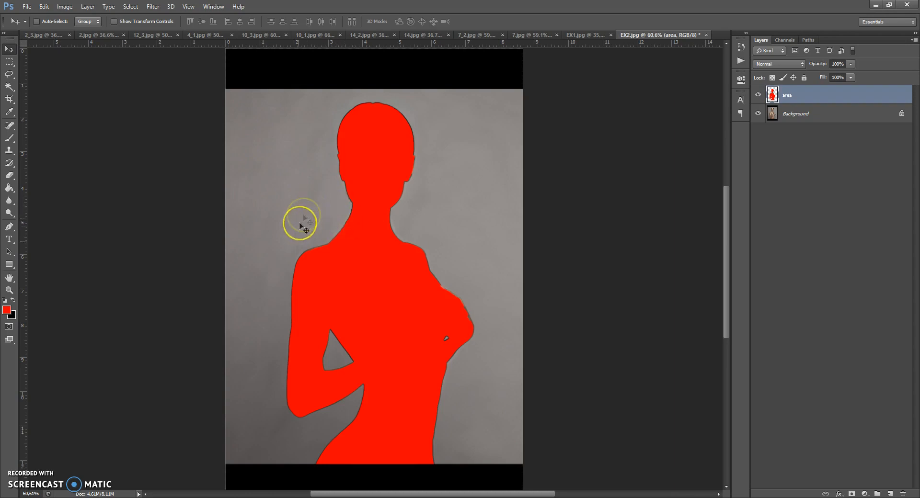
# Open the Actions list and play the Water Photoshop Action on EX2.jpg from its beginning, up to the stop for painting the effect area.
pyautogui.scroll(1, 344, 223)
pyautogui.scroll(-1, 344, 223)
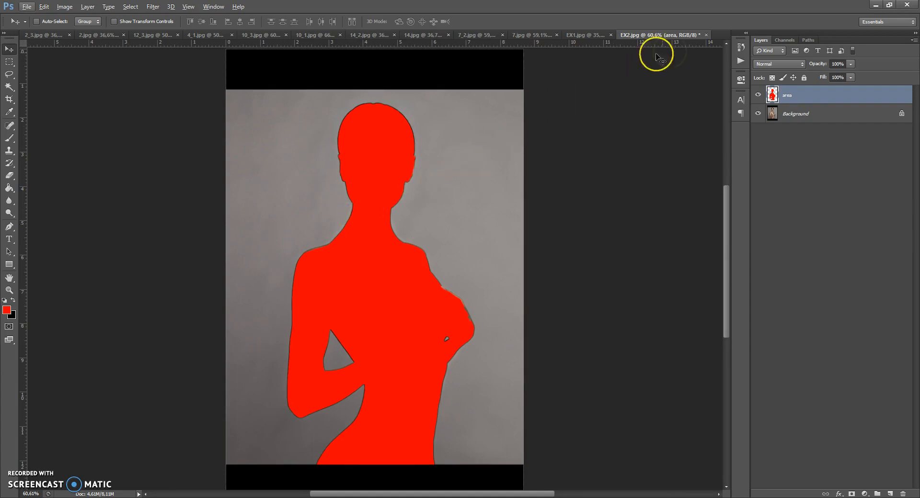
pyautogui.click(214, 7)
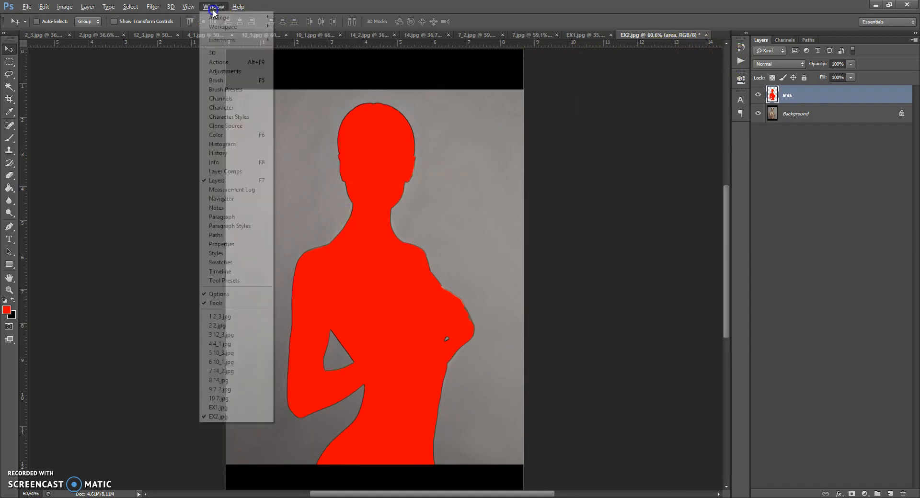
pyautogui.click(222, 62)
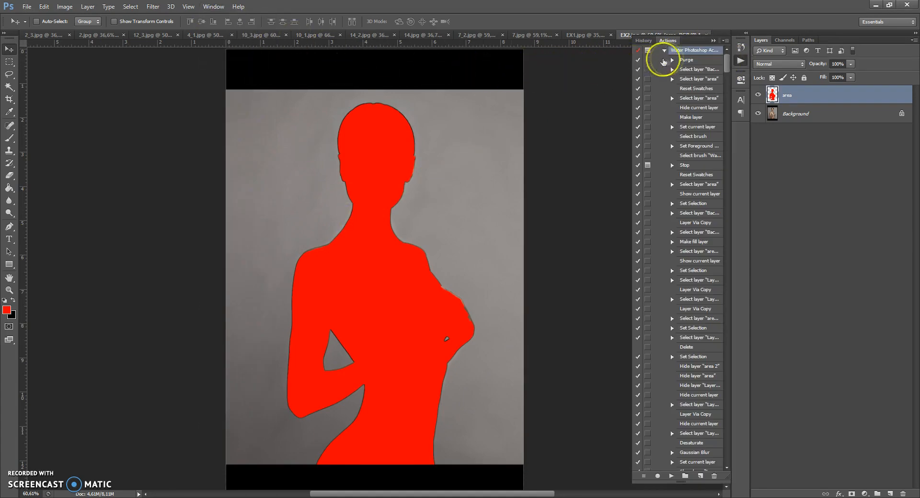
pyautogui.scroll(1, 690, 58)
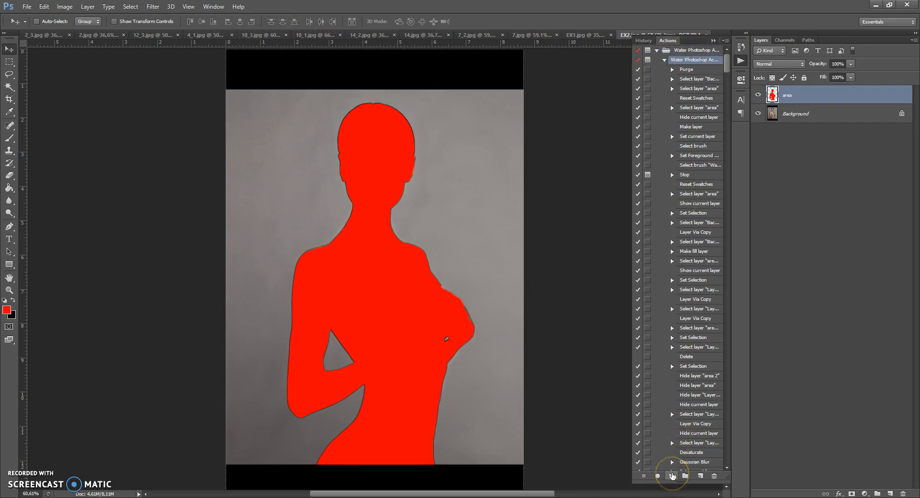
pyautogui.click(672, 476)
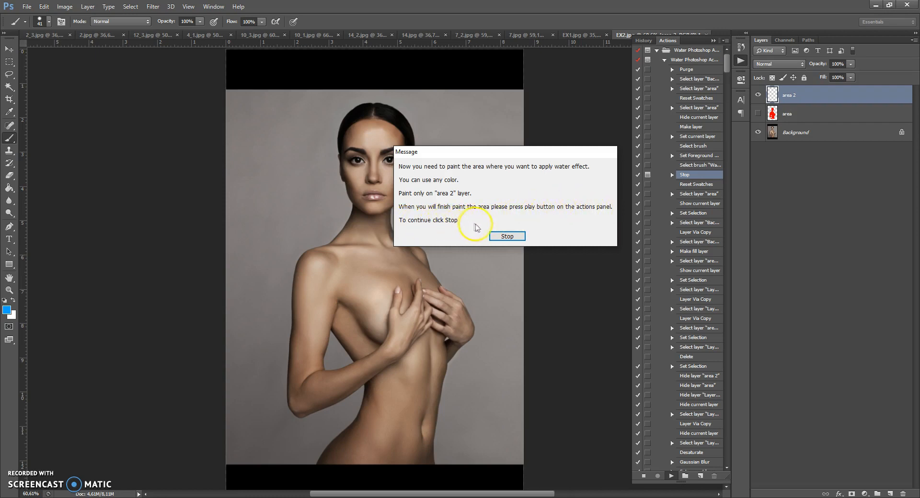
# Dismiss the stop message and choose the soft round 92 px brush for painting.
pyautogui.click(496, 237)
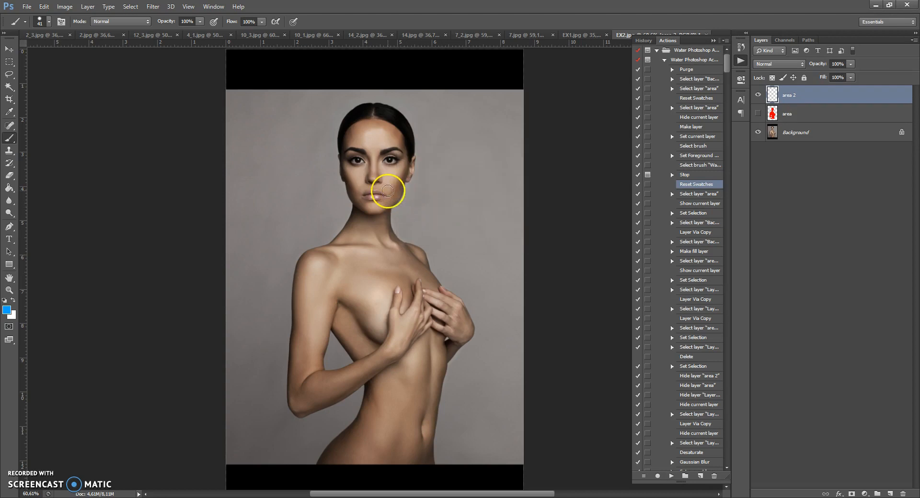
pyautogui.scroll(1, 387, 191)
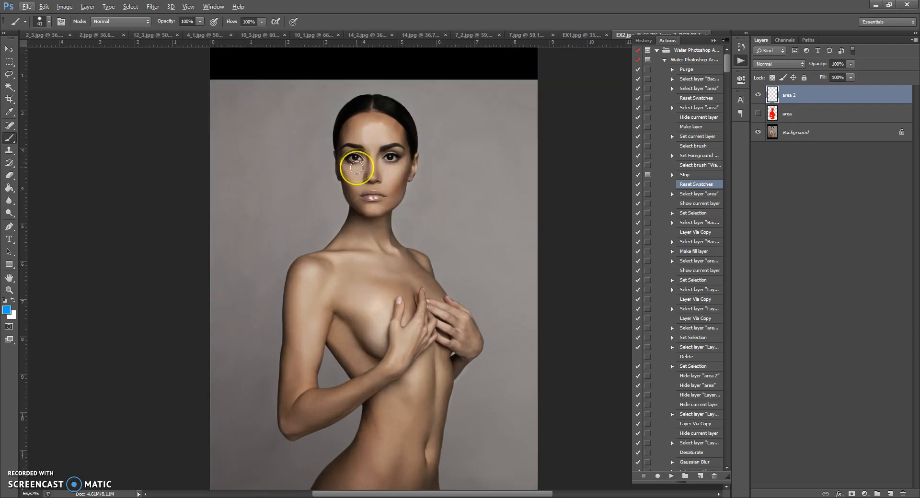
pyautogui.rightClick(375, 172)
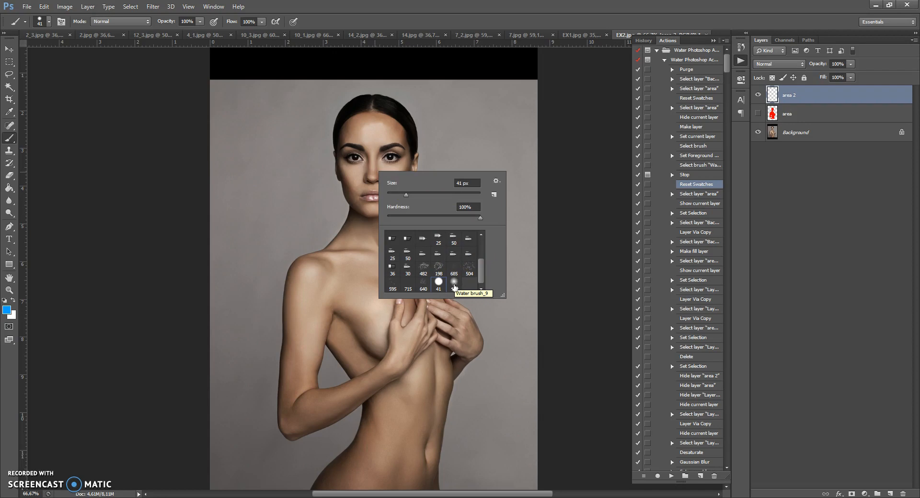
pyautogui.doubleClick(454, 286)
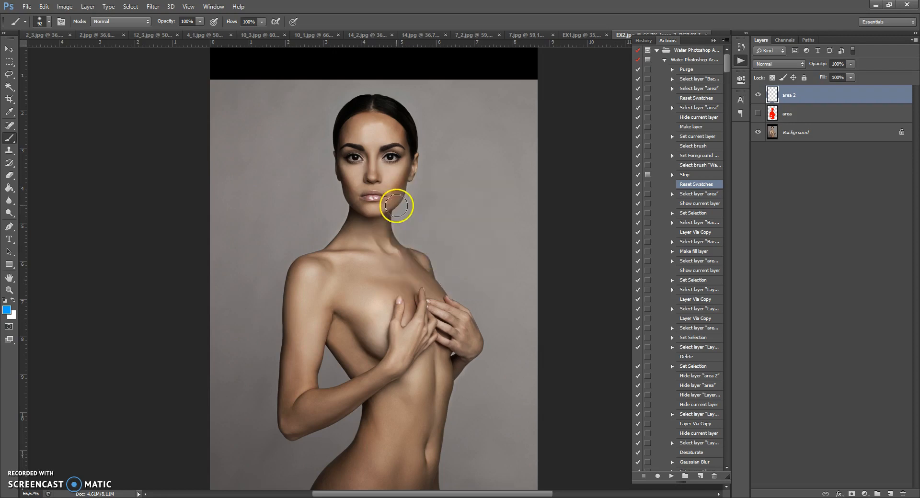
# Paint blue over the figure's head, neck, torso, upper arm and hands on the area 2 layer.
pyautogui.moveTo(374, 113)
pyautogui.mouseDown()
pyautogui.moveTo(355, 120)
pyautogui.moveTo(349, 149)
pyautogui.moveTo(363, 192)
pyautogui.moveTo(361, 141)
pyautogui.moveTo(367, 228)
pyautogui.moveTo(394, 145)
pyautogui.moveTo(375, 211)
pyautogui.moveTo(383, 112)
pyautogui.moveTo(399, 128)
pyautogui.moveTo(398, 169)
pyautogui.moveTo(366, 210)
pyautogui.moveTo(375, 107)
pyautogui.moveTo(352, 127)
pyautogui.moveTo(379, 192)
pyautogui.moveTo(381, 150)
pyautogui.moveTo(371, 224)
pyautogui.moveTo(372, 171)
pyautogui.moveTo(346, 261)
pyautogui.moveTo(307, 289)
pyautogui.moveTo(292, 364)
pyautogui.moveTo(297, 408)
pyautogui.moveTo(329, 276)
pyautogui.moveTo(308, 347)
pyautogui.moveTo(309, 410)
pyautogui.moveTo(329, 292)
pyautogui.moveTo(344, 275)
pyautogui.moveTo(341, 313)
pyautogui.moveTo(388, 398)
pyautogui.moveTo(329, 264)
pyautogui.moveTo(389, 345)
pyautogui.moveTo(398, 414)
pyautogui.moveTo(358, 470)
pyautogui.moveTo(369, 332)
pyautogui.moveTo(359, 278)
pyautogui.moveTo(373, 261)
pyautogui.moveTo(421, 358)
pyautogui.moveTo(385, 430)
pyautogui.moveTo(403, 283)
pyautogui.moveTo(386, 244)
pyautogui.moveTo(431, 311)
pyautogui.moveTo(422, 266)
pyautogui.moveTo(425, 290)
pyautogui.mouseUp()
pyautogui.moveTo(455, 319)
pyautogui.mouseDown()
pyautogui.moveTo(417, 411)
pyautogui.moveTo(442, 330)
pyautogui.moveTo(427, 431)
pyautogui.moveTo(408, 472)
pyautogui.moveTo(407, 372)
pyautogui.moveTo(385, 472)
pyautogui.moveTo(381, 285)
pyautogui.moveTo(401, 358)
pyautogui.moveTo(404, 270)
pyautogui.mouseUp()
pyautogui.moveTo(370, 316)
pyautogui.mouseDown()
pyautogui.moveTo(336, 296)
pyautogui.moveTo(333, 273)
pyautogui.moveTo(324, 308)
pyautogui.moveTo(370, 267)
pyautogui.moveTo(370, 241)
pyautogui.mouseUp()
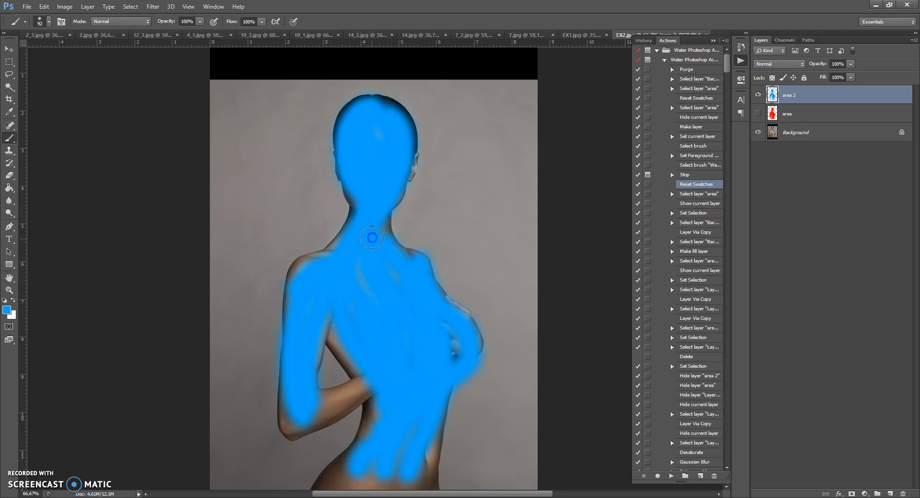
pyautogui.scroll(-1, 390, 143)
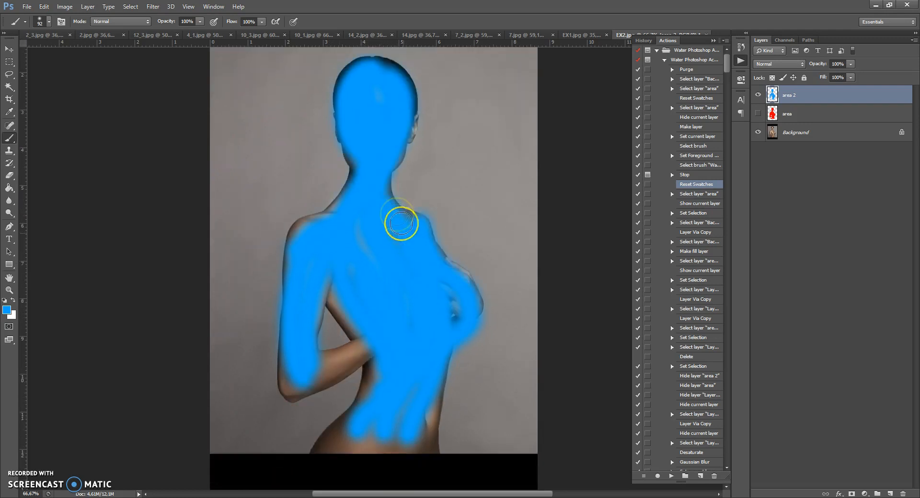
pyautogui.moveTo(386, 427)
pyautogui.mouseDown()
pyautogui.moveTo(373, 454)
pyautogui.moveTo(396, 401)
pyautogui.mouseUp()
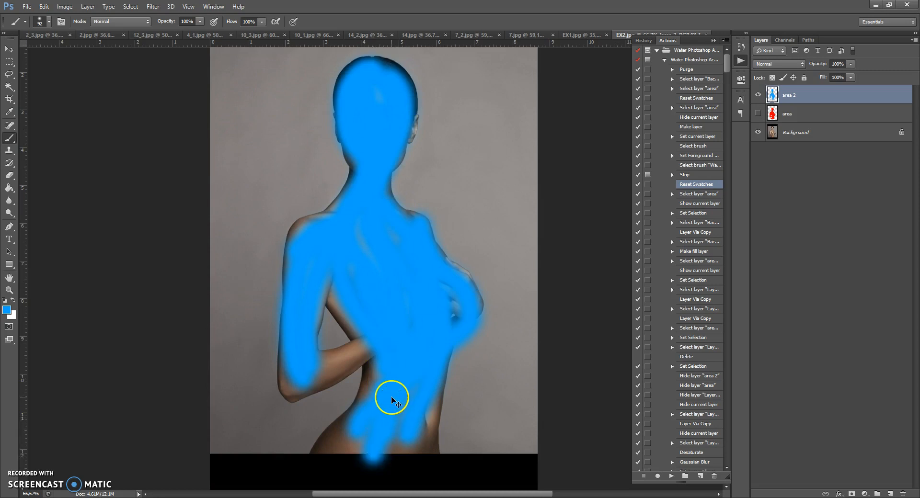
pyautogui.hotkey('ctrl', 'z')
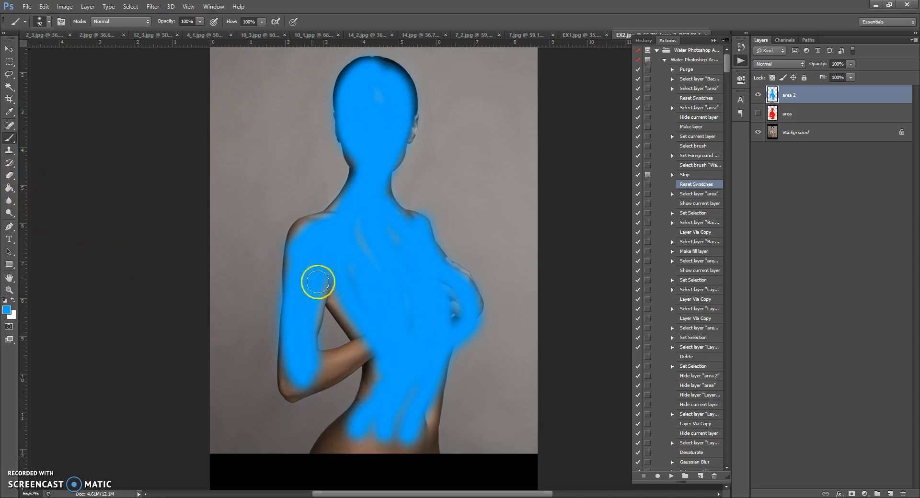
# Resume the Water Photoshop Action from the Reset Swatches command until it finishes, and collapse the Actions list.
pyautogui.scroll(1, 383, 274)
pyautogui.scroll(2, 383, 274)
pyautogui.scroll(-2, 383, 274)
pyautogui.scroll(1, 384, 274)
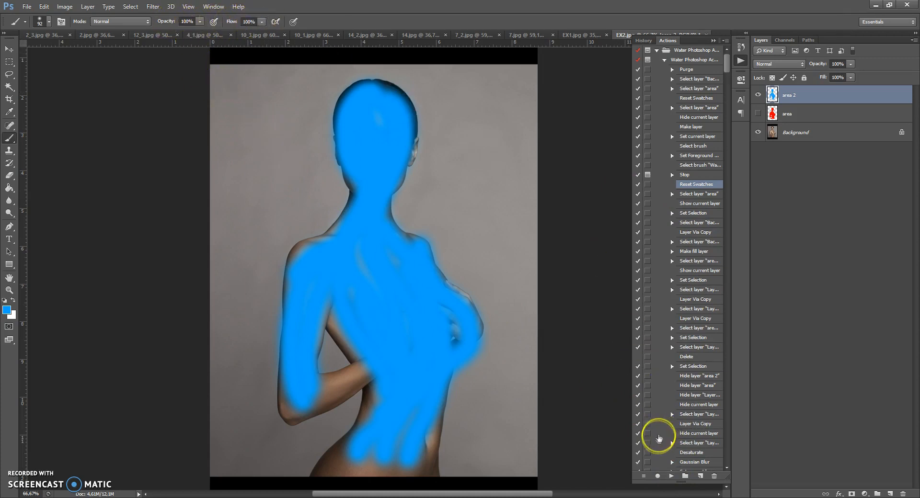
pyautogui.click(670, 476)
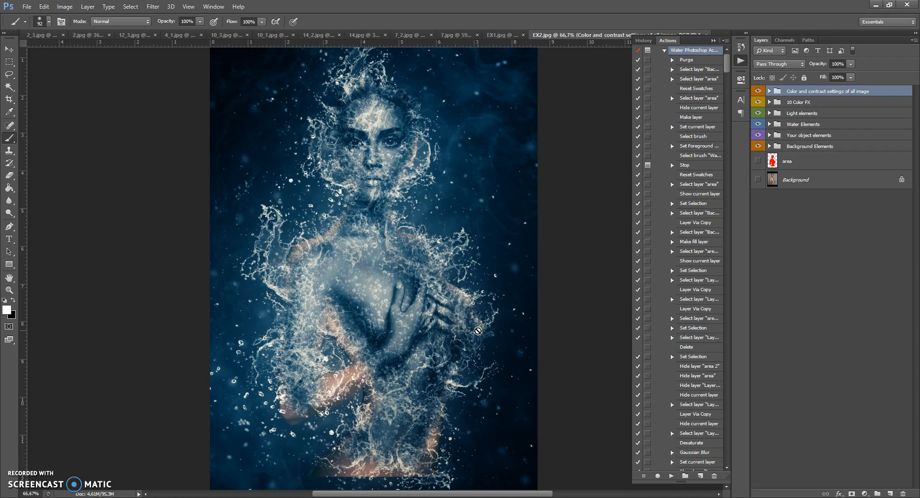
pyautogui.click(713, 42)
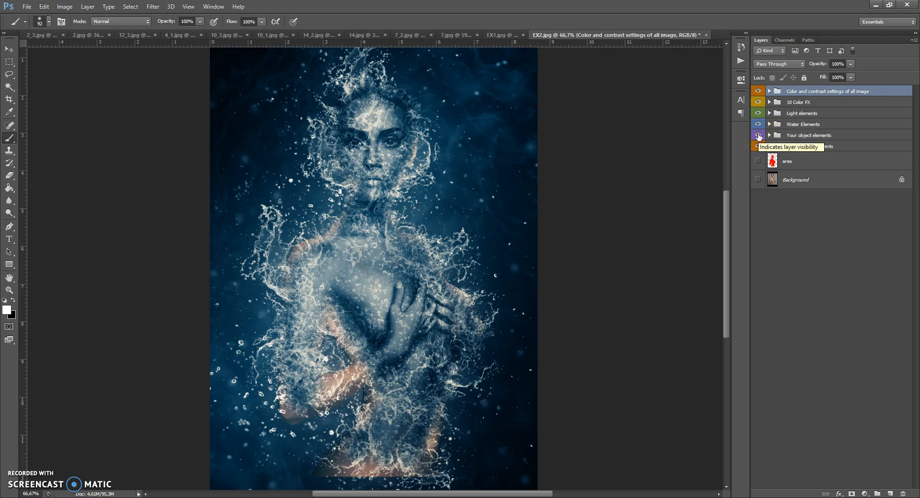
# Hide the Your object elements group and look over the figure.
pyautogui.click(758, 137)
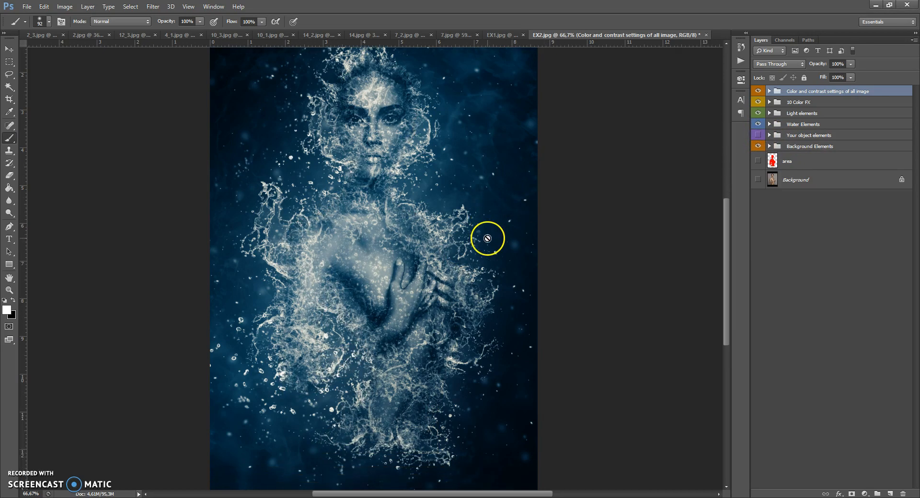
pyautogui.scroll(-1, 485, 237)
pyautogui.scroll(1, 466, 226)
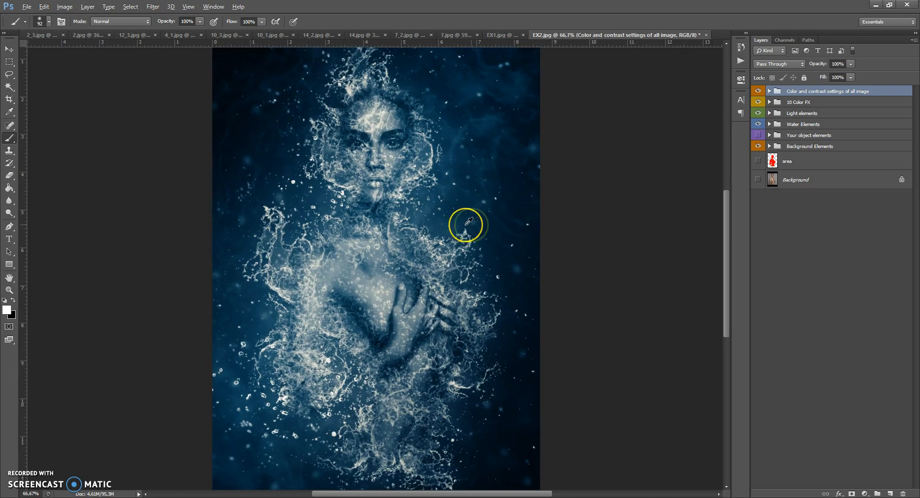
# Set the Change background color fill in the Background Elements group to a dark teal-blue with a hue of 196°, and collapse the group.
pyautogui.click(769, 146)
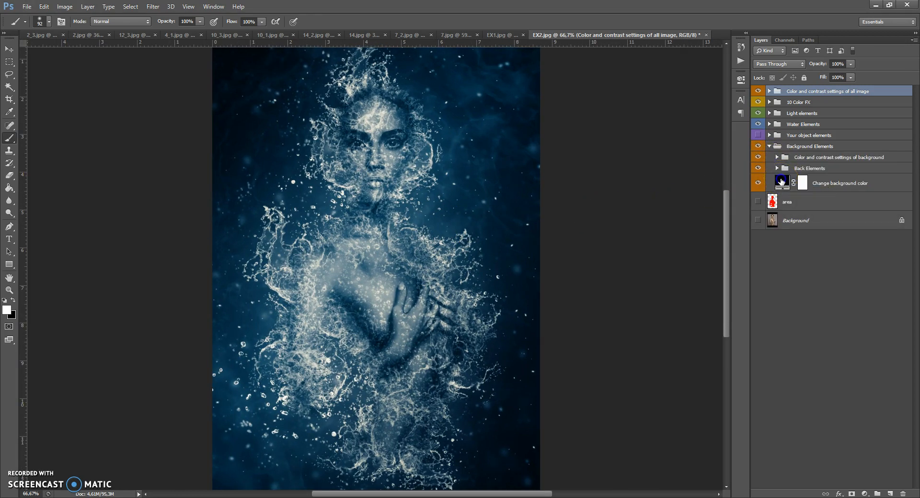
pyautogui.doubleClick(782, 181)
pyautogui.moveTo(697, 245)
pyautogui.mouseDown()
pyautogui.moveTo(699, 219)
pyautogui.moveTo(685, 237)
pyautogui.moveTo(699, 213)
pyautogui.mouseUp()
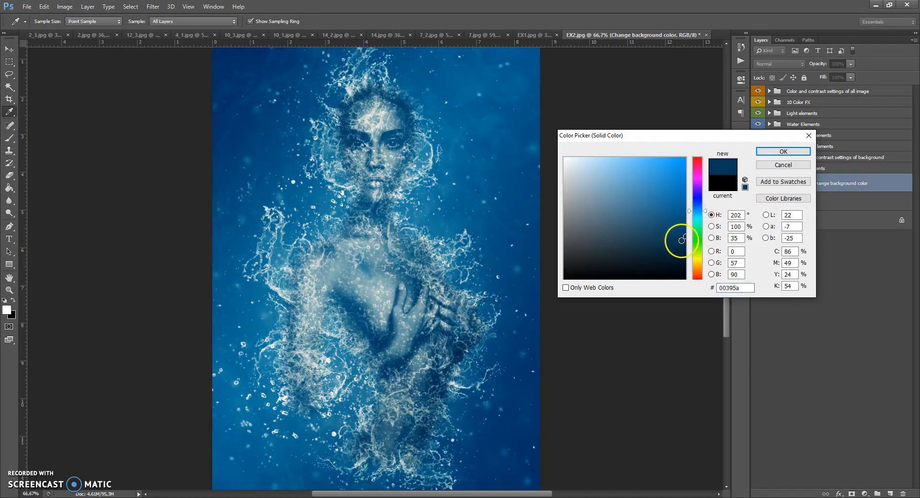
pyautogui.click(677, 241)
pyautogui.moveTo(697, 251)
pyautogui.mouseDown()
pyautogui.moveTo(717, 257)
pyautogui.moveTo(678, 245)
pyautogui.moveTo(687, 256)
pyautogui.mouseUp()
pyautogui.click(700, 213)
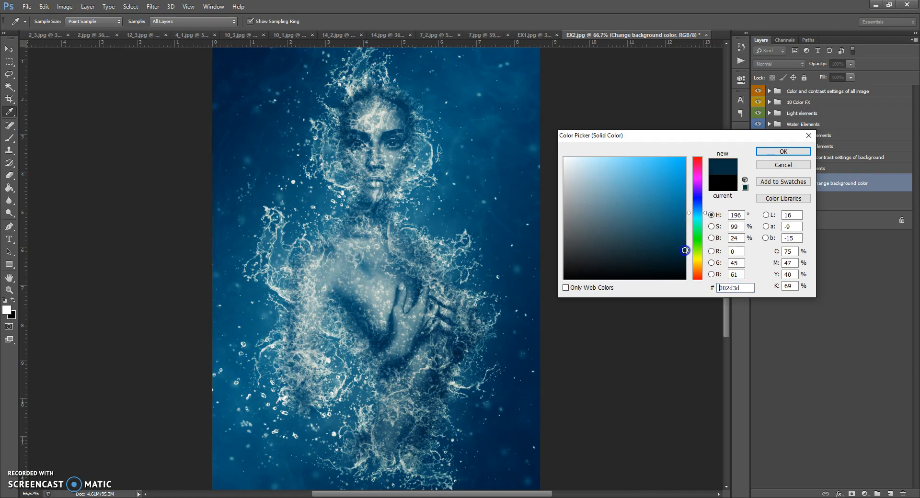
pyautogui.moveTo(685, 250)
pyautogui.mouseDown()
pyautogui.moveTo(693, 267)
pyautogui.moveTo(684, 253)
pyautogui.mouseUp()
pyautogui.click(781, 152)
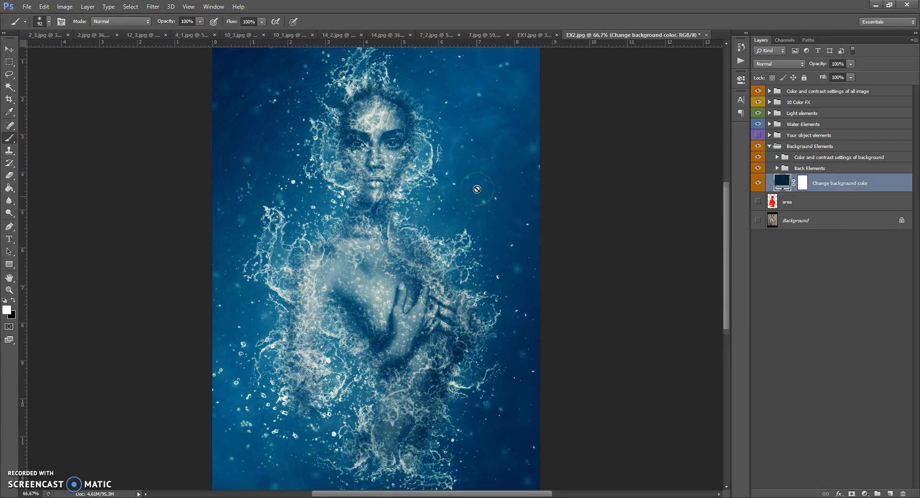
pyautogui.click(769, 146)
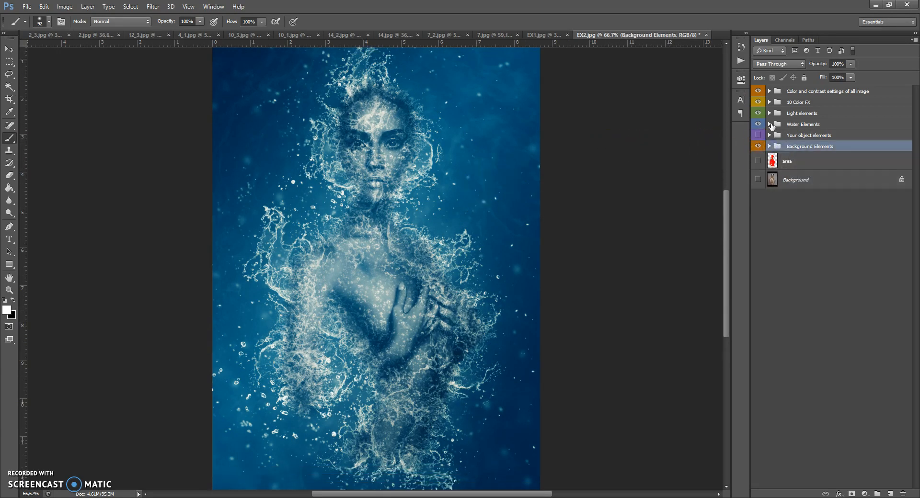
# Expand the All water elements group inside Water Elements and open the opacity setting of the Aqua layer (change opacity).
pyautogui.click(770, 125)
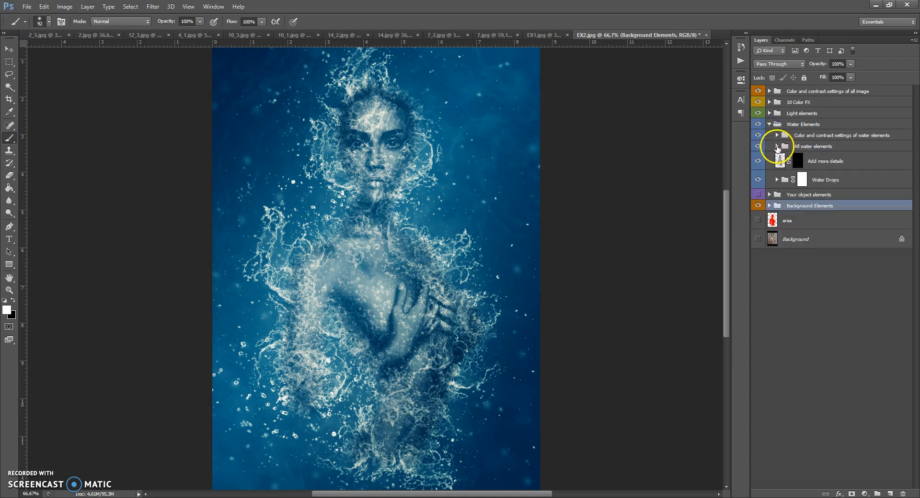
pyautogui.click(777, 146)
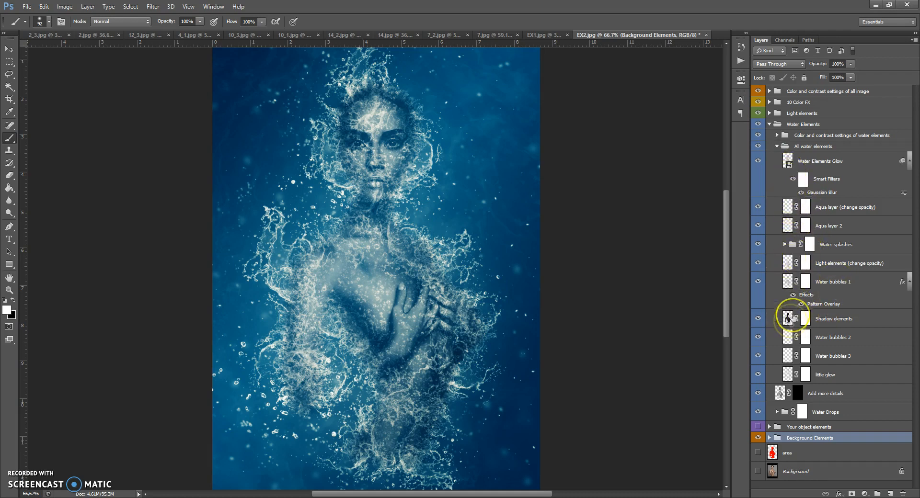
pyautogui.click(787, 206)
pyautogui.click(851, 64)
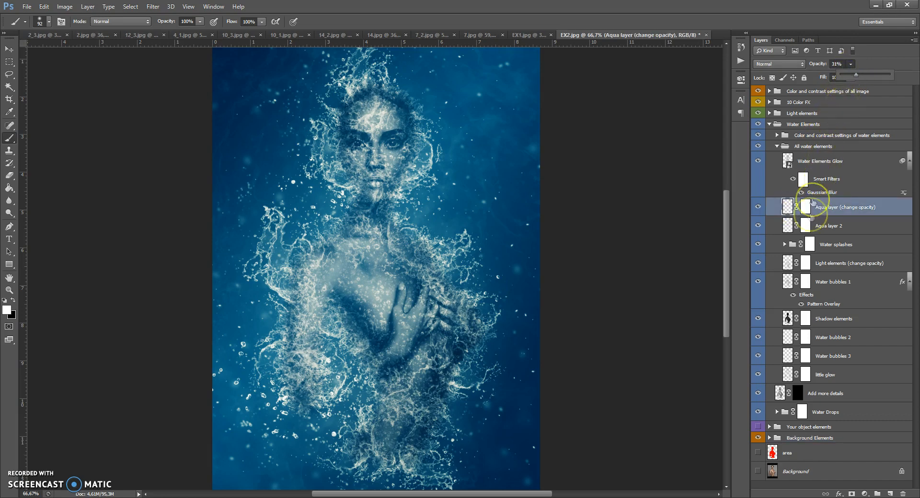
# Set the opacity of the Shadow elements layer to about 39%.
pyautogui.click(787, 318)
pyautogui.click(850, 64)
pyautogui.moveTo(850, 77)
pyautogui.mouseDown()
pyautogui.moveTo(837, 76)
pyautogui.moveTo(870, 76)
pyautogui.moveTo(852, 77)
pyautogui.mouseUp()
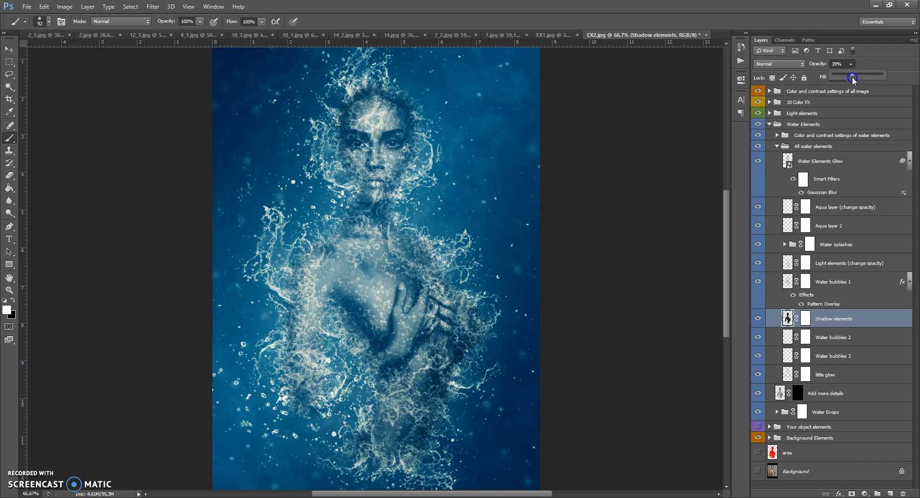
# Compare the image without the Light elements (change opacity) layer, and set that layer's opacity to 46%.
pyautogui.click(758, 263)
pyautogui.click(758, 263)
pyautogui.click(779, 263)
pyautogui.click(850, 64)
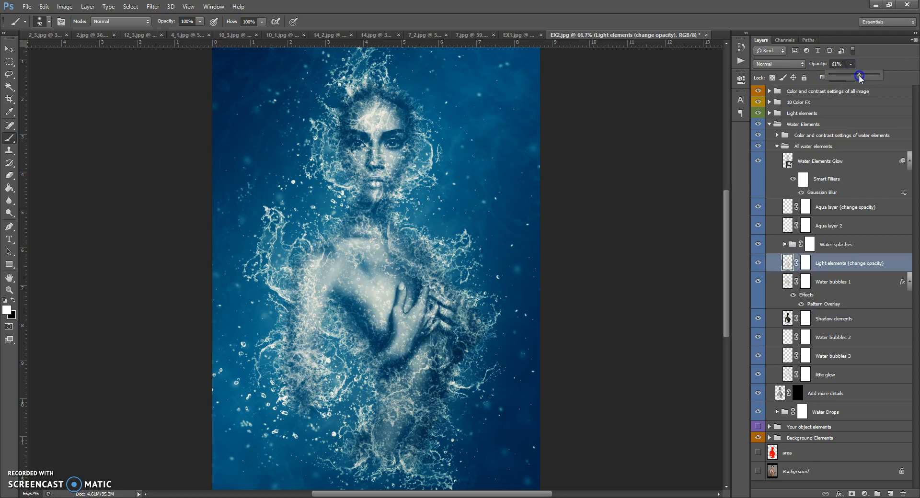
pyautogui.moveTo(852, 76)
pyautogui.mouseDown()
pyautogui.moveTo(843, 77)
pyautogui.moveTo(853, 77)
pyautogui.mouseUp()
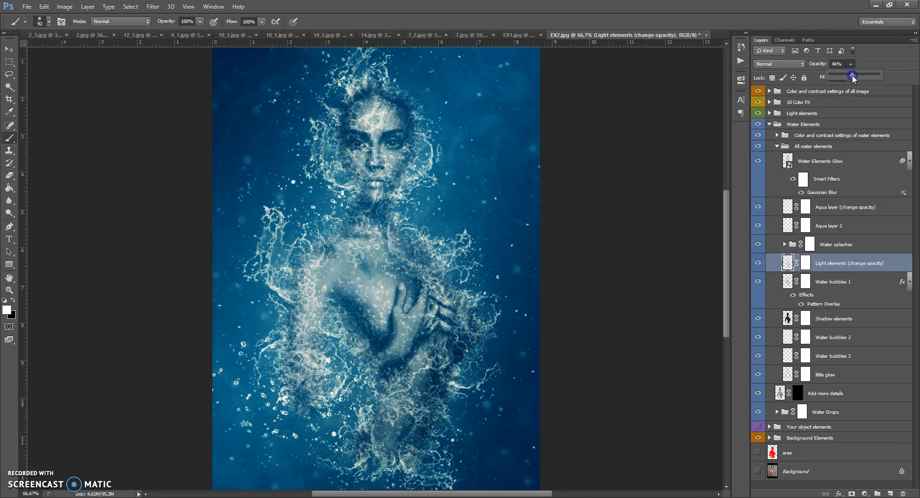
# Paint white at 26% brush opacity over the face and body on the Add more details layer mask, and collapse the water groups.
pyautogui.click(778, 394)
pyautogui.click(797, 393)
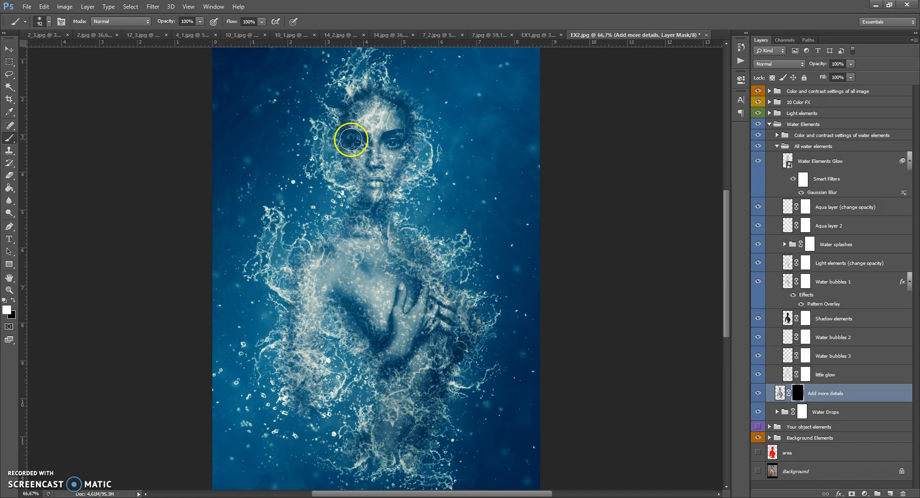
pyautogui.moveTo(200, 24)
pyautogui.mouseDown()
pyautogui.moveTo(197, 33)
pyautogui.moveTo(164, 33)
pyautogui.mouseUp()
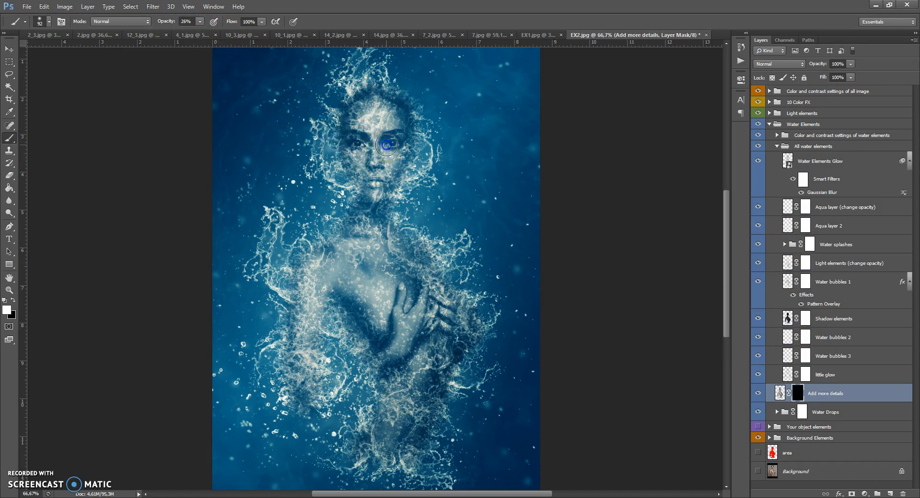
pyautogui.moveTo(371, 176)
pyautogui.mouseDown()
pyautogui.moveTo(397, 140)
pyautogui.moveTo(376, 153)
pyautogui.moveTo(380, 222)
pyautogui.moveTo(393, 261)
pyautogui.moveTo(431, 303)
pyautogui.moveTo(412, 357)
pyautogui.moveTo(339, 274)
pyautogui.moveTo(310, 352)
pyautogui.moveTo(421, 375)
pyautogui.moveTo(413, 448)
pyautogui.moveTo(423, 268)
pyautogui.moveTo(380, 255)
pyautogui.mouseUp()
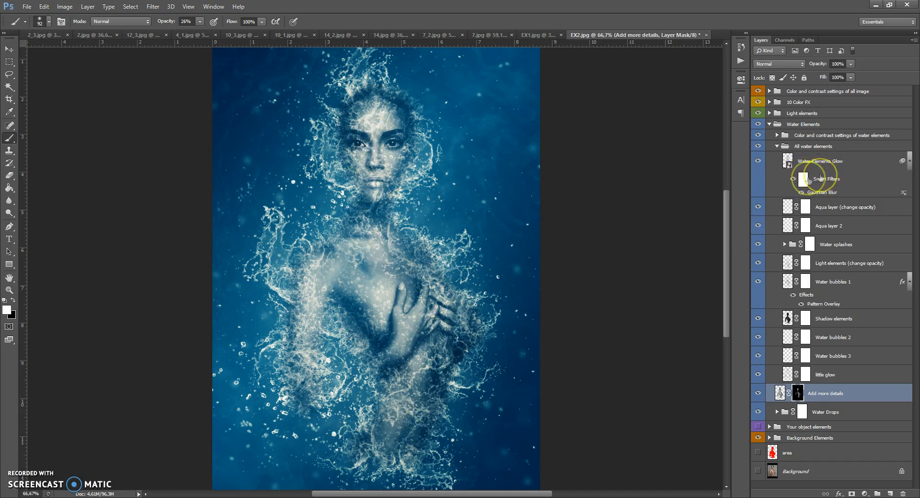
pyautogui.click(777, 146)
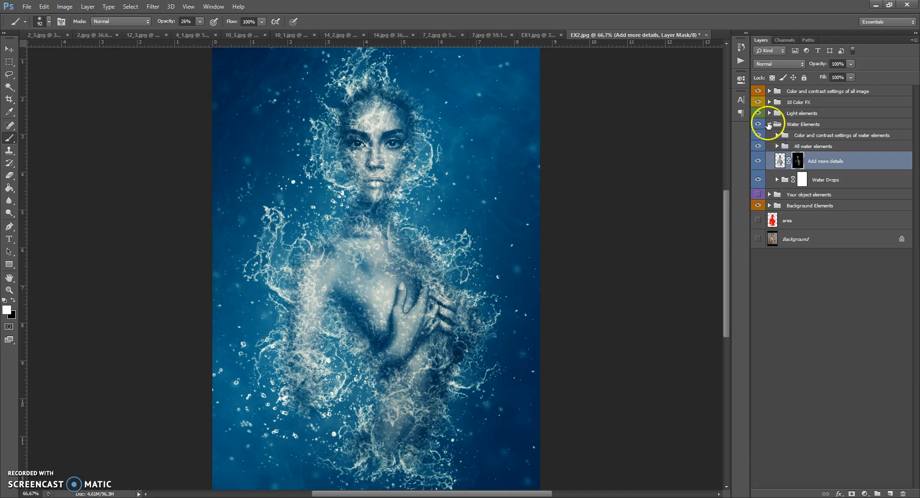
pyautogui.click(768, 124)
# Change the Light gradient fill in the Light elements group to Radial style and reposition its centre up toward the neck.
pyautogui.click(769, 114)
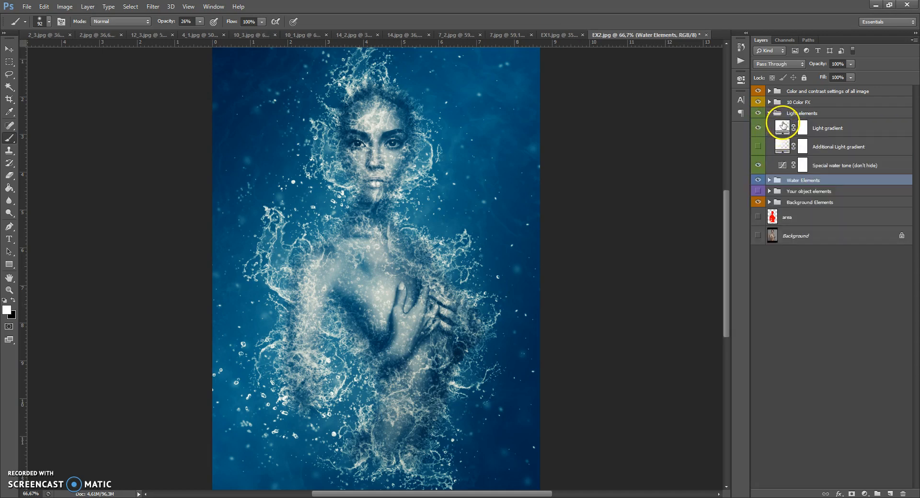
pyautogui.doubleClick(783, 125)
pyautogui.click(631, 204)
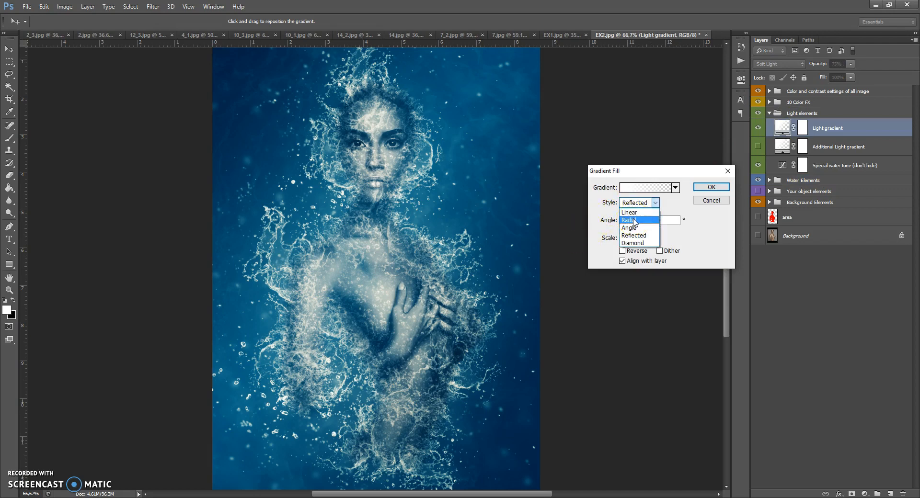
pyautogui.click(635, 222)
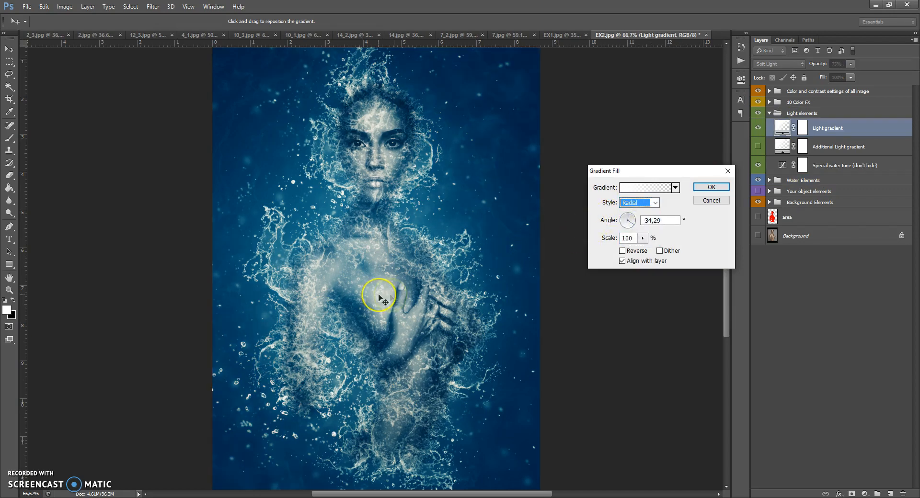
pyautogui.moveTo(374, 251); pyautogui.dragTo(365, 186)
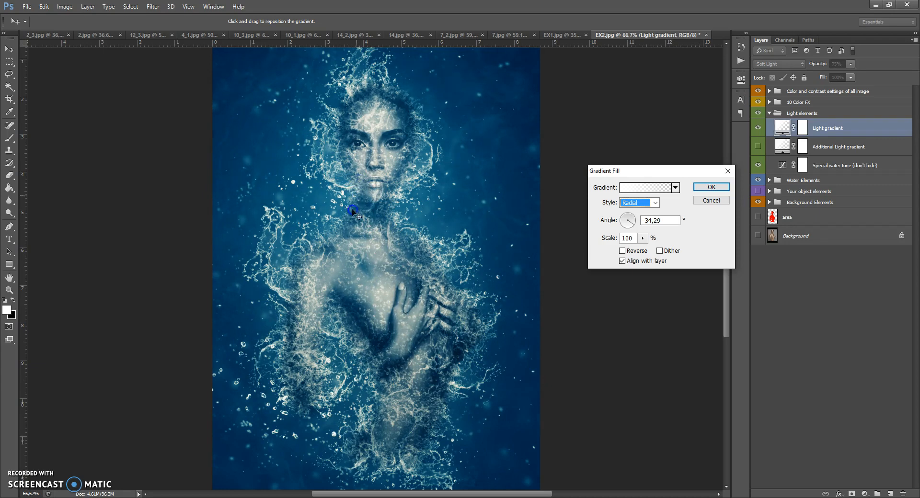
pyautogui.click(721, 187)
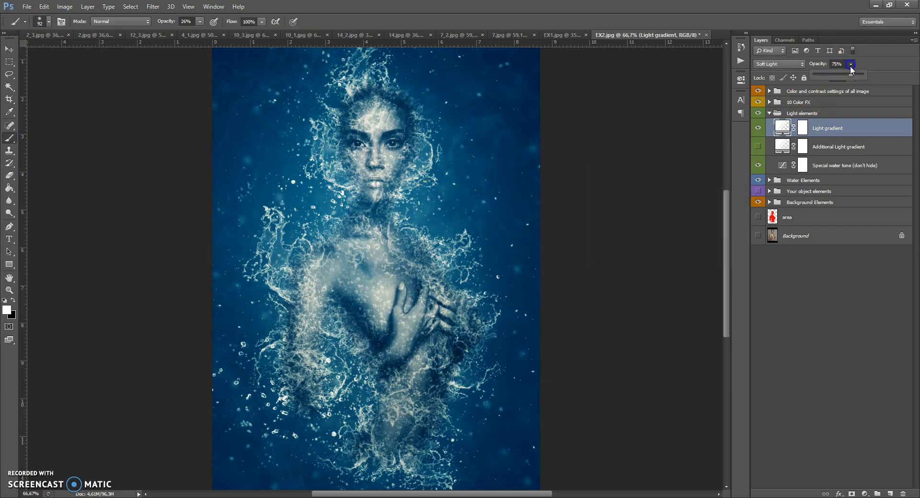
# Set the Light gradient layer's opacity to 100% and collapse the Light elements group.
pyautogui.moveTo(849, 76); pyautogui.dragTo(869, 78)
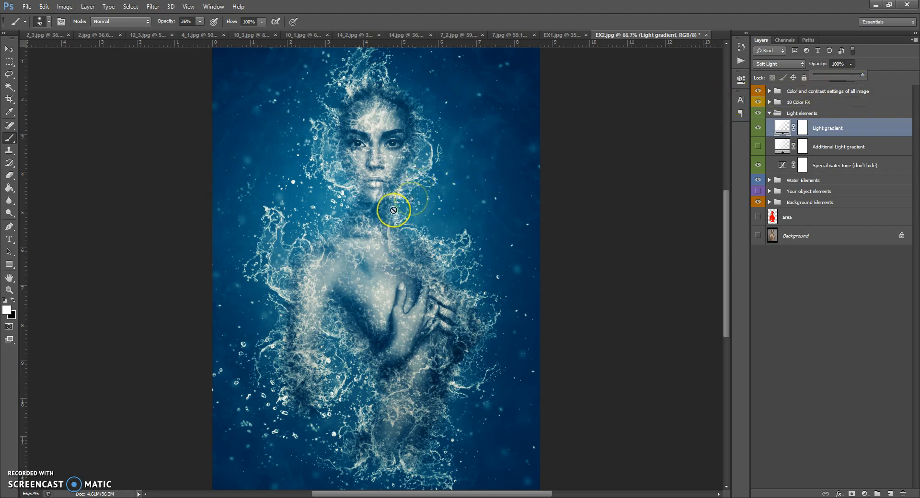
pyautogui.click(769, 113)
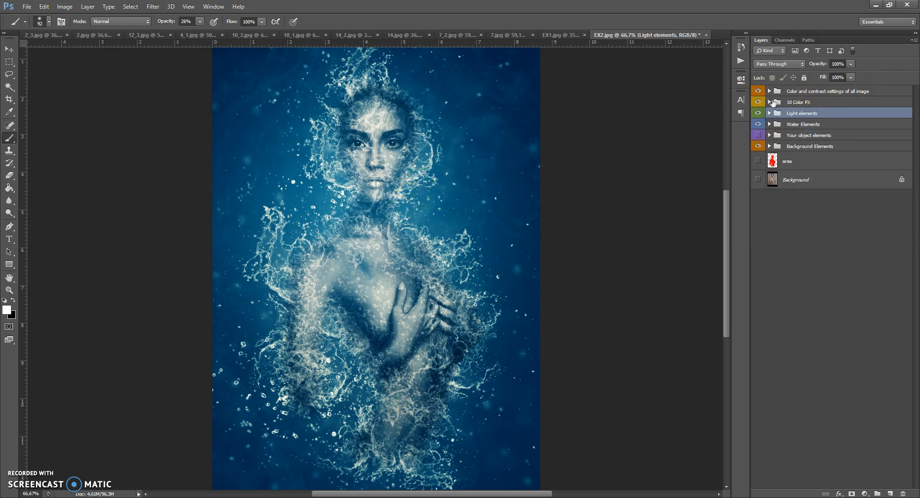
# Expand the 10 Color FX group and preview its colour variants from Col 1 to Col 10 on the image.
pyautogui.click(769, 102)
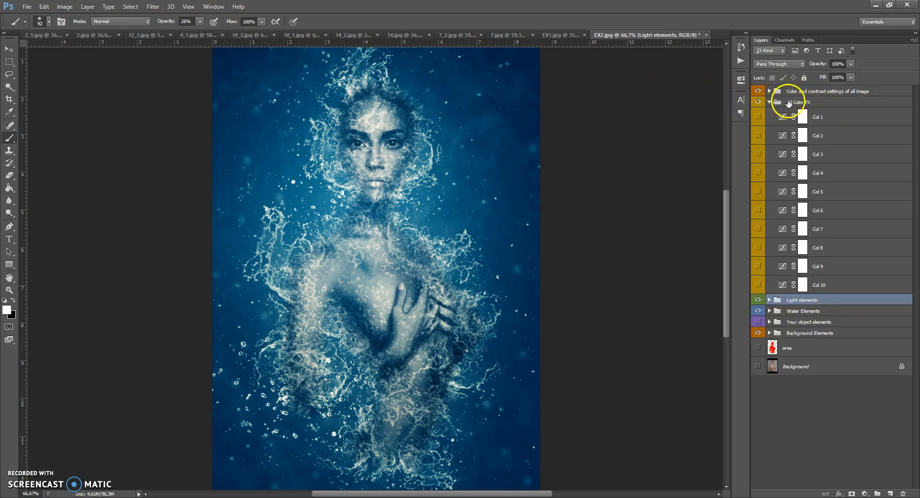
pyautogui.click(759, 134)
pyautogui.click(758, 135)
pyautogui.click(758, 154)
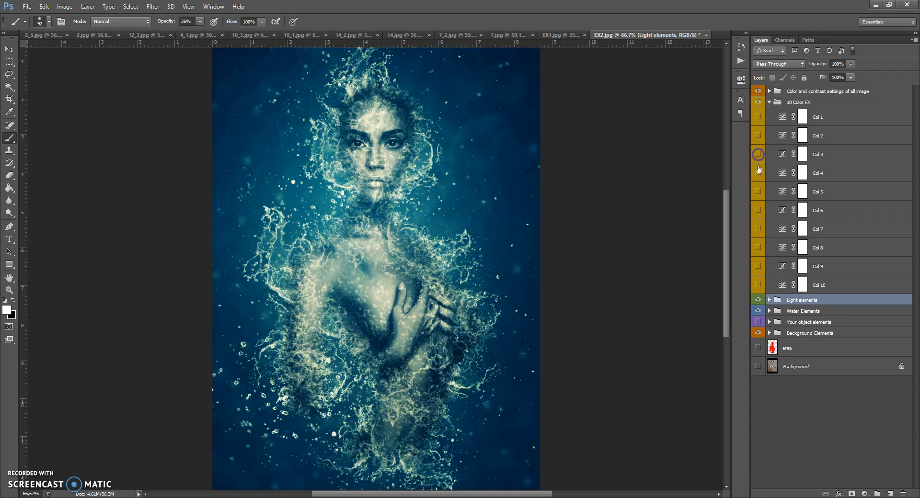
pyautogui.click(758, 172)
pyautogui.click(758, 210)
pyautogui.click(758, 210)
pyautogui.click(759, 229)
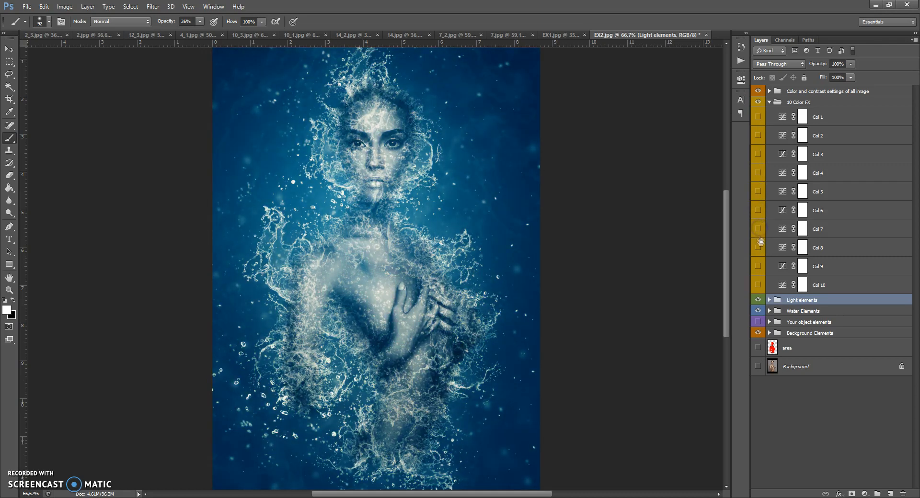
pyautogui.click(758, 268)
pyautogui.click(756, 285)
# Turn on the Col 1 layer at 49% opacity, and collapse the 10 Color FX group.
pyautogui.click(758, 117)
pyautogui.click(782, 118)
pyautogui.click(851, 64)
pyautogui.moveTo(852, 74); pyautogui.dragTo(827, 77)
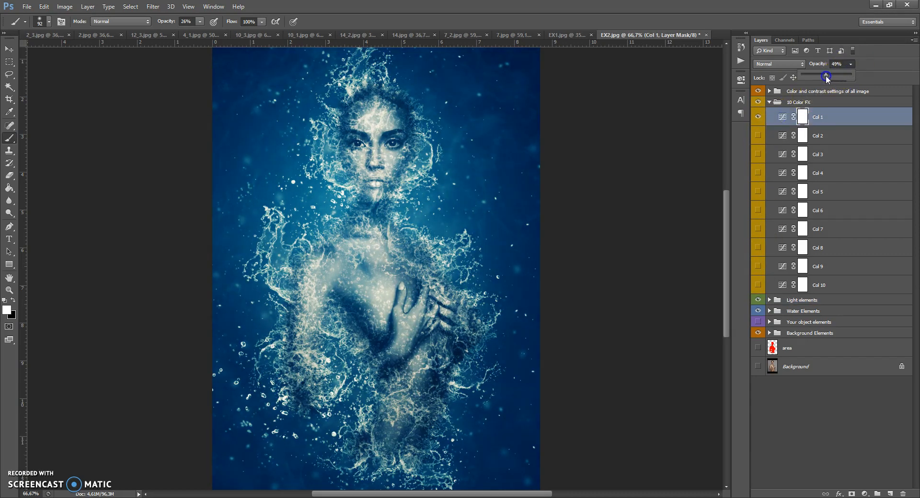
pyautogui.click(770, 102)
# Group all effect groups from Color and contrast settings of all image down to Background Elements, and show the Background layer.
pyautogui.click(777, 93)
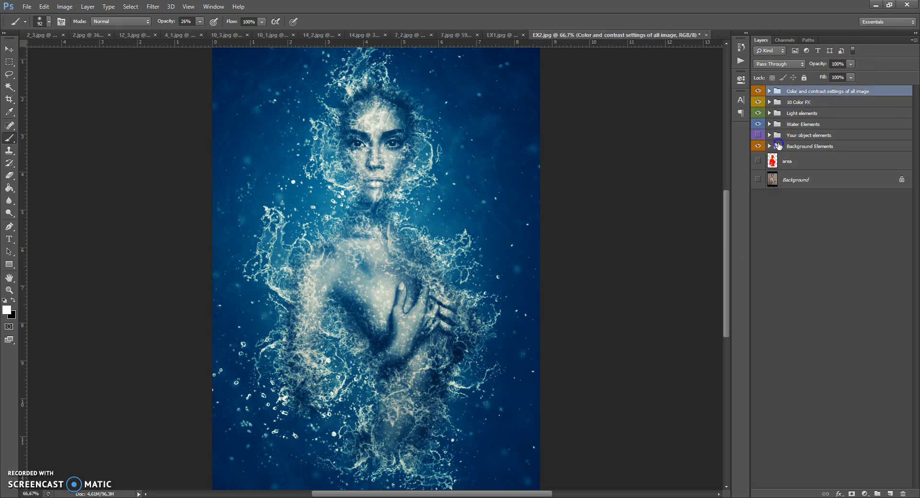
pyautogui.keyDown('shift'); pyautogui.click(776, 146); pyautogui.keyUp('shift')
pyautogui.moveTo(776, 124); pyautogui.dragTo(762, 96)
pyautogui.hotkey('ctrl', 'g')
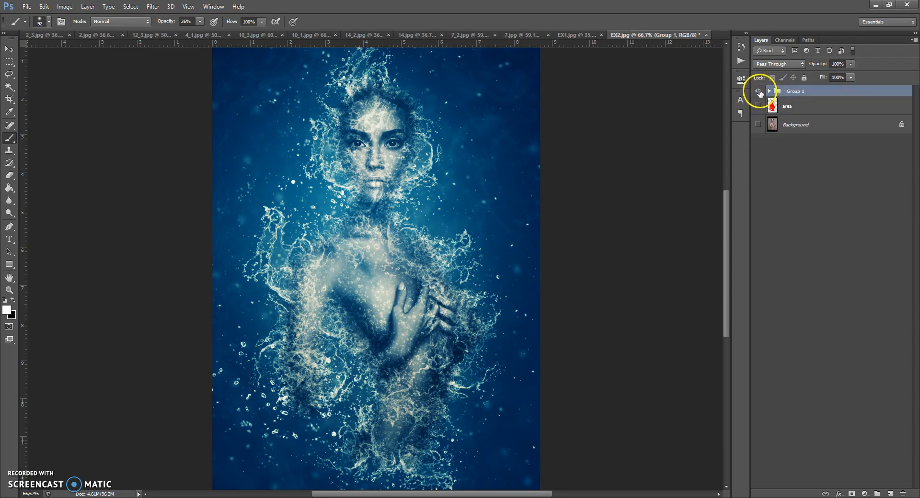
pyautogui.click(757, 124)
# Toggle the visibility of the combined effect group to compare the water effect with the original photo.
pyautogui.click(757, 91)
pyautogui.click(757, 91)
pyautogui.click(757, 91)
pyautogui.click(758, 91)
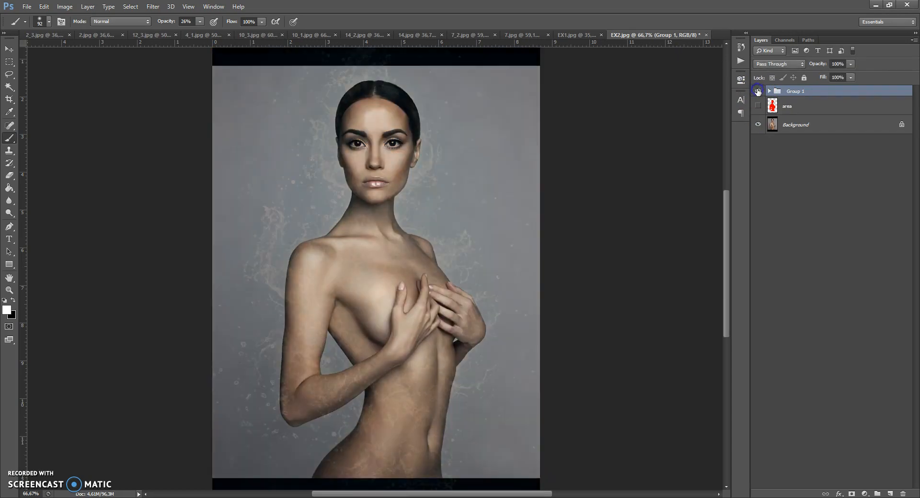
# View the finished EX1.jpg water effect, and return to EX2.jpg to examine the whole composition.
pyautogui.click(577, 35)
pyautogui.click(633, 35)
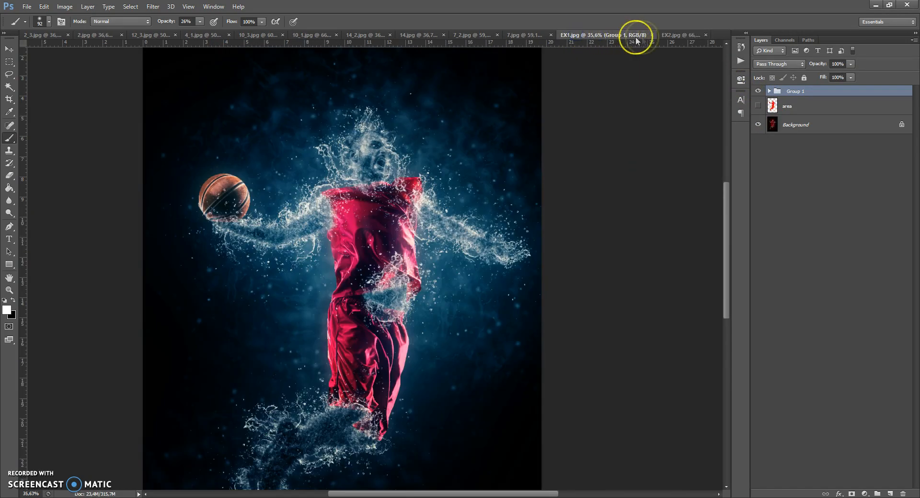
pyautogui.scroll(-2, 400, 182)
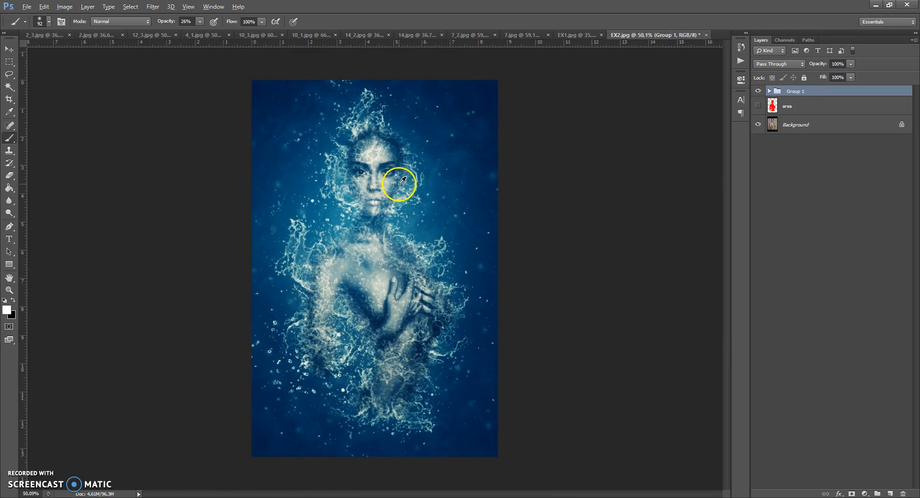
pyautogui.scroll(1, 391, 143)
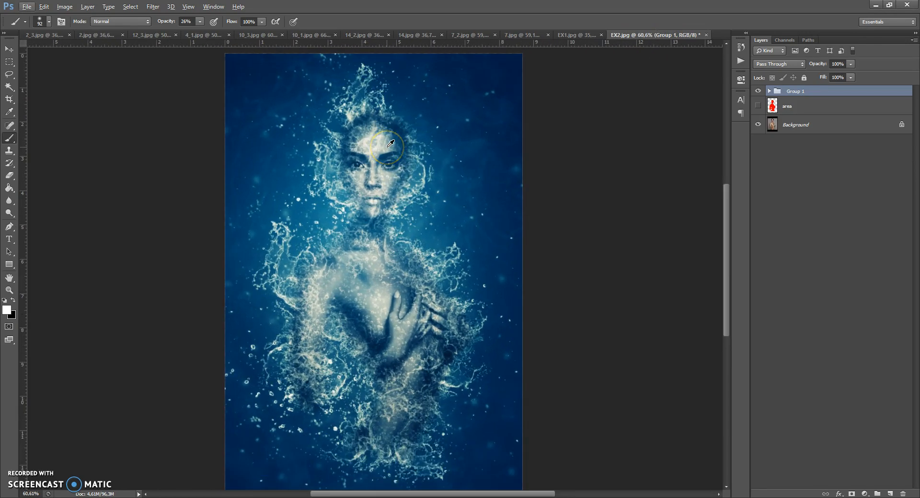